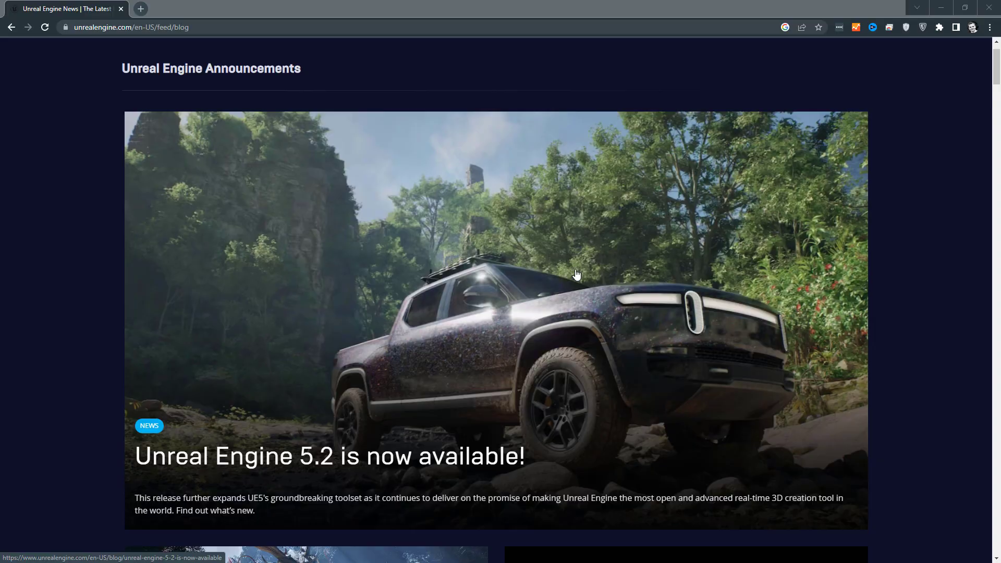
Step: Open the Unreal Engine 5.2 announcement article and play its Feature Highlights video
left_click(576, 274)
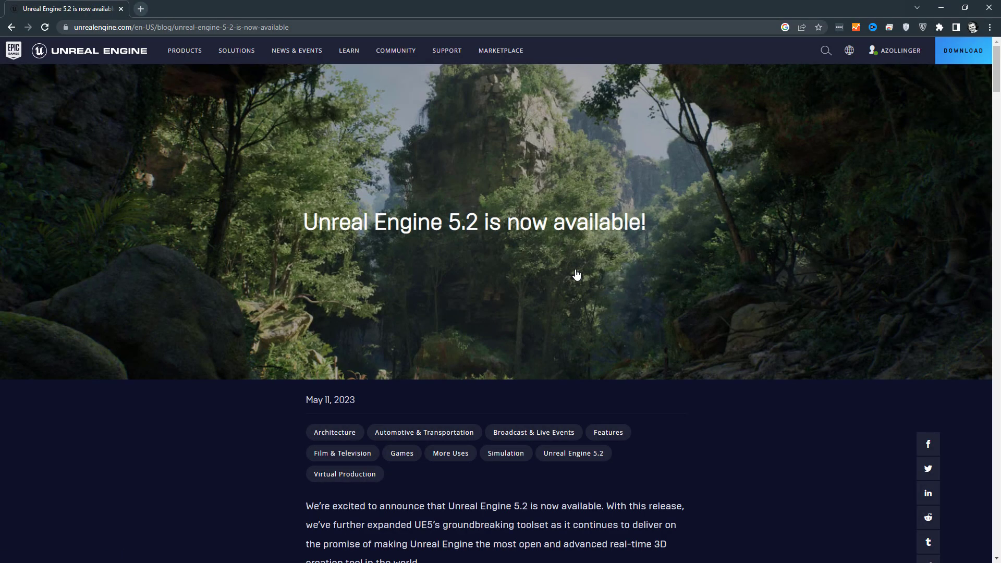
scroll(596, 244, "down", 10)
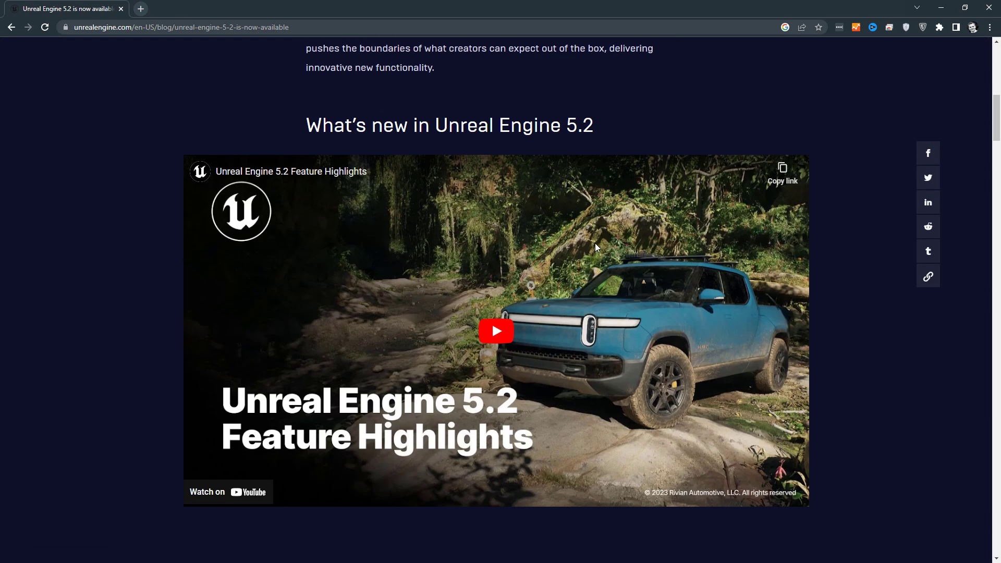
left_click(494, 327)
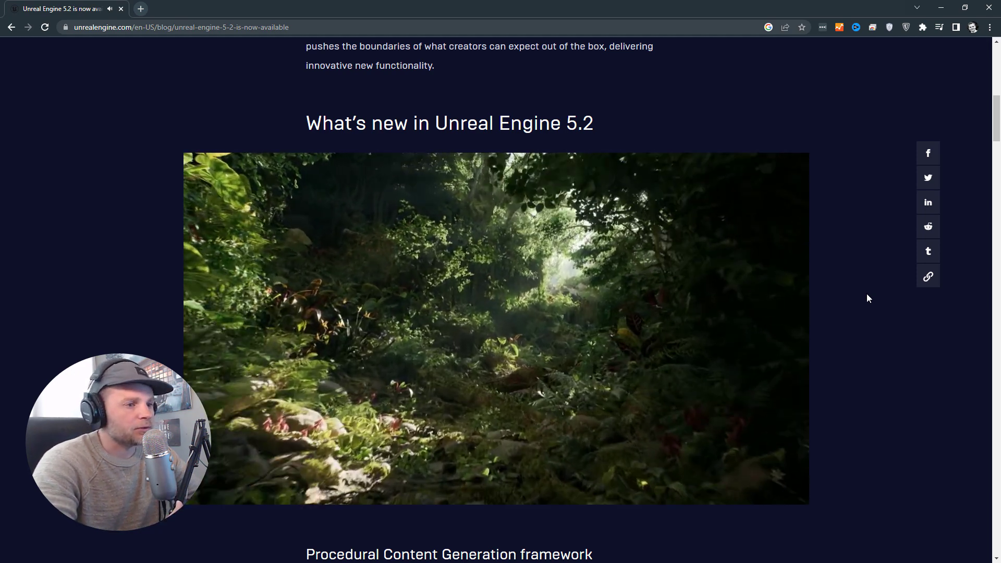
Step: Read the Procedural Content Generation framework section and look through its forest gallery images
scroll(867, 294, "down", 1)
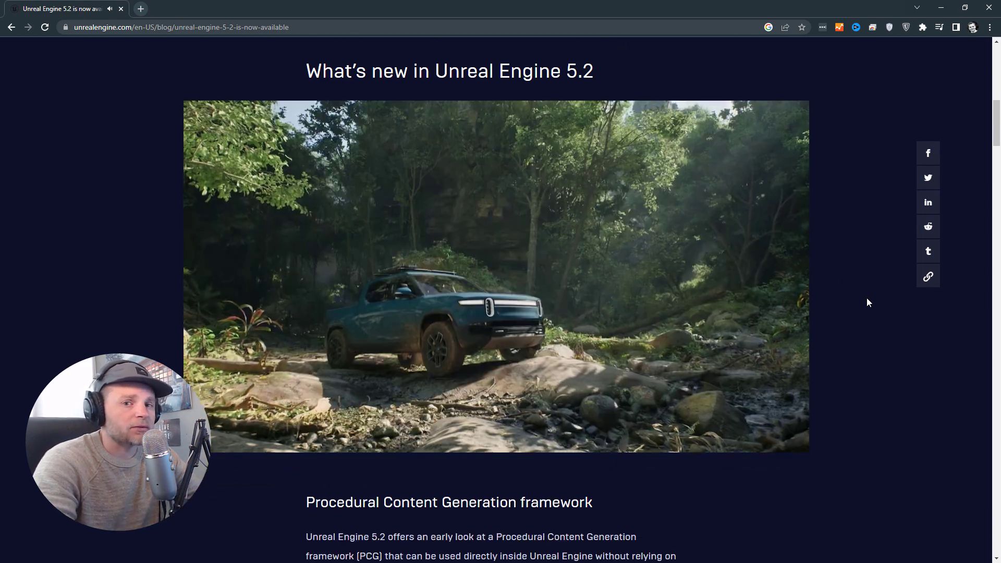
scroll(867, 299, "down", 6)
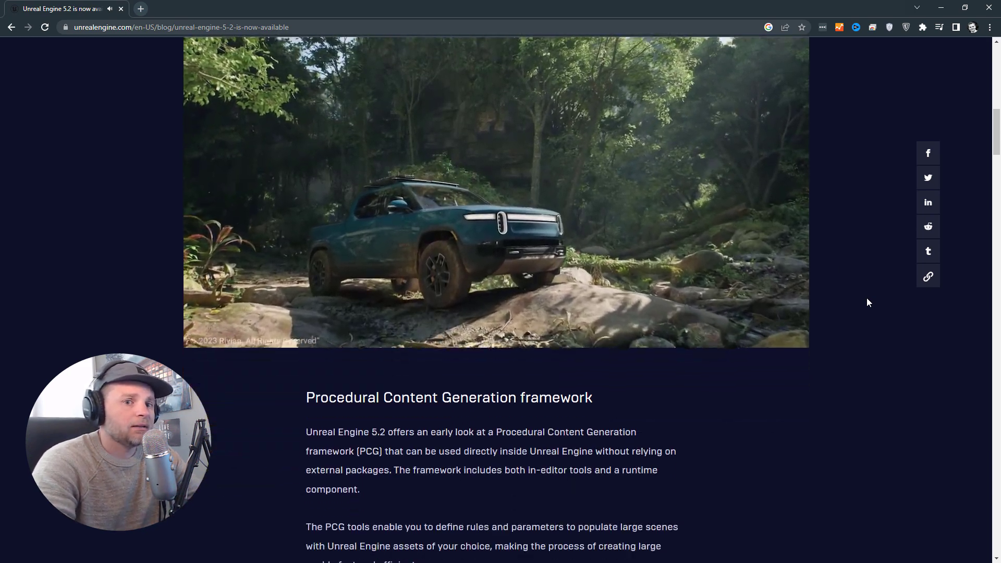
scroll(867, 300, "down", 5)
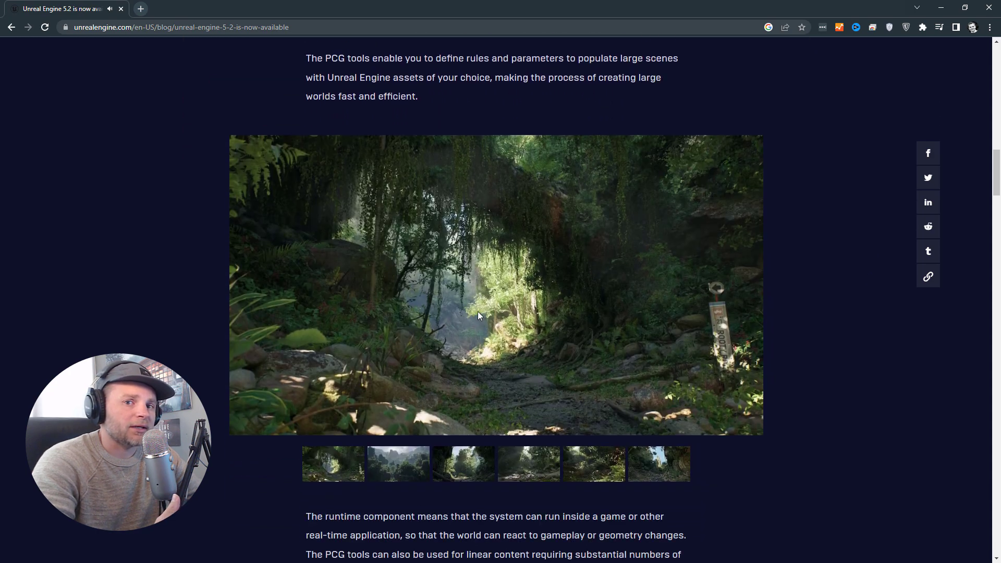
left_click(394, 474)
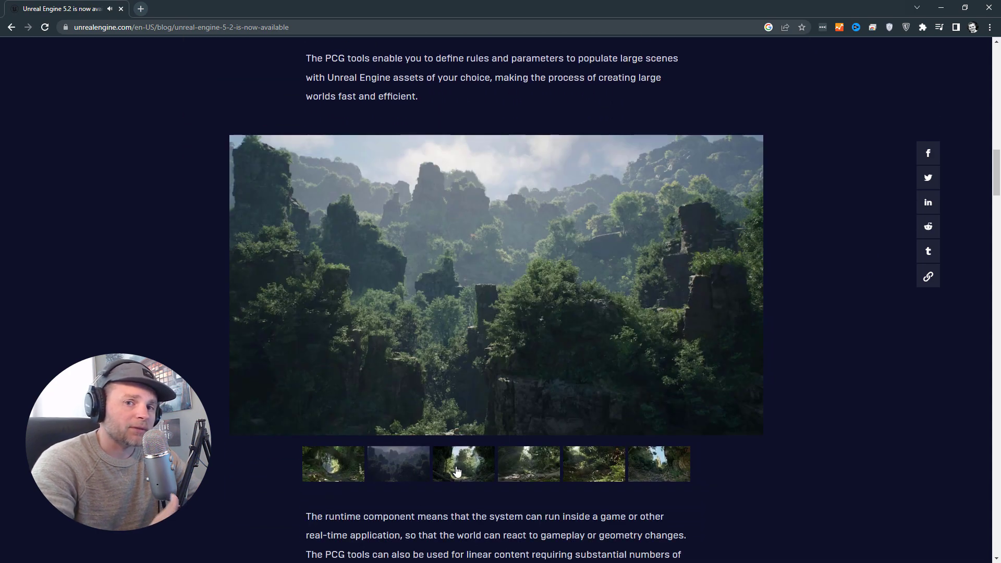
left_click(458, 471)
left_click(525, 474)
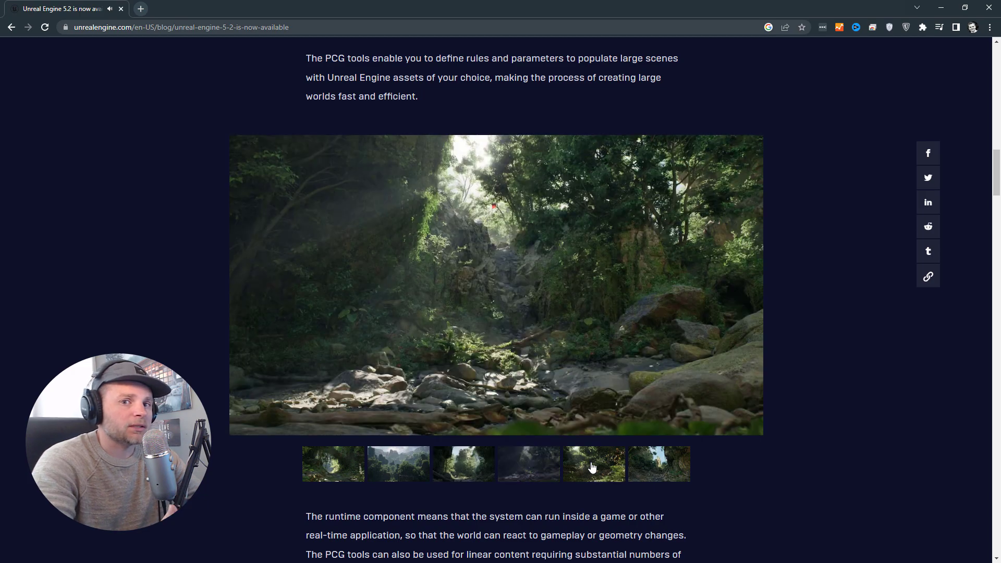
scroll(818, 440, "up", 12)
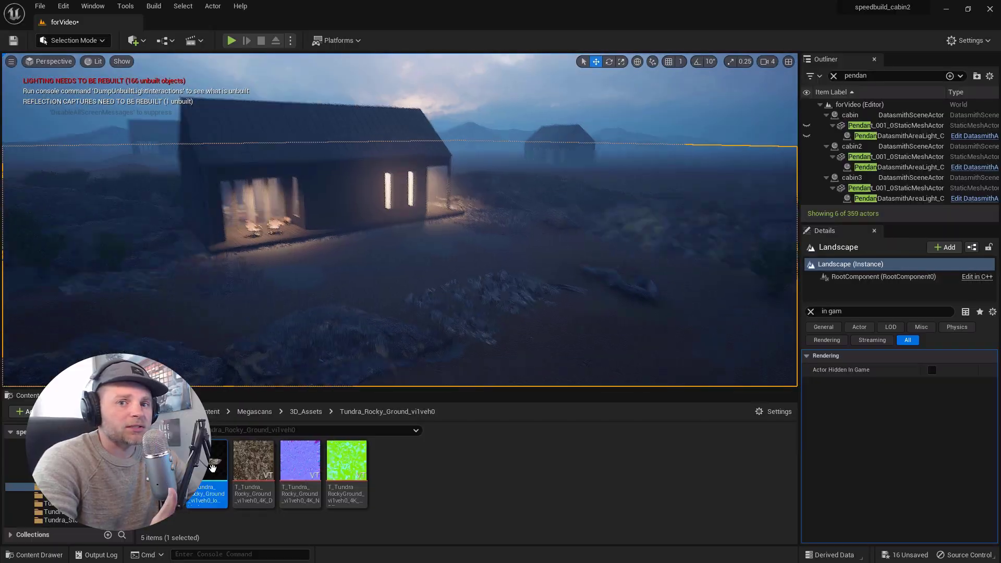
left_click(306, 412)
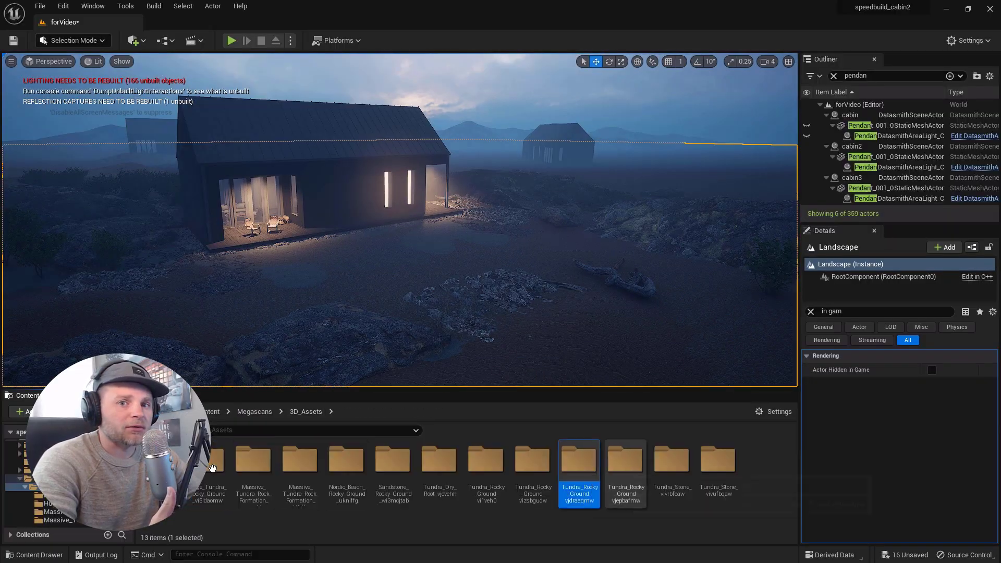
double_click(534, 466)
left_click_drag(213, 469, 326, 311)
key("Delete")
Step: Place the Tundra_Rocky_Ground_vizsbgudw mesh from the Megascans 3D assets on the ground in front of the cabin
left_click(306, 412)
double_click(627, 467)
left_click_drag(213, 469, 326, 256)
left_click_drag(322, 224, 356, 247)
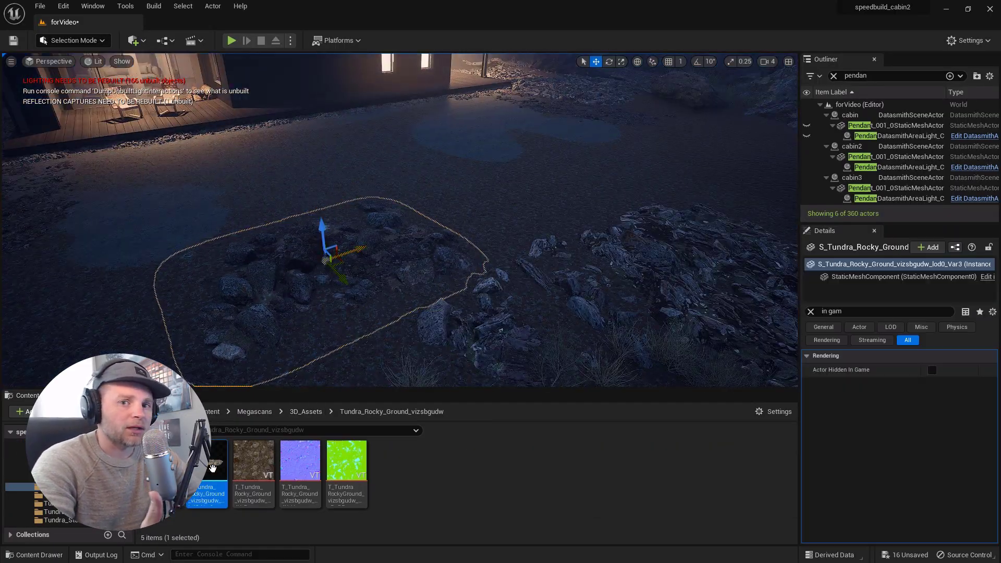
Step: Duplicate the rocky ground mesh several times and spread the copies over the terrain around the cabin
right_click_drag(396, 219, 448, 209)
left_click_drag(420, 234, 463, 179, "alt")
left_click(406, 281)
right_click_drag(407, 282, 396, 229)
left_click_drag(636, 266, 179, 280, "alt")
right_click_drag(397, 229, 313, 225)
left_click_drag(324, 268, 313, 276)
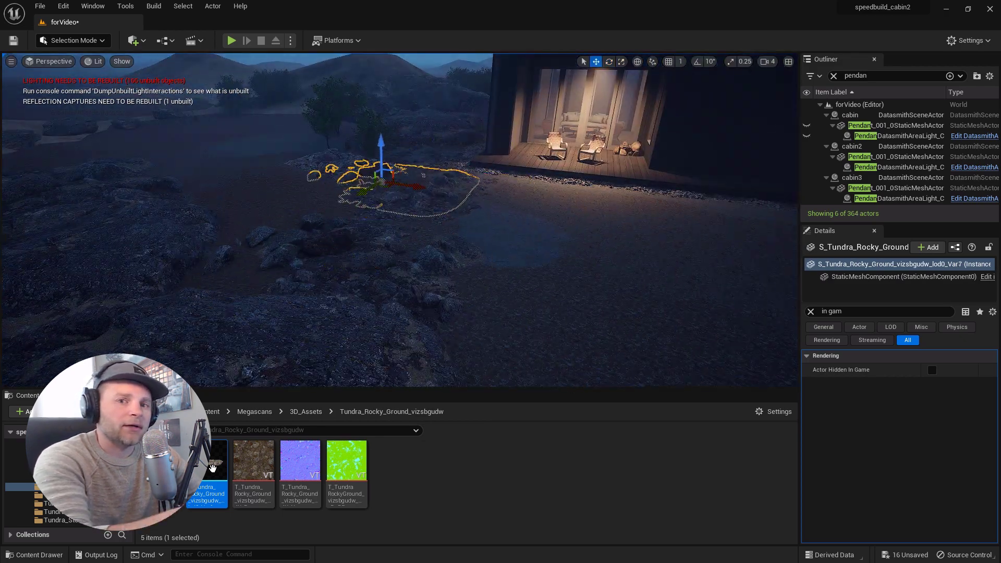
Step: Place the Huge_Tundra_Rocky_Ground_vi5ldaomw mesh from the Megascans 3D assets on the ground in front of the cabin
left_click(396, 251)
right_click_drag(396, 251, 459, 250)
left_click(306, 412)
double_click(533, 466)
left_click_drag(213, 468, 394, 235)
right_click_drag(394, 235, 449, 229)
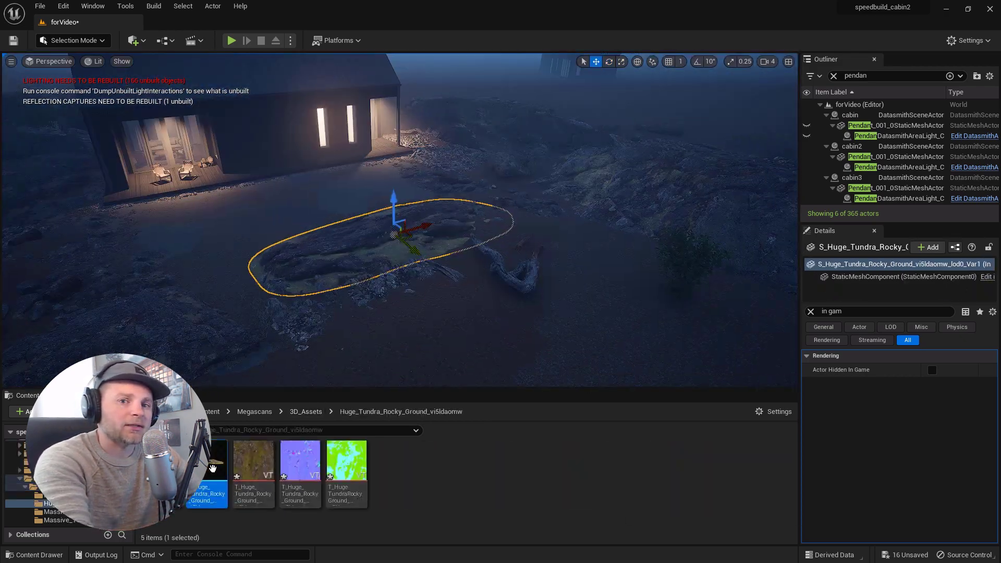
Step: Move and rotate the huge rocky ground mesh and arrange further copies of it in the foreground
left_click_drag(406, 238, 498, 334)
key("e")
left_click_drag(490, 342, 641, 271)
key("w")
key("e")
key("w")
left_click(522, 292)
right_click_drag(522, 250, 469, 260)
left_click(608, 295)
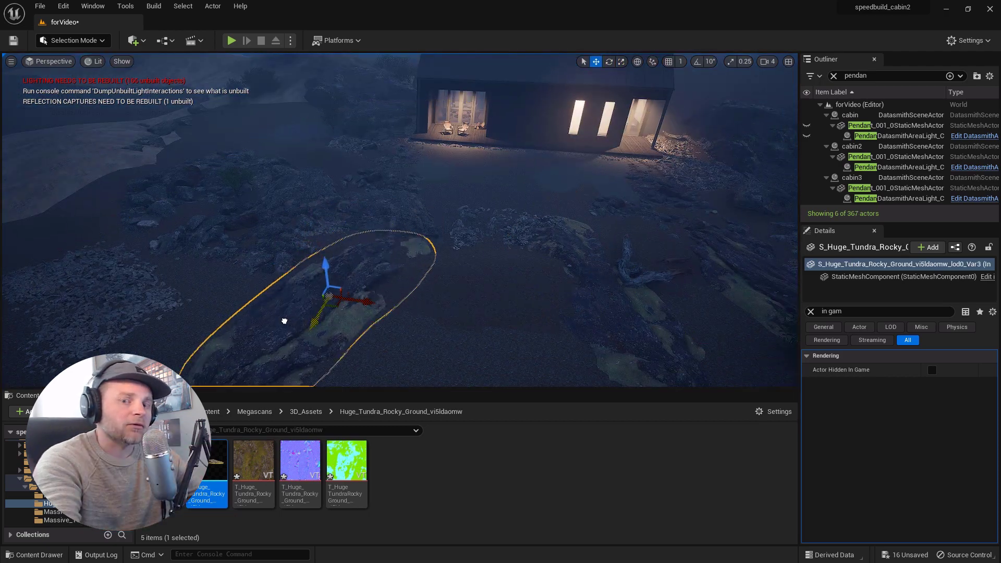
left_click(285, 321)
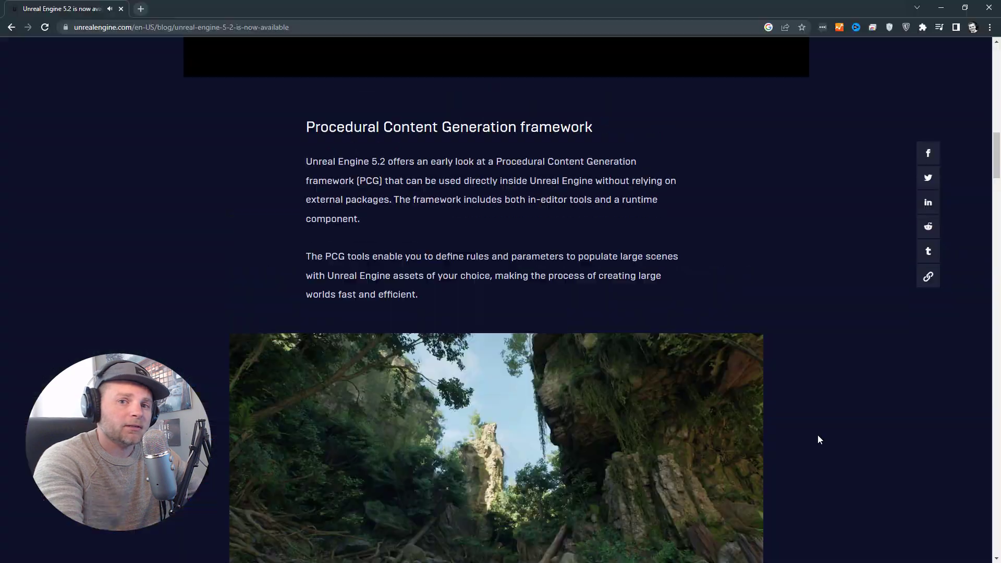
Step: Return to the Unreal Engine 5.2 article in the browser and watch the video's procedural content generation segment
scroll(818, 440, "up", 7)
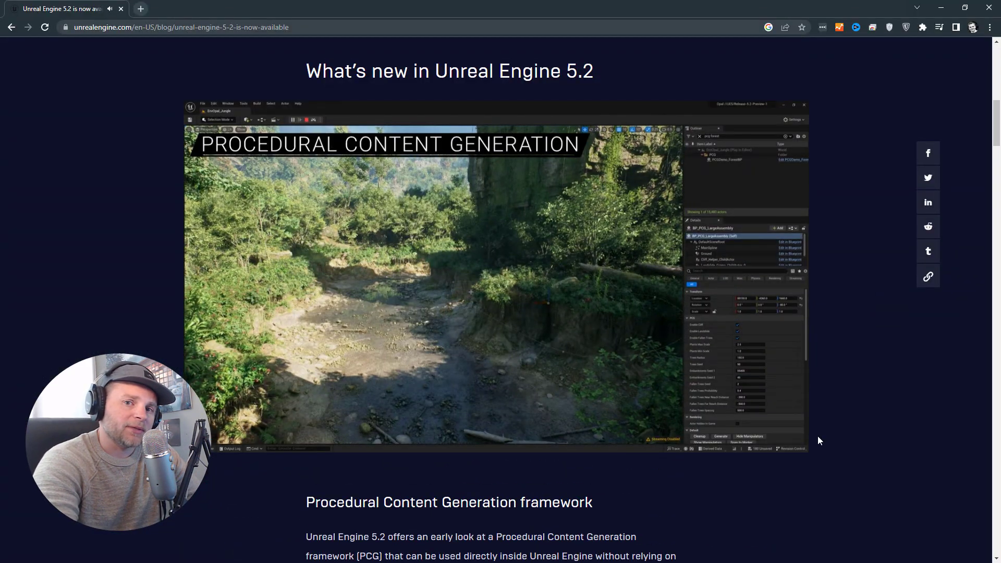
mouse_move(809, 440)
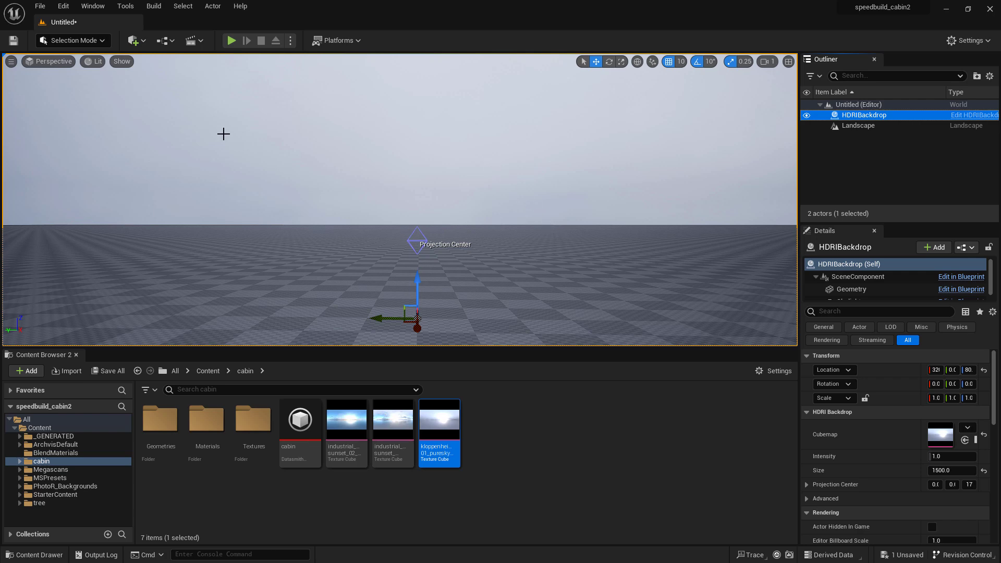
Step: Enable the Procedural Content Generation Framework plugin and its Geometry Script Interop plugin, and restart the editor
left_click(976, 42)
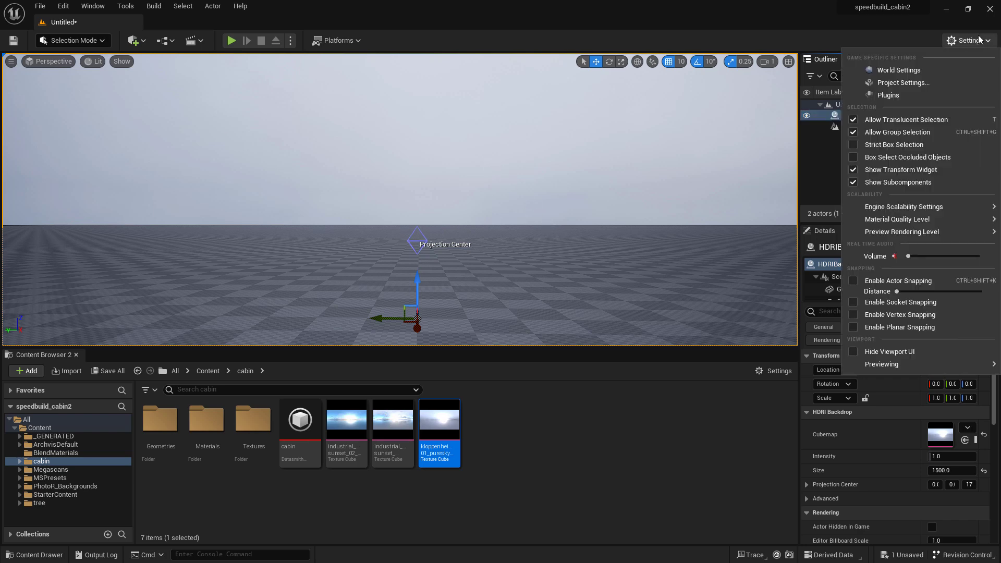
left_click(887, 95)
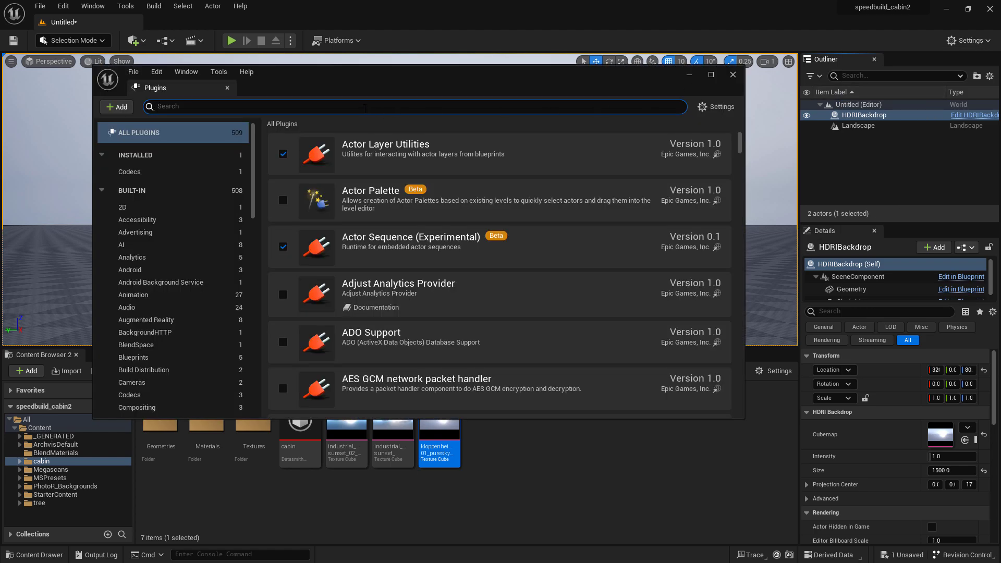
type("proced")
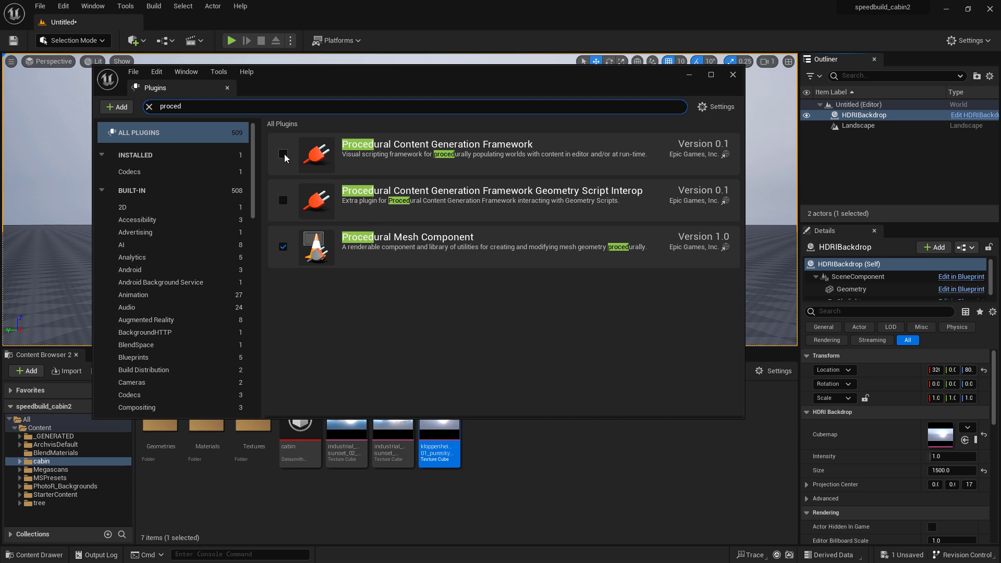
left_click(283, 154)
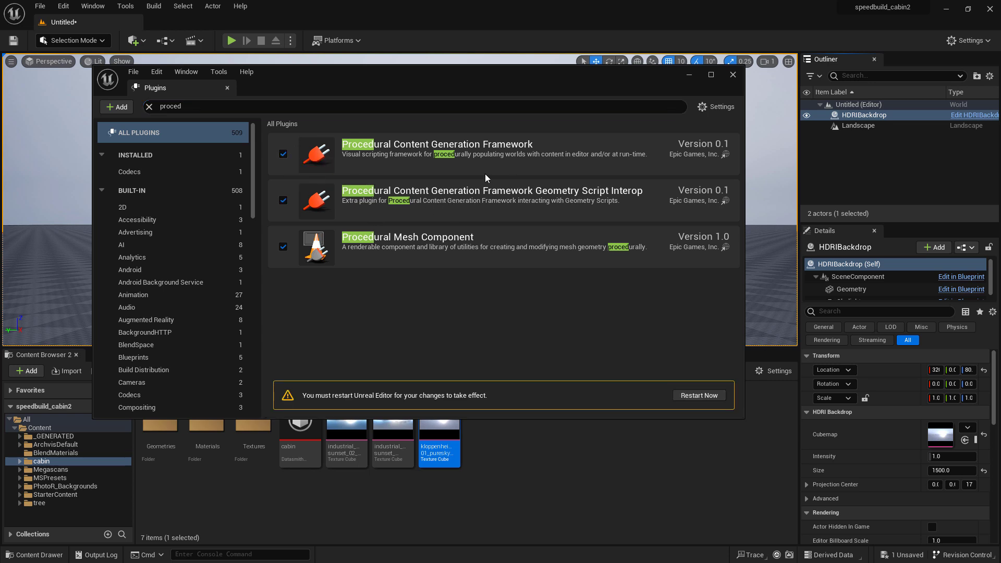
left_click(698, 395)
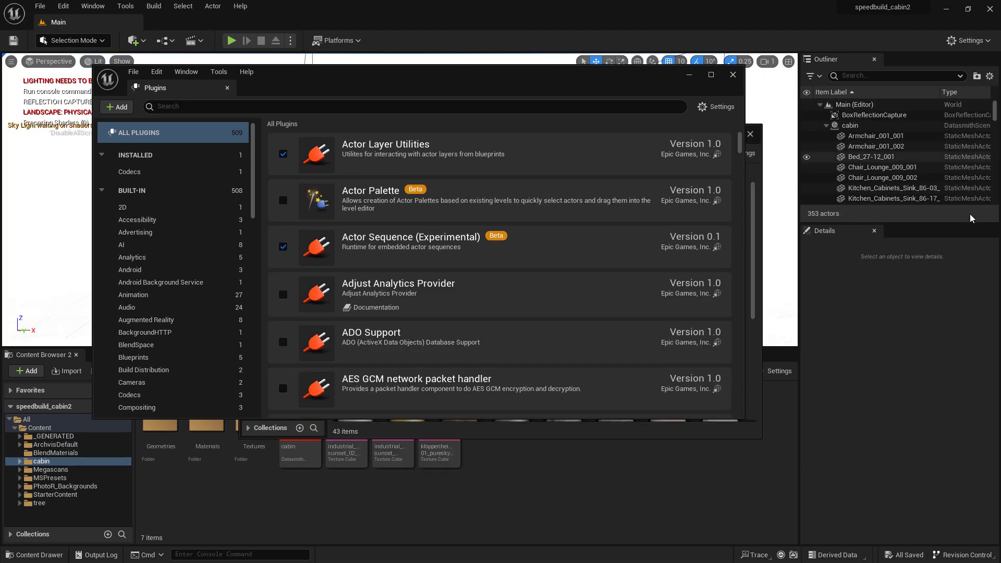
Step: Close the Plugins window and the floating Content Browser, and open the procedural level
left_click(733, 75)
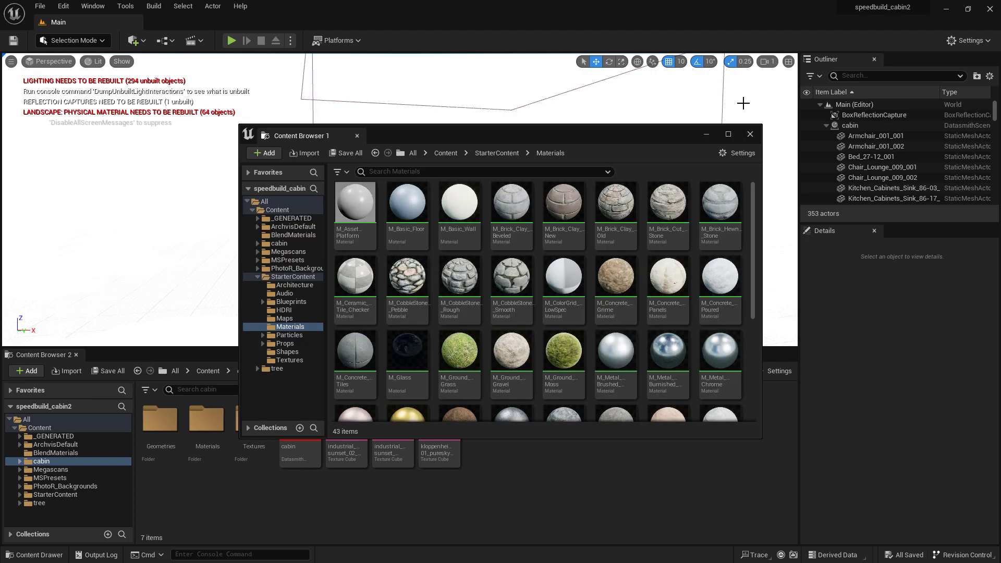
left_click(751, 135)
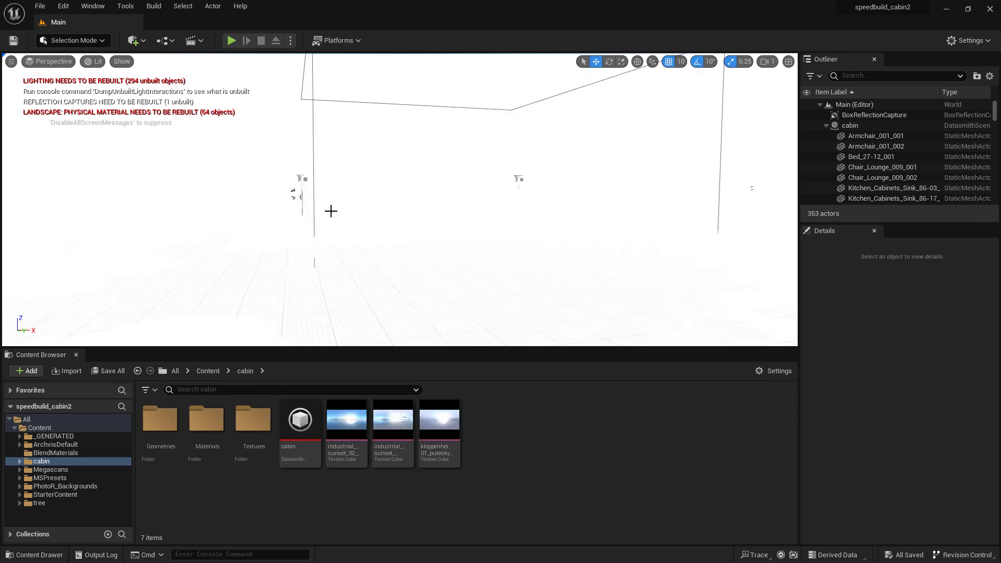
left_click(41, 6)
left_click(86, 46)
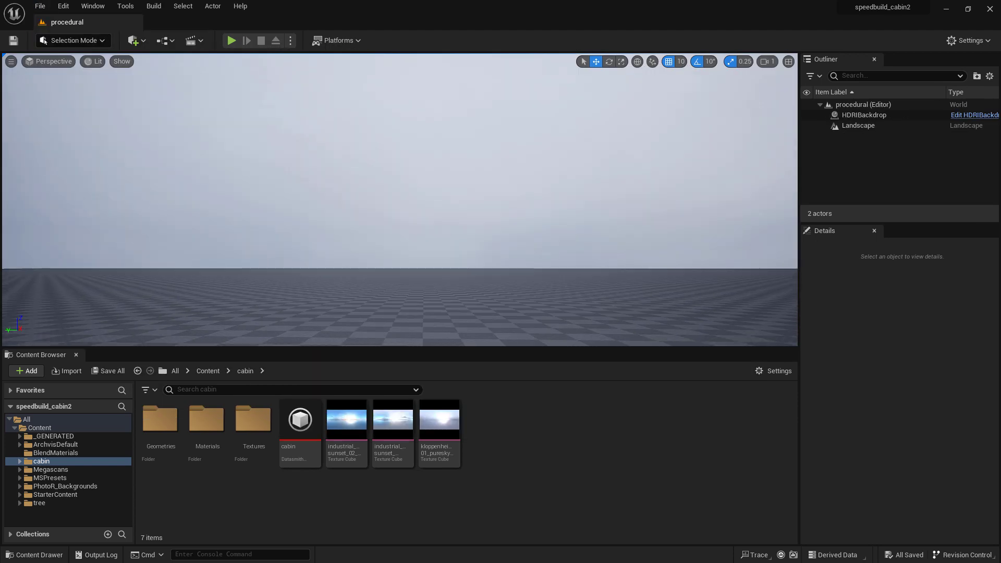
Step: Assign the MI_Soil_Mud_pjuuP0_4K instance from the Megascans Soil_Mud surface folder as the landscape's material
right_click_drag(646, 305, 616, 334)
scroll(646, 307, "down", 5)
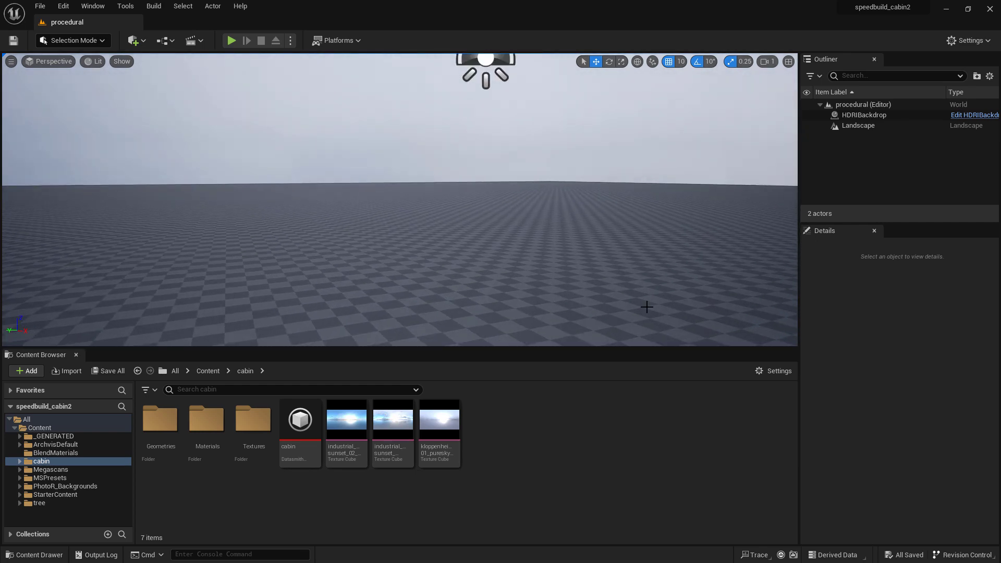
right_click_drag(670, 311, 670, 311)
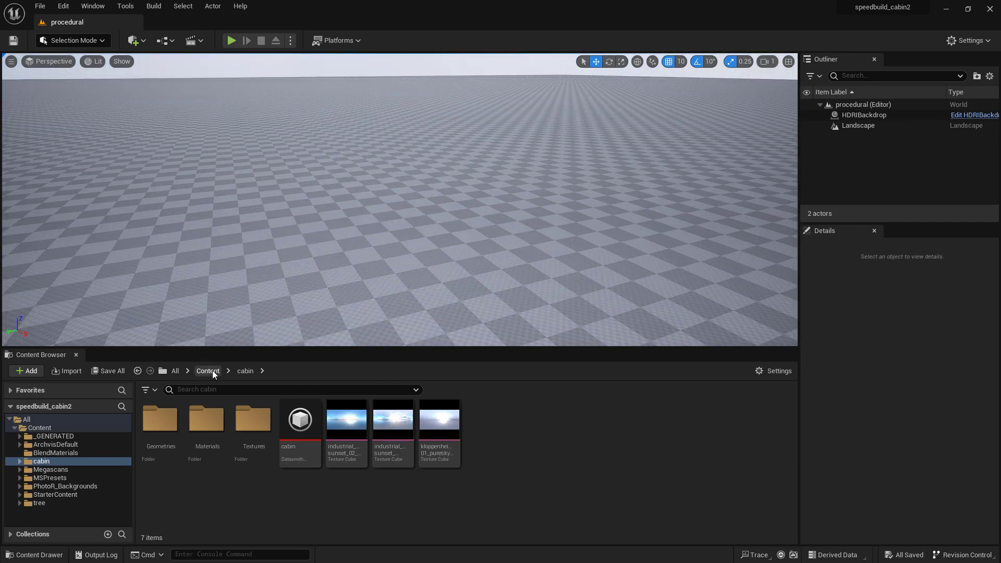
left_click(209, 371)
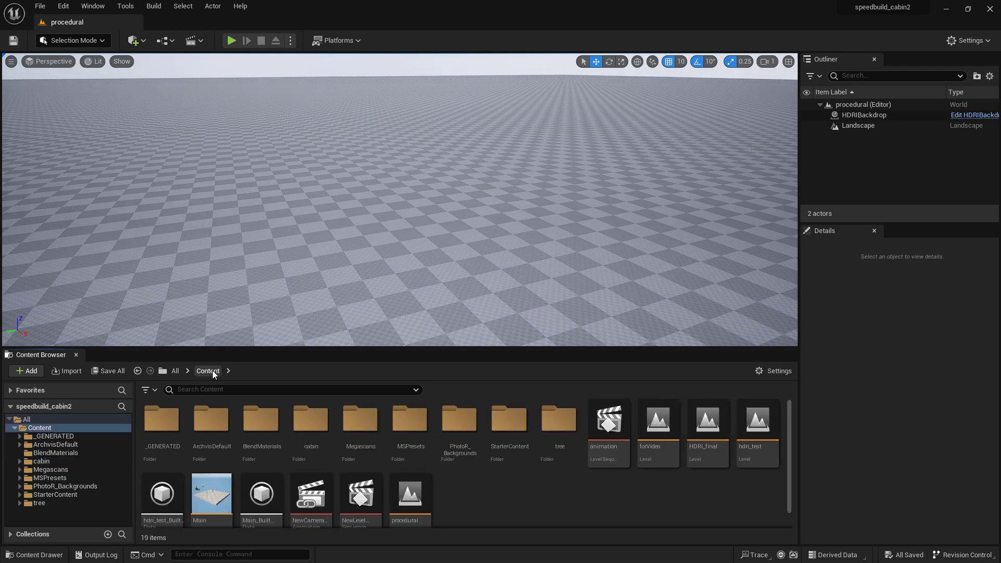
double_click(361, 420)
double_click(253, 420)
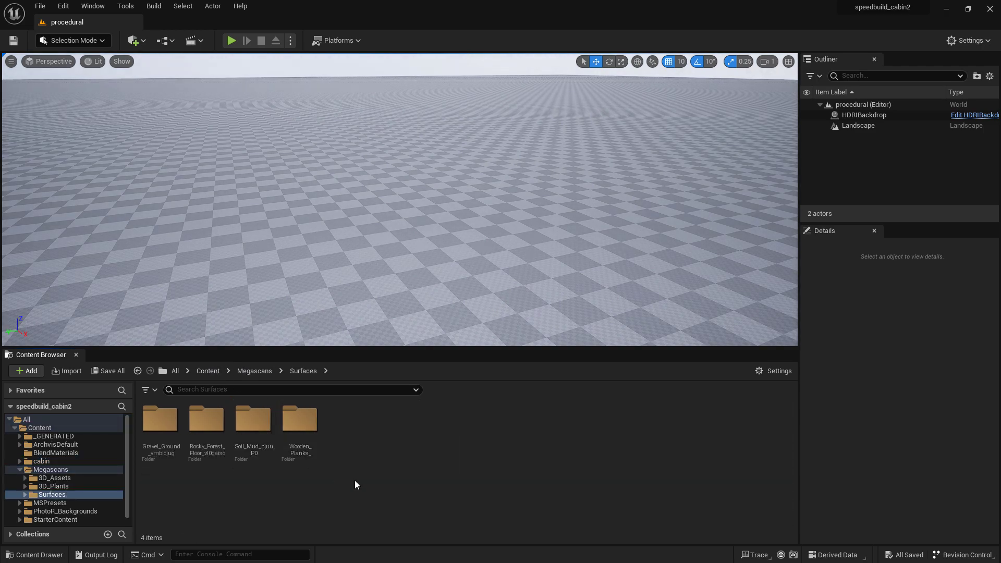
double_click(251, 425)
left_click(230, 297)
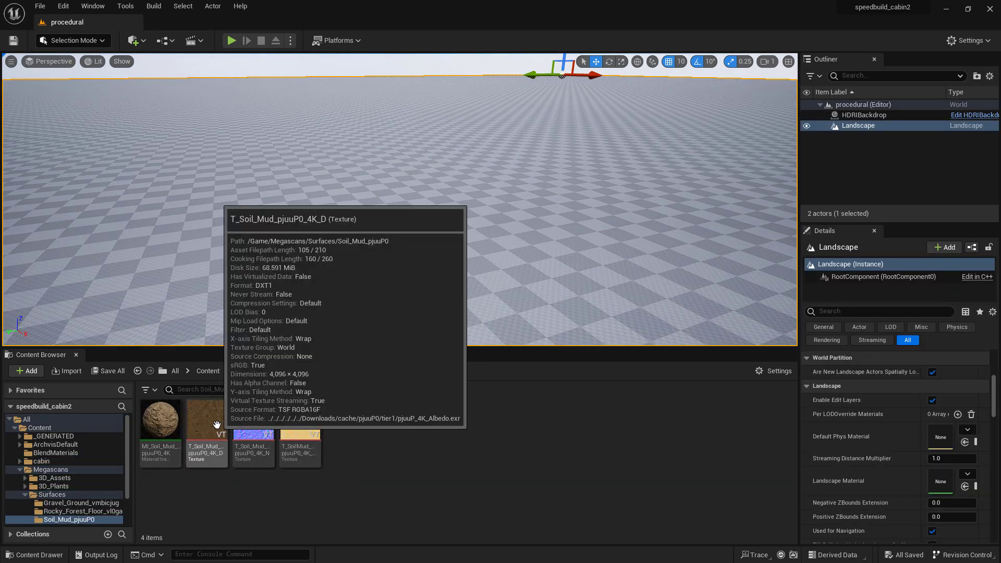
left_click_drag(167, 423, 941, 480)
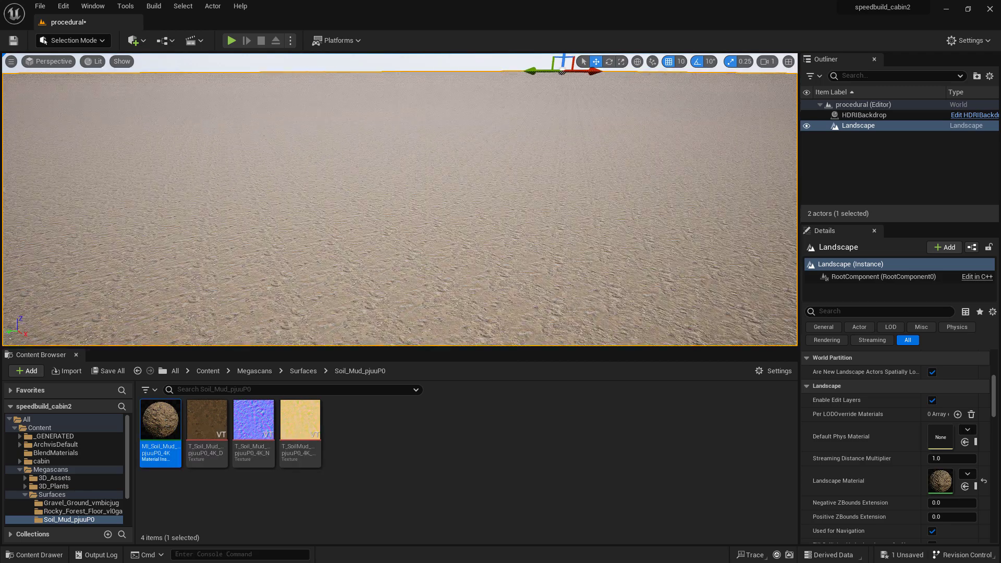
Step: Place a PCGVolume actor on the landscape near the middle of the view
key("e")
right_click_drag(404, 192, 402, 196)
left_click(144, 41)
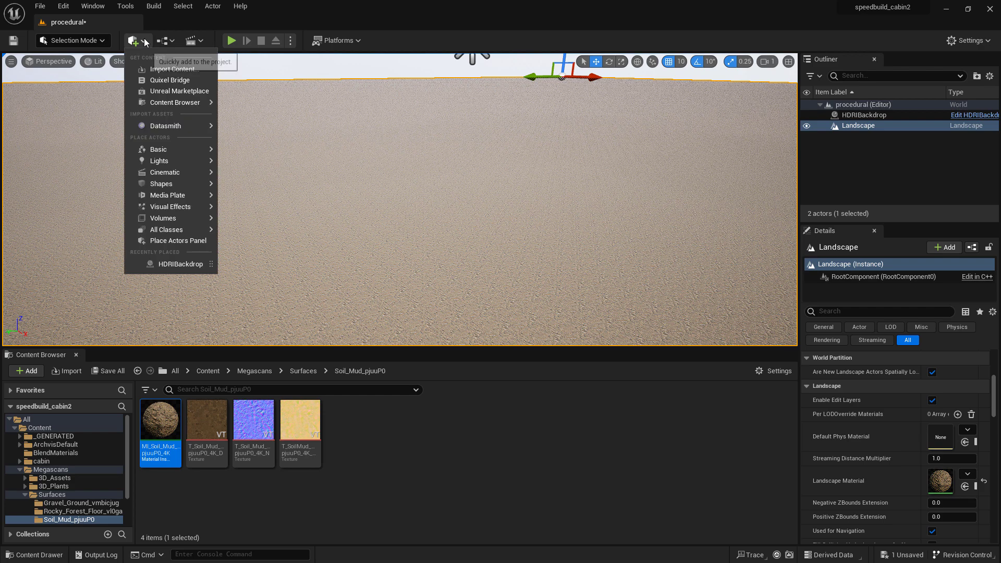
mouse_move(185, 233)
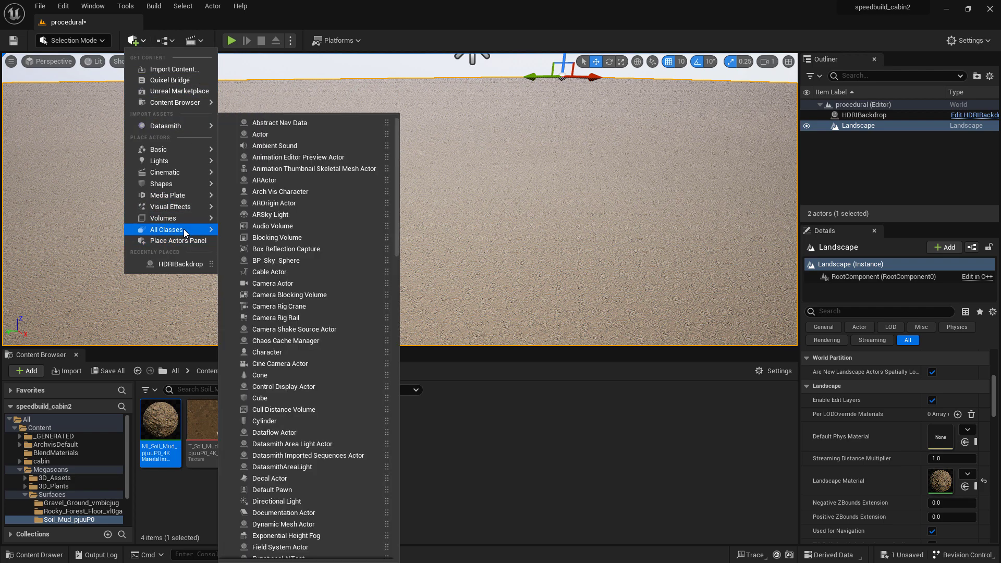
scroll(307, 353, "down", 10)
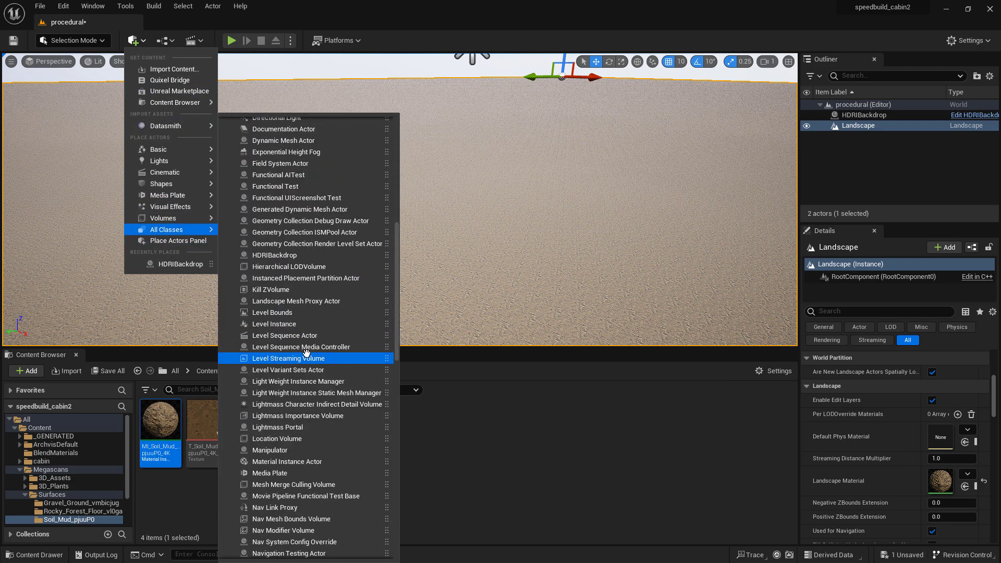
scroll(306, 353, "down", 5)
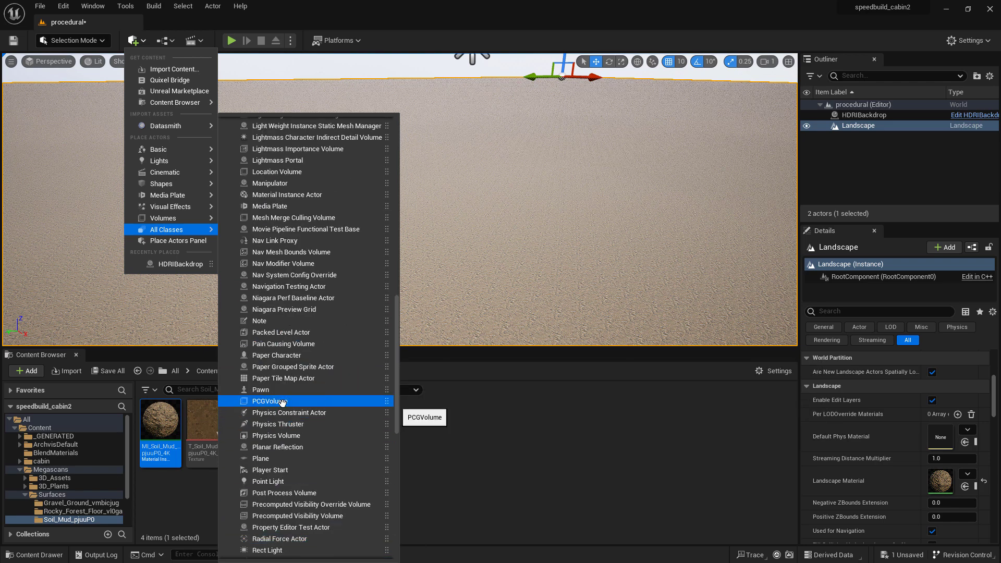
left_click_drag(282, 401, 456, 224)
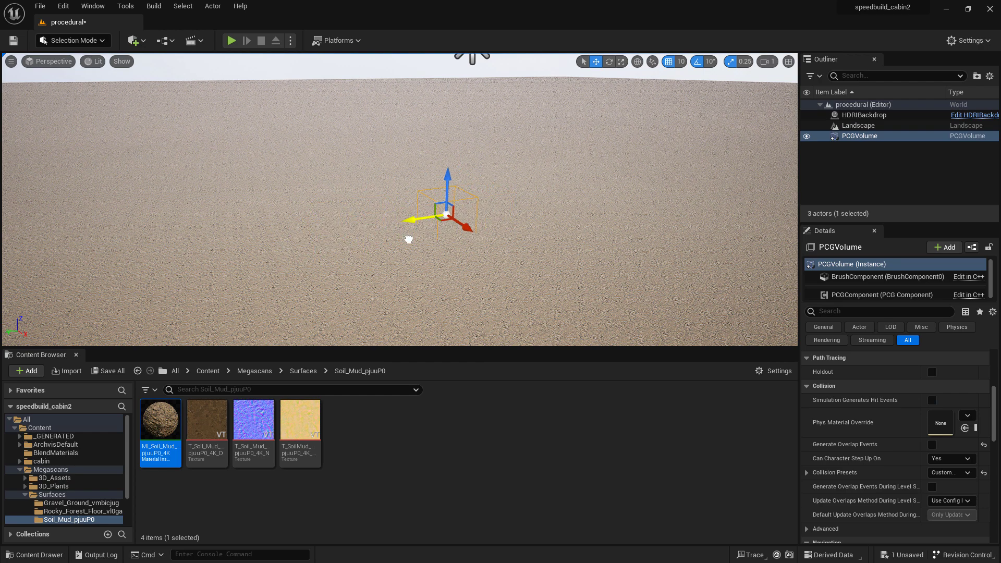
right_click_drag(484, 226, 469, 244)
key("w")
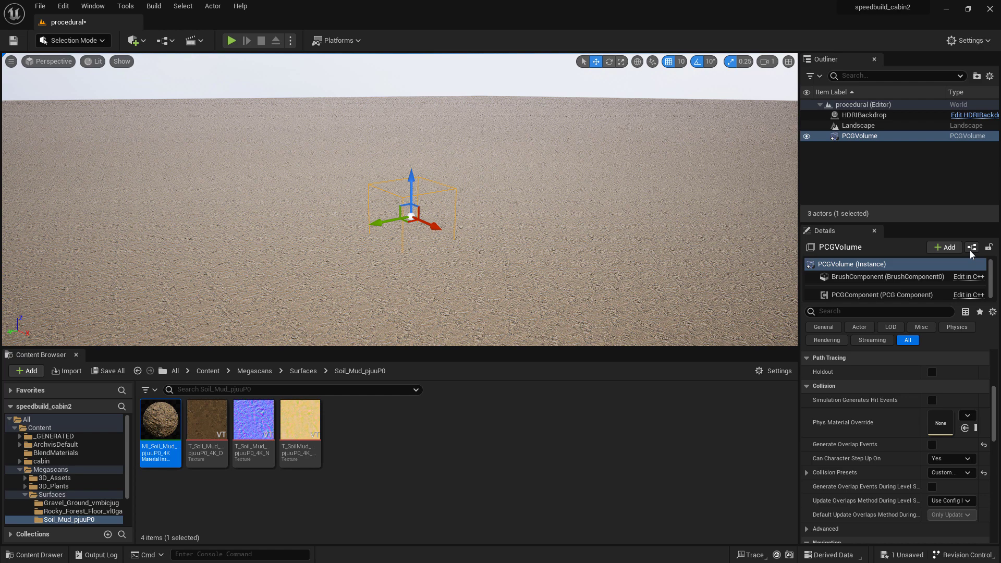
Step: Scale the PCG volume uniformly to 10 on all axes and shift its position on the landscape
left_click_drag(996, 400, 997, 345)
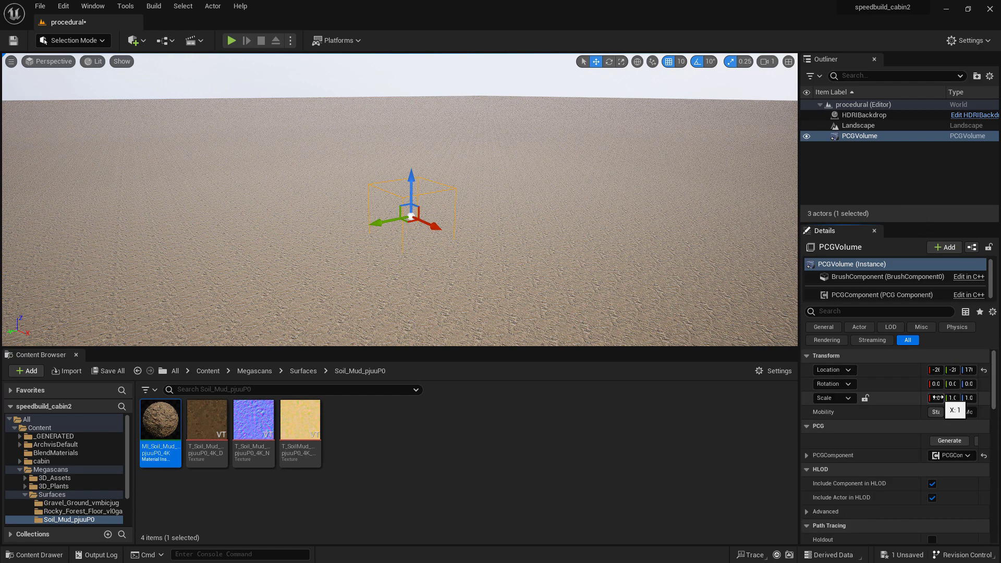
scroll(507, 242, "down", 8)
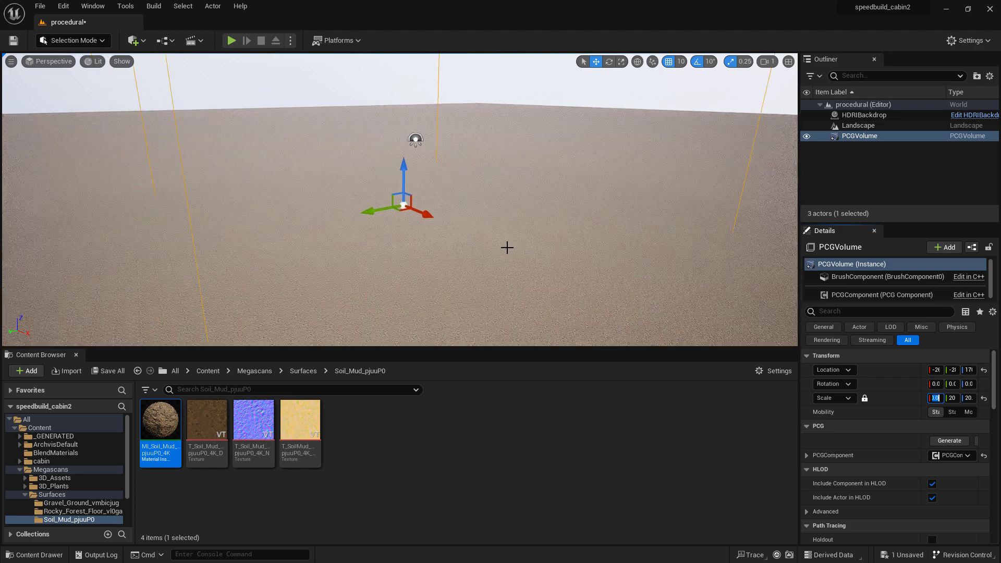
right_click_drag(507, 247, 589, 226)
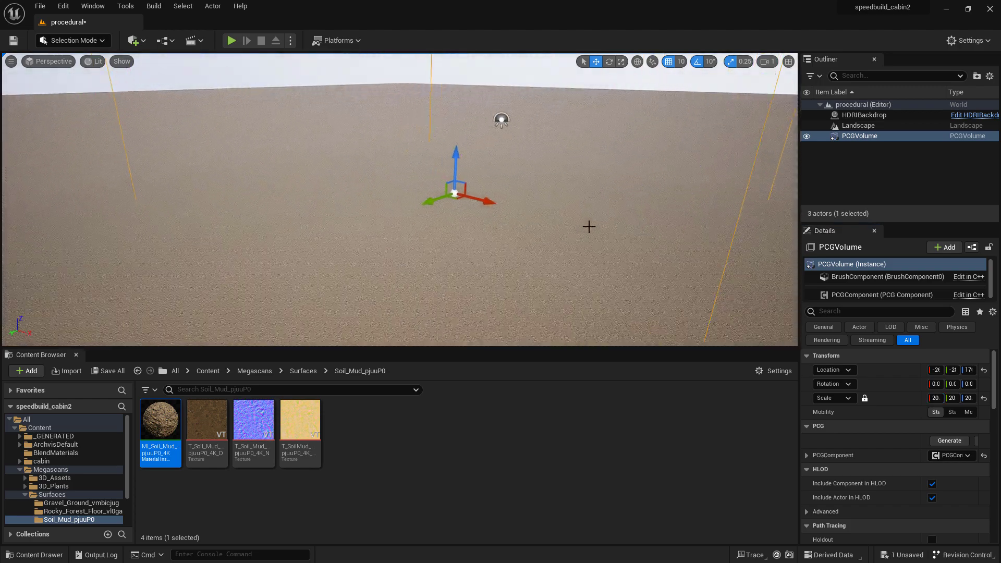
scroll(589, 226, "down", 3)
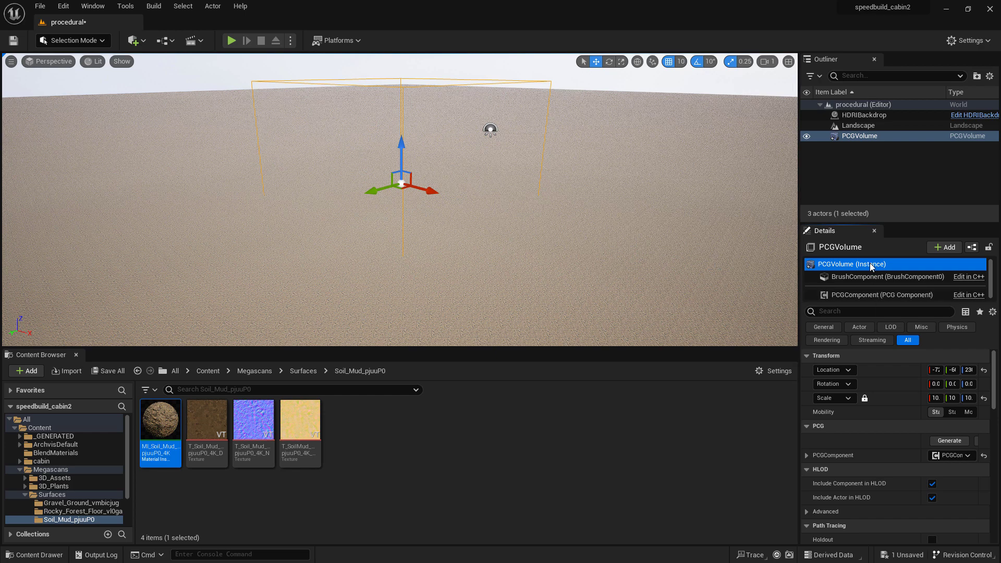
Step: Create a PCG graph named NewPCGGraph in the Content folder for the volume's PCG component, and open it for editing
left_click(862, 295)
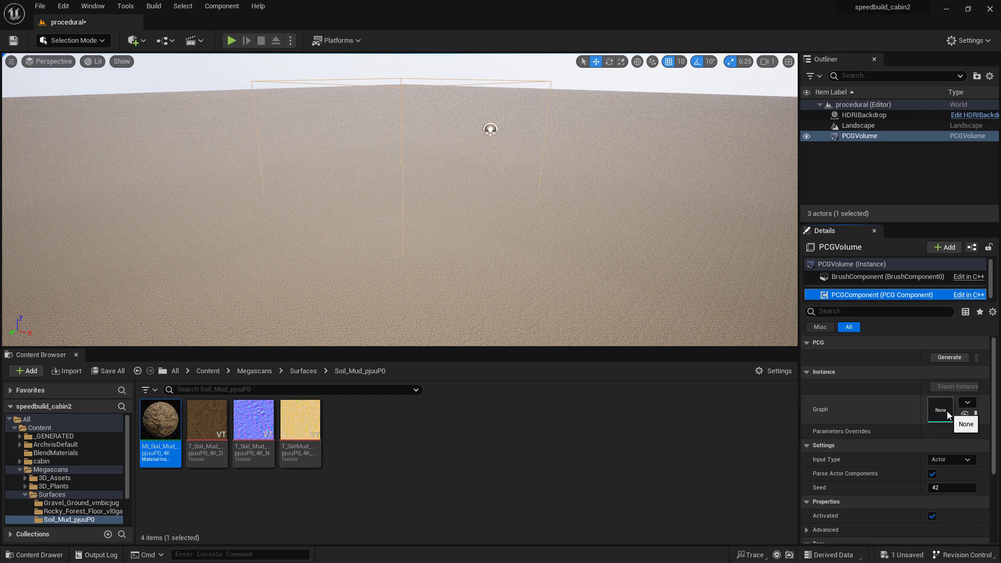
left_click(968, 403)
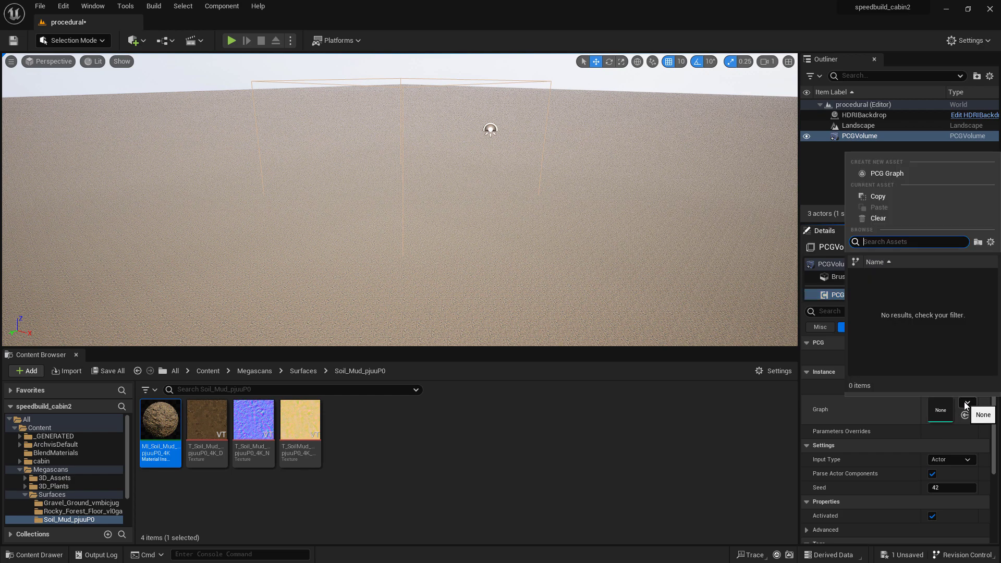
left_click(907, 175)
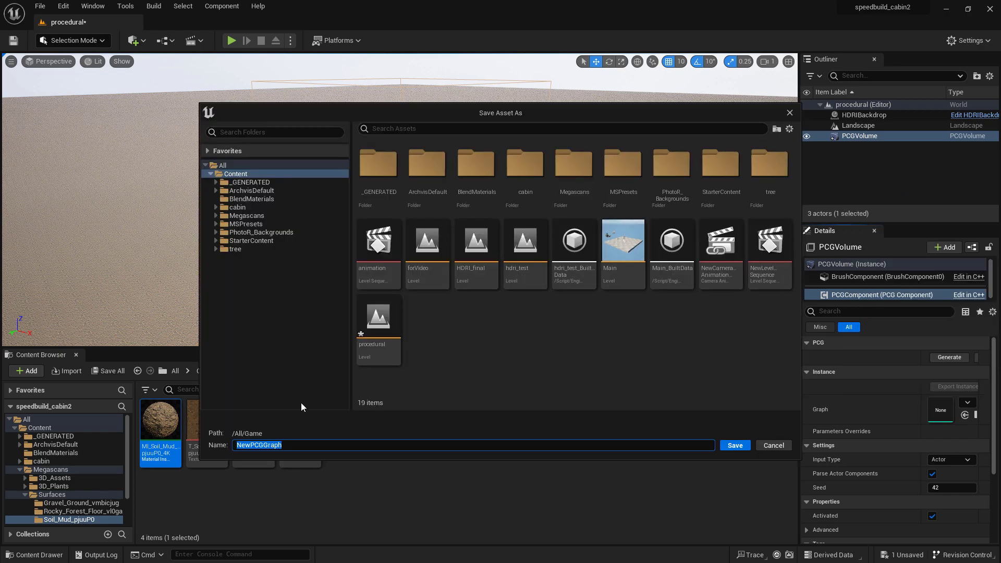
left_click(736, 446)
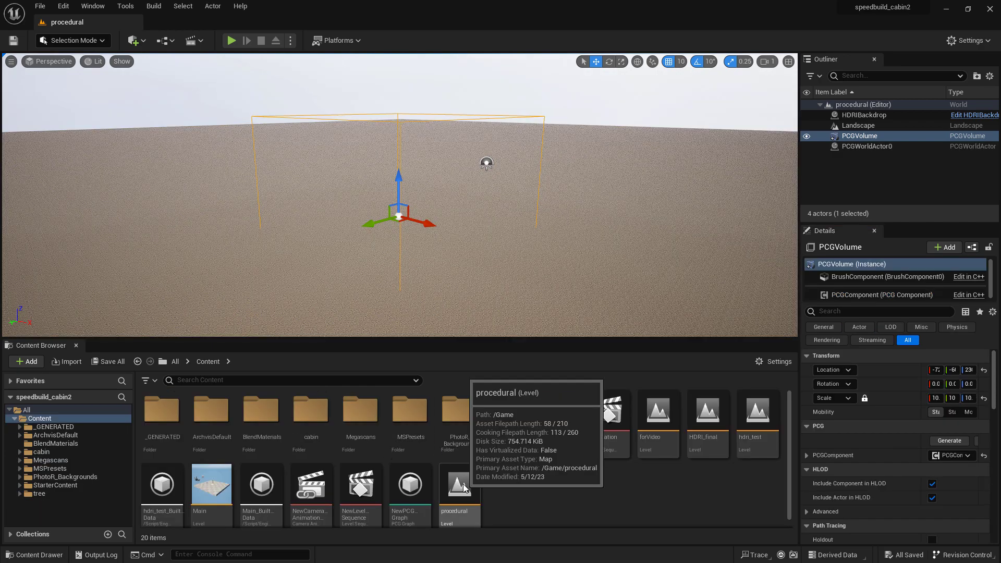
double_click(410, 482)
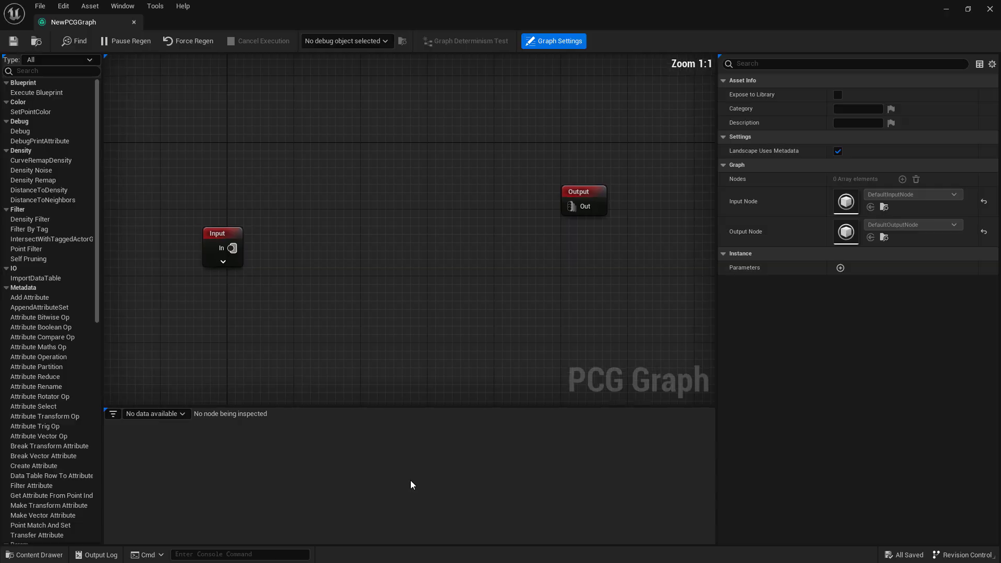
mouse_move(422, 271)
right_mouse_down()
mouse_move(454, 283)
mouse_move(427, 275)
right_mouse_up()
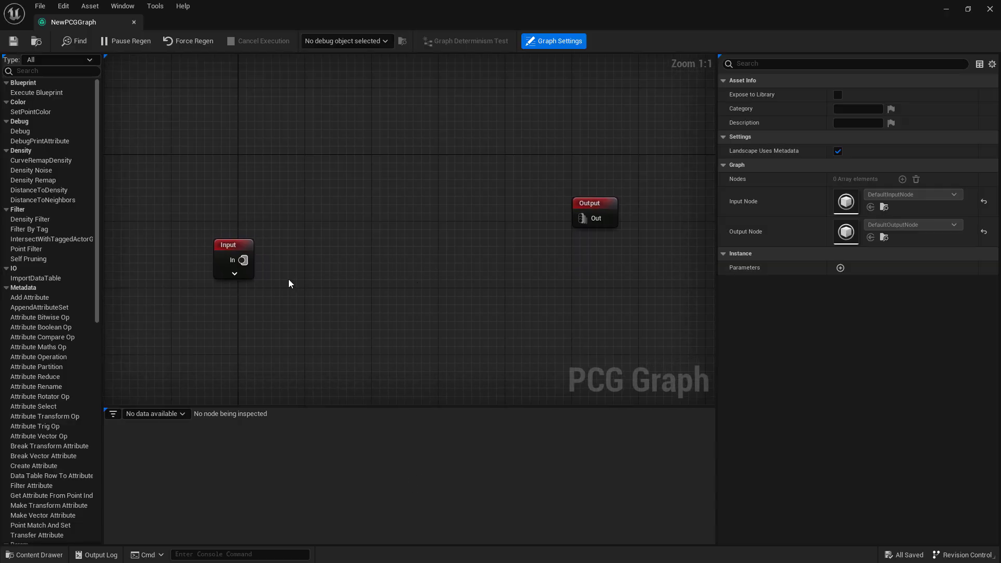
Step: Expand the Input node and add a Surface Sampler node fed by its Landscape output
left_click(234, 273)
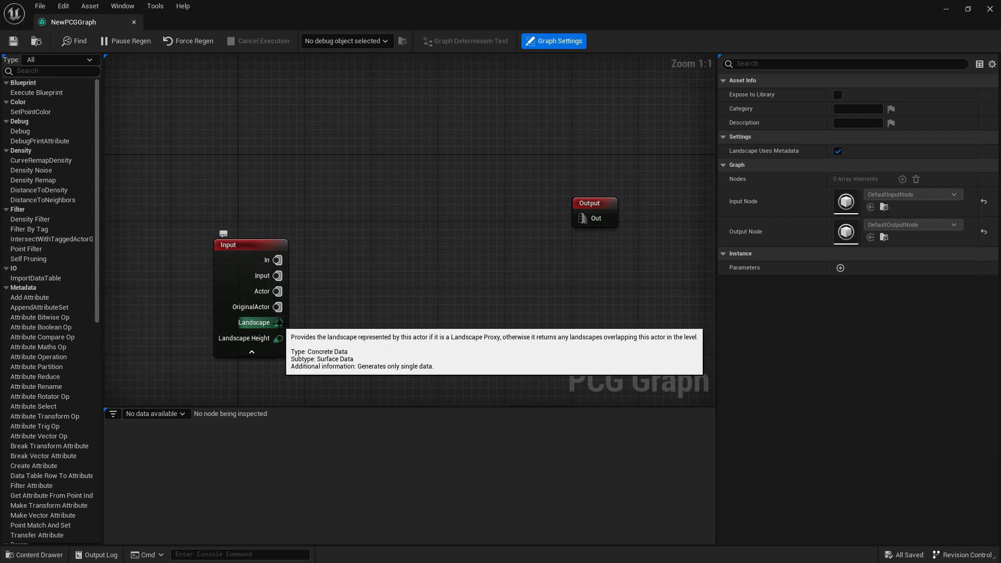
left_click_drag(278, 323, 357, 304)
type("sur")
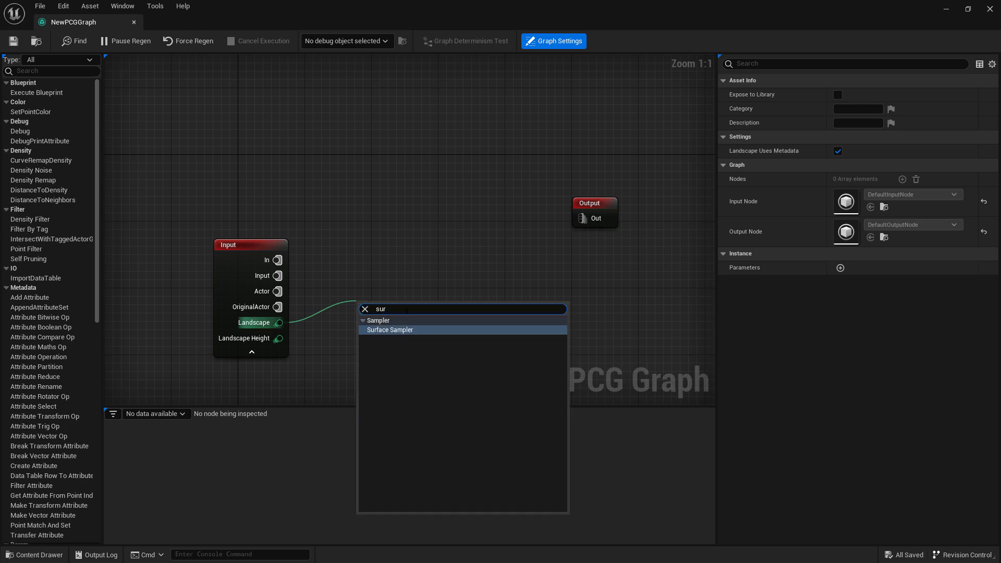
left_click(412, 330)
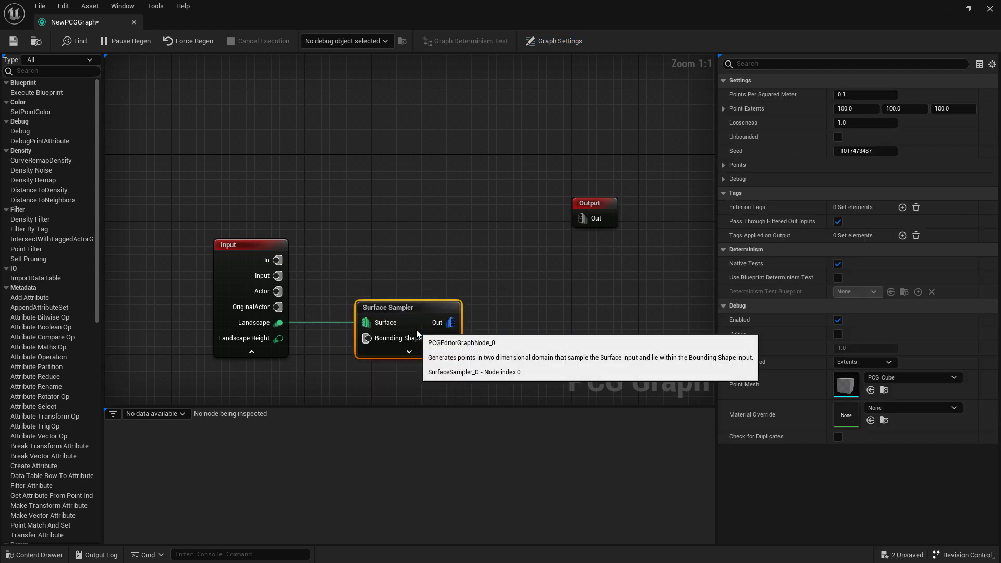
right_click_drag(470, 278, 456, 289)
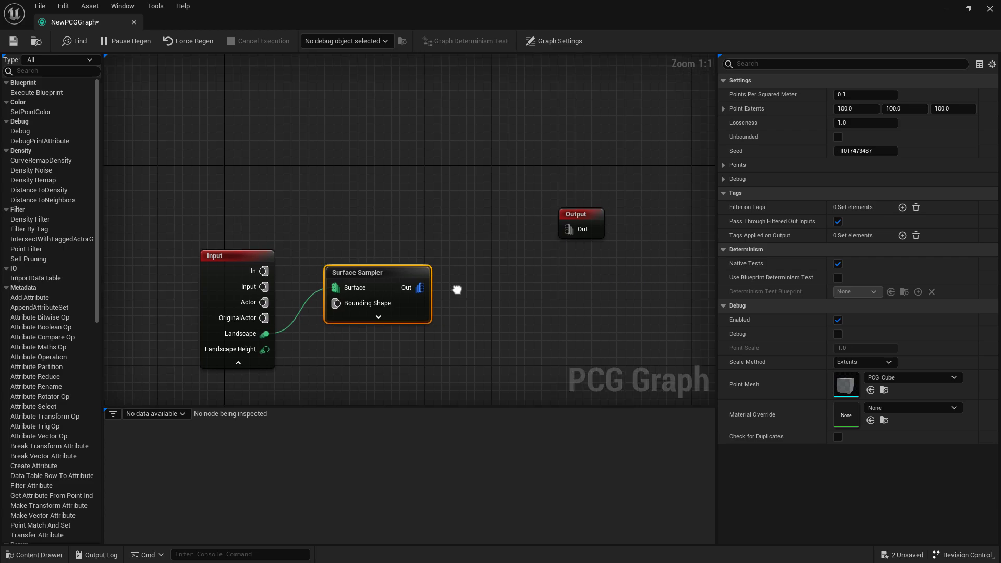
Step: Float the graph editor as a smaller window over the level editor and generate the PCG volume's content
left_click_drag(988, 15, 480, 305)
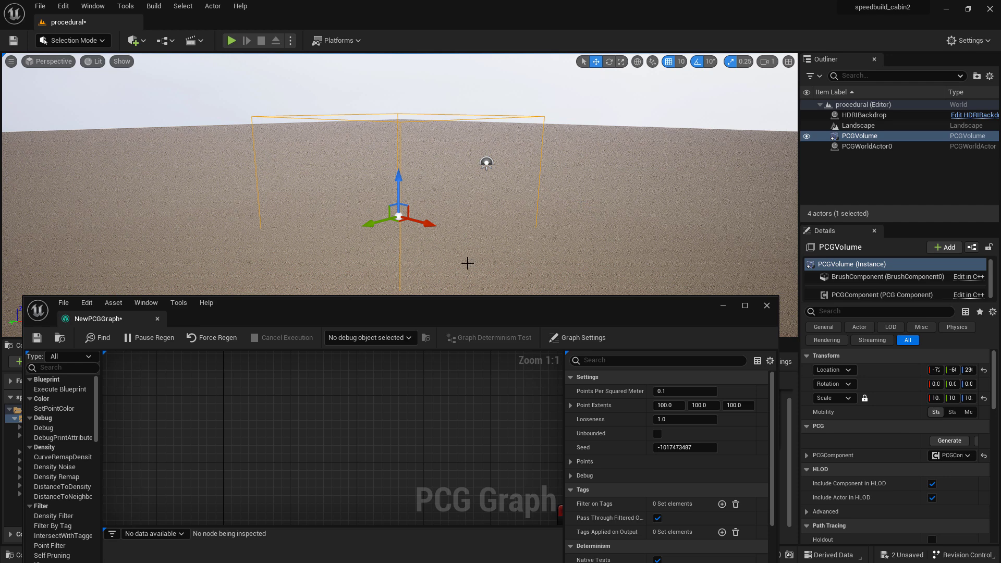
left_click_drag(625, 312, 572, 269)
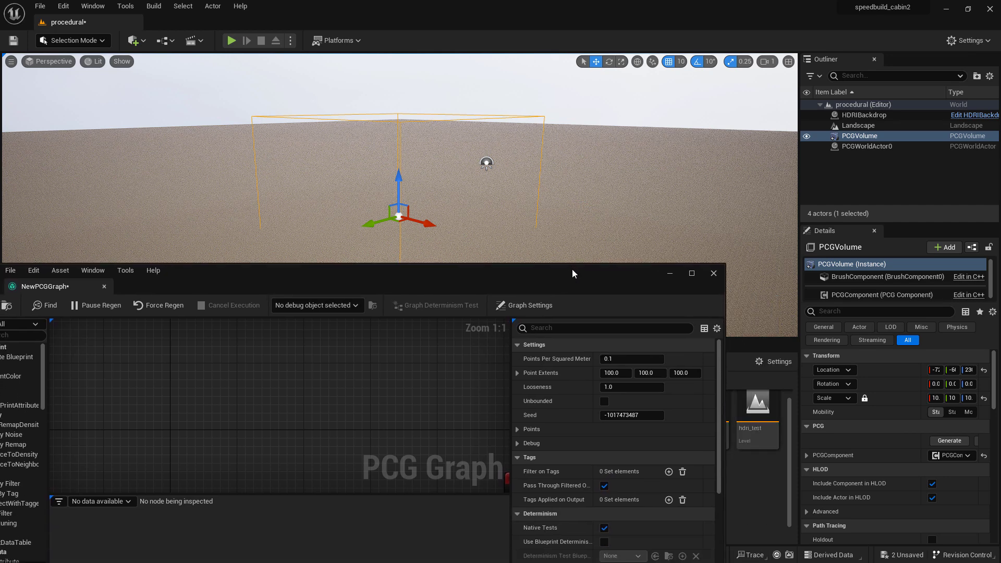
left_click(947, 441)
left_click_drag(554, 274, 657, 174)
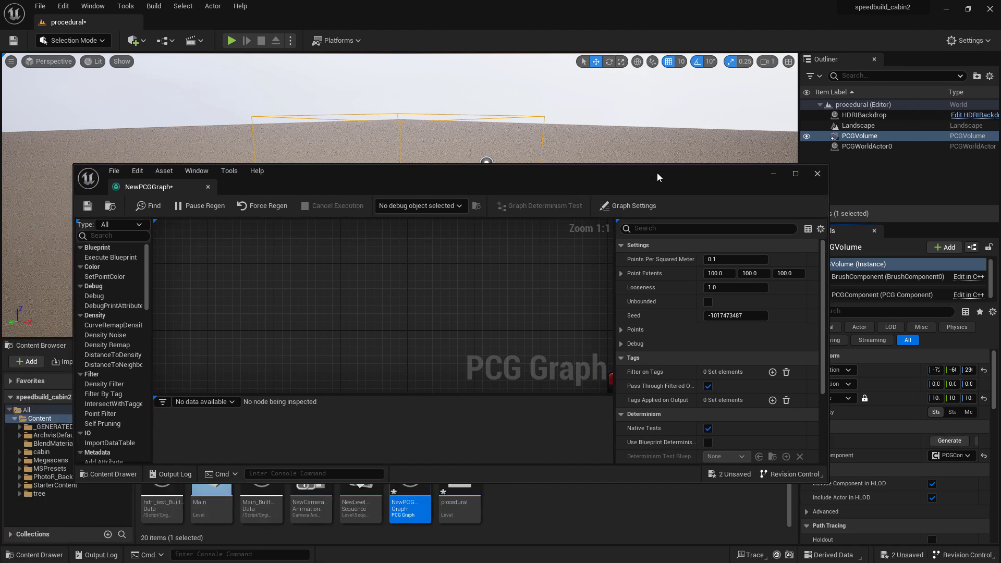
Step: Connect the Surface Sampler's Out to the Output node and enable the sampler's Debug option to show its points in the level
scroll(524, 320, "down", 6)
scroll(386, 348, "up", 3)
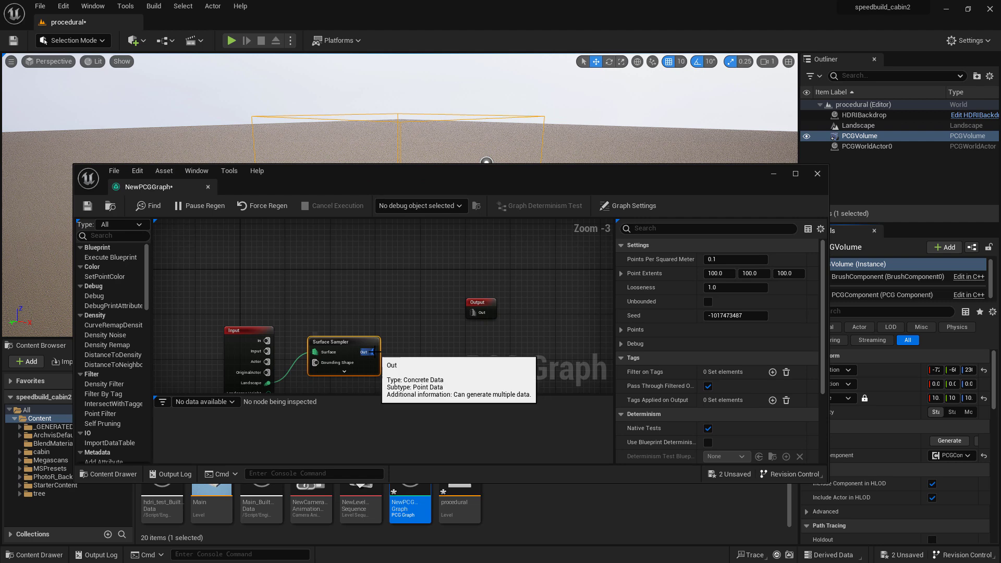
left_click_drag(373, 352, 471, 312)
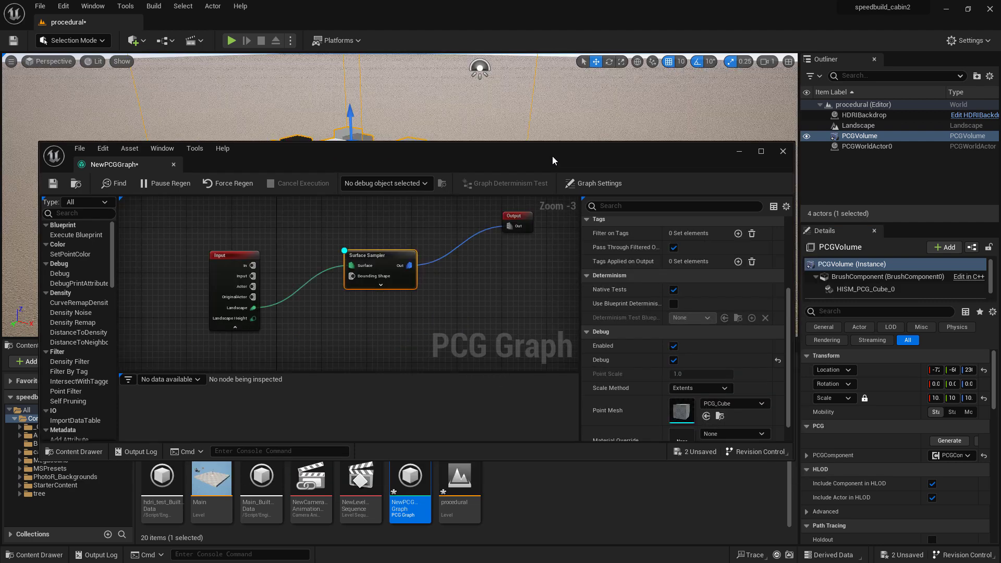
left_click_drag(553, 155, 556, 210)
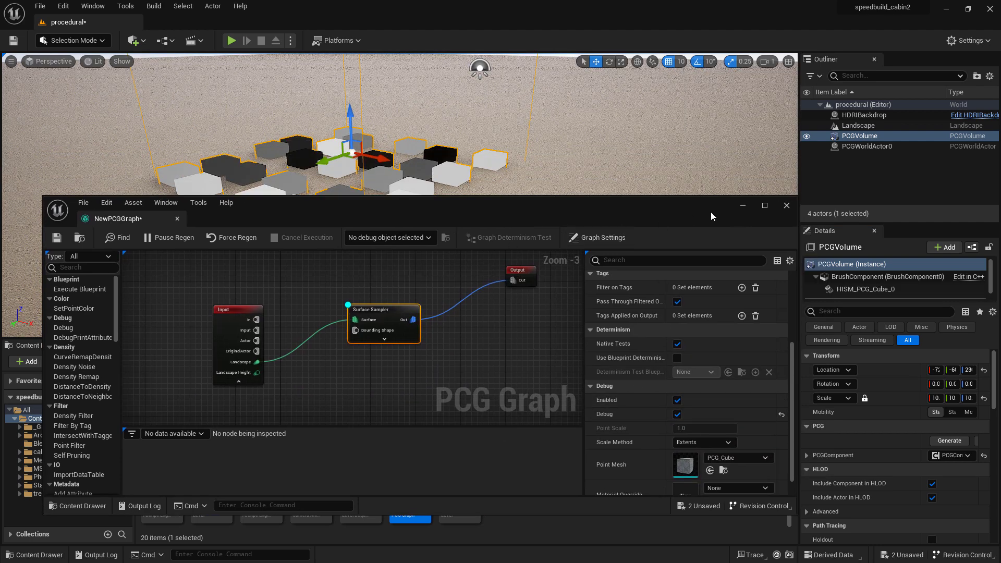
Step: Maximize the graph editor and save the PCG graph with the Surface Sampler's Debug option left enabled
left_click(765, 209)
right_click_drag(421, 231, 507, 346)
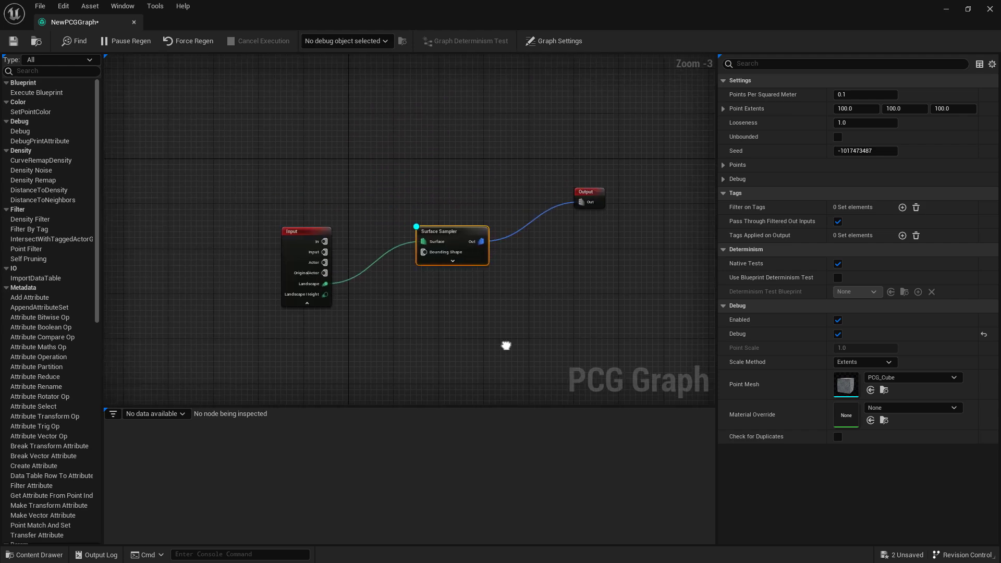
double_click(449, 232)
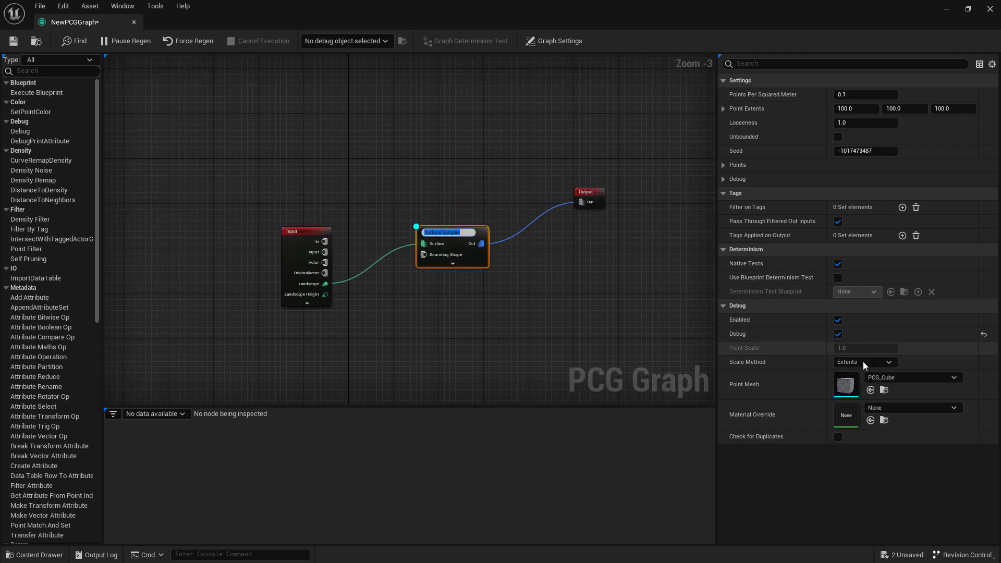
left_click(838, 334)
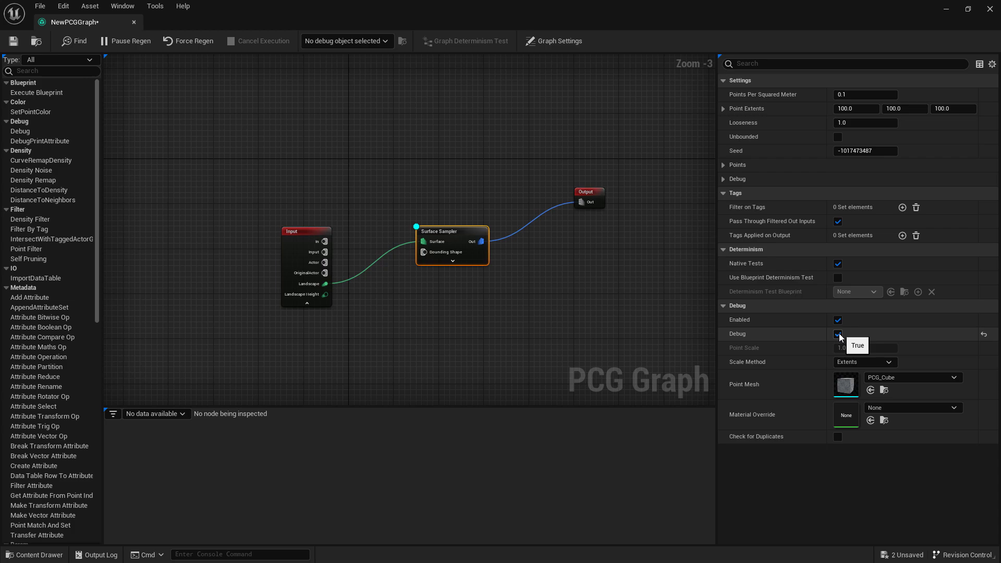
left_click(838, 334)
left_click(13, 41)
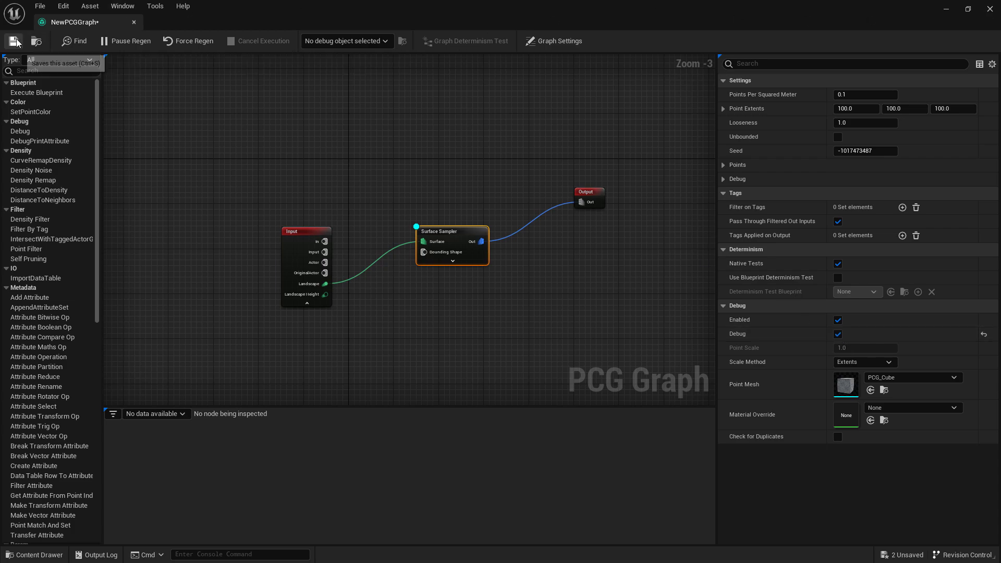
Step: Float the graph editor below the debug cubes in the level and set the Surface Sampler's point extents to 20 on all three axes
left_click_drag(913, 14, 636, 364)
right_click_drag(378, 204, 353, 207)
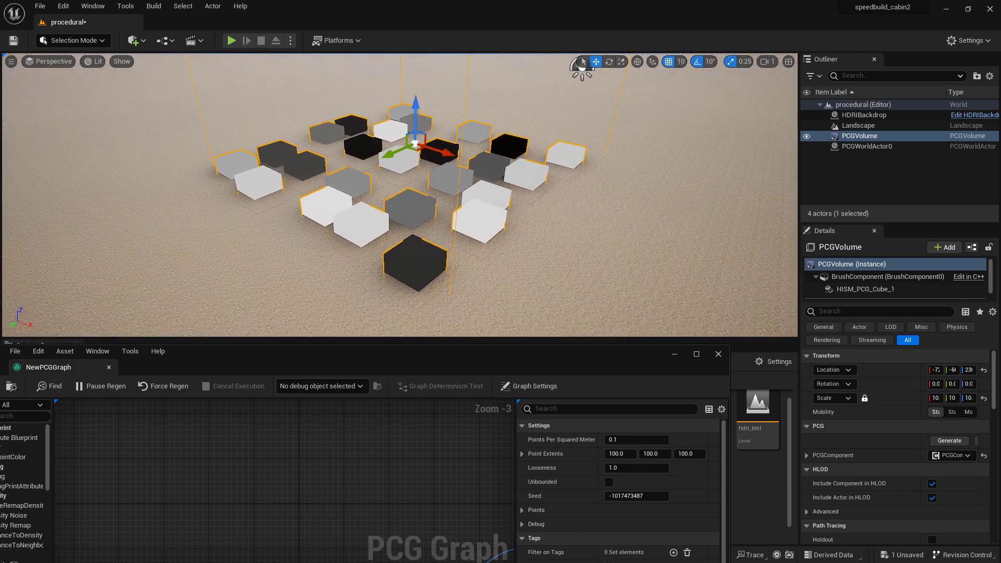
left_click_drag(669, 362, 730, 309)
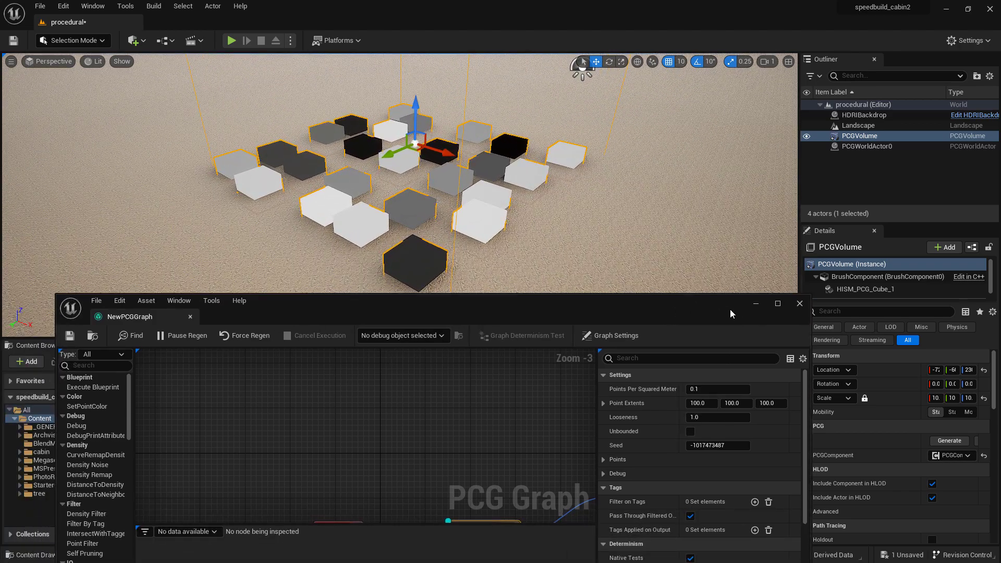
left_click(701, 403)
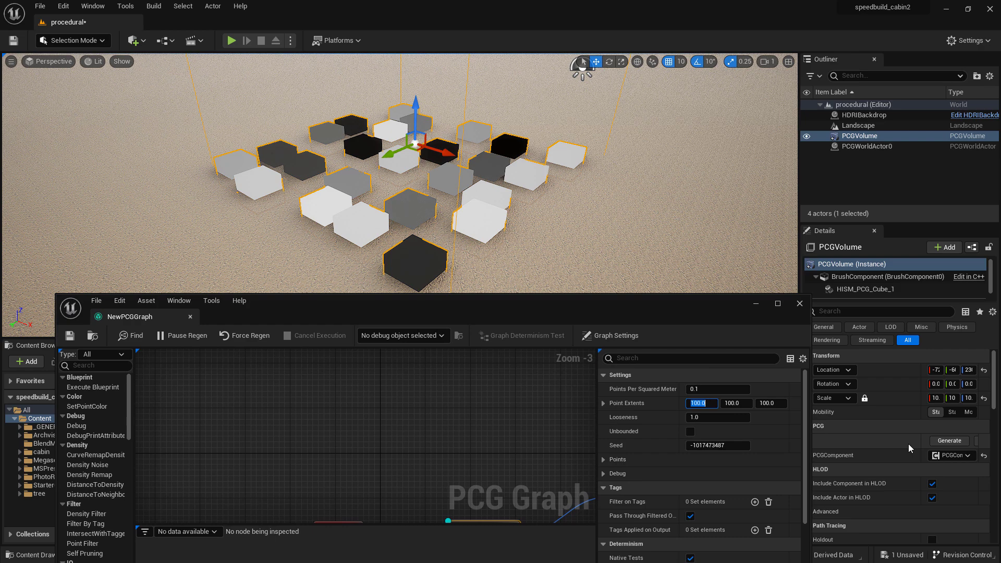
type("20")
key("Tab")
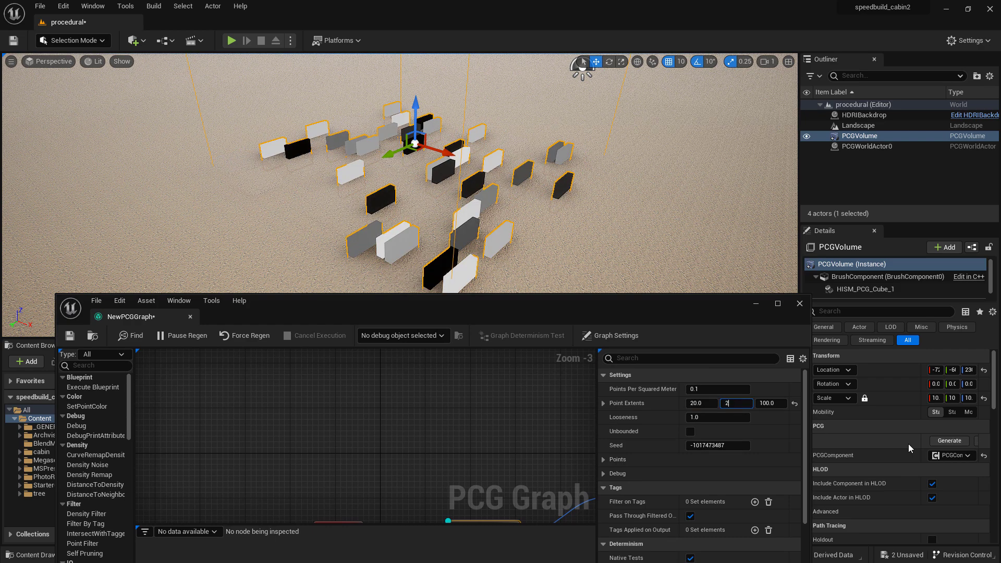
type("20")
key("Tab")
type("20")
key("Return")
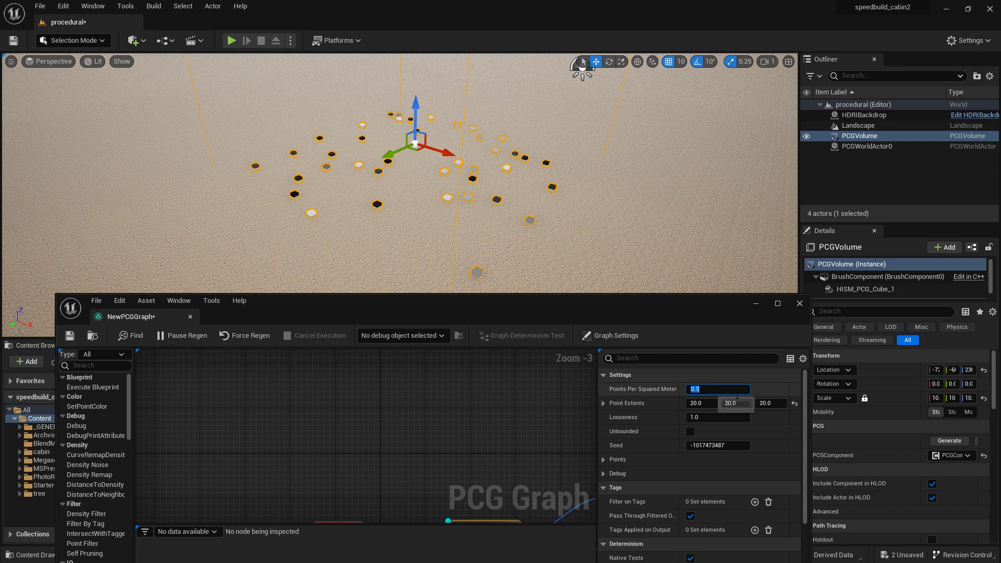
Step: Try 0.3 points per squared meter on the Surface Sampler and settle on 1.0
left_click(719, 389)
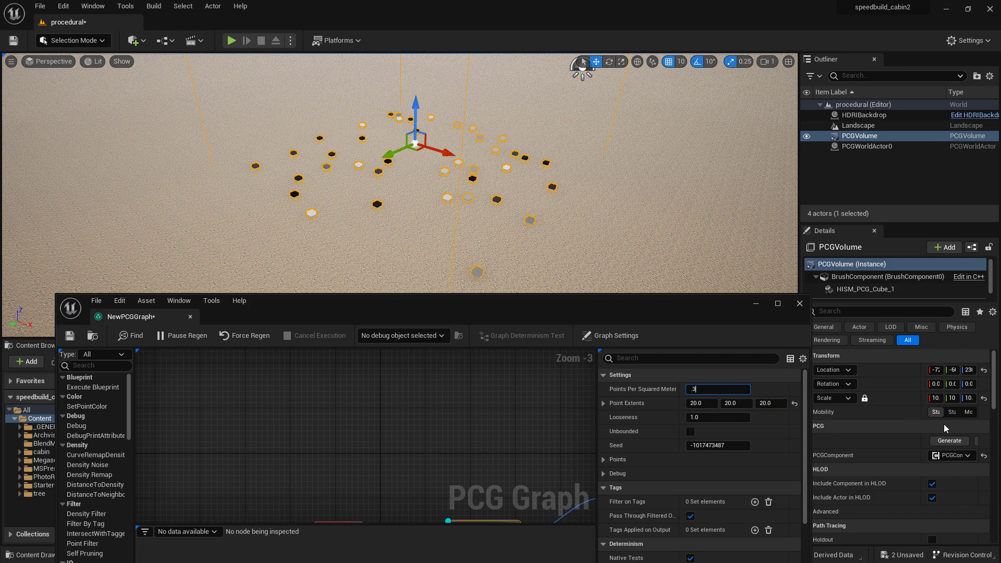
key("Return")
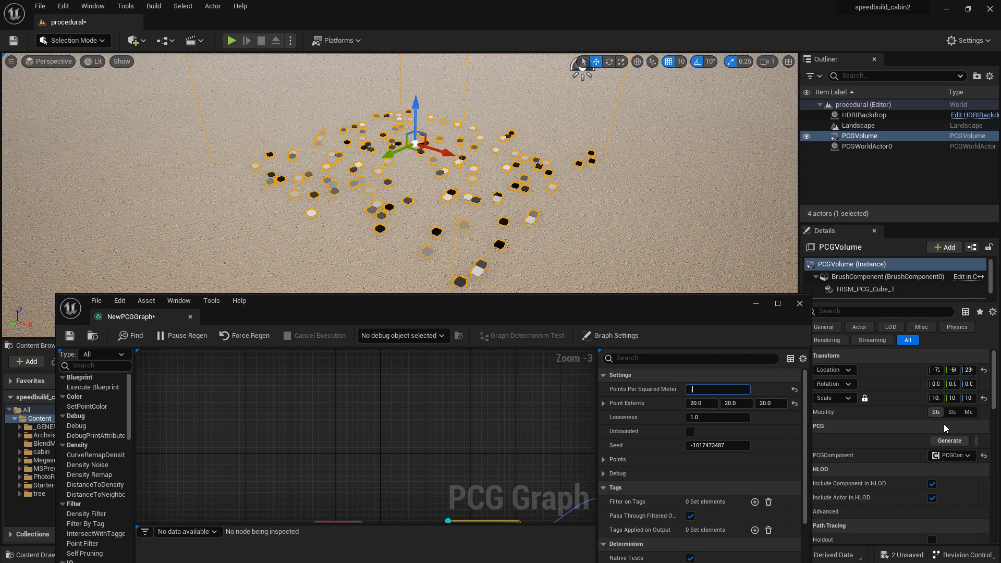
type("1")
key("Return")
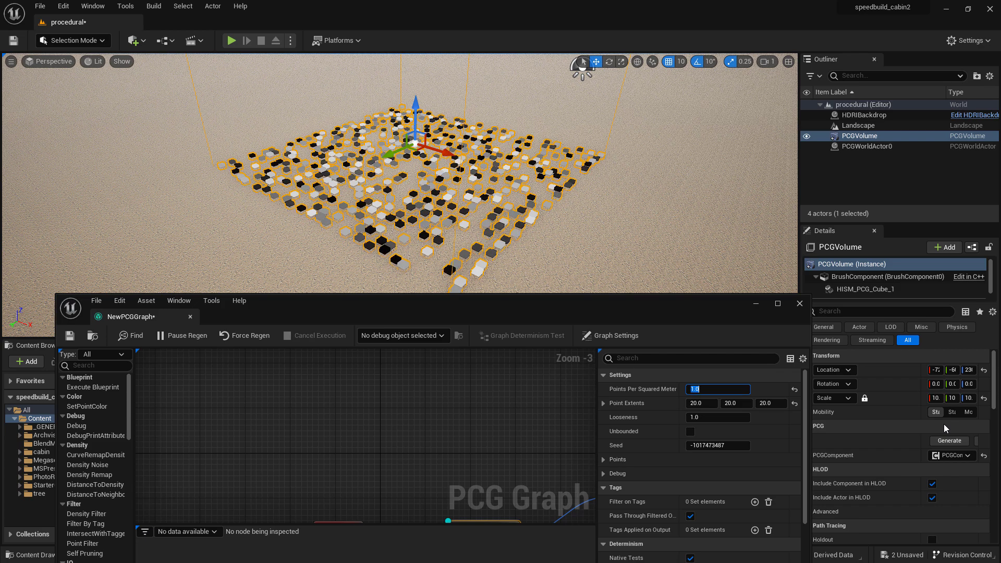
scroll(469, 245, "up", 3)
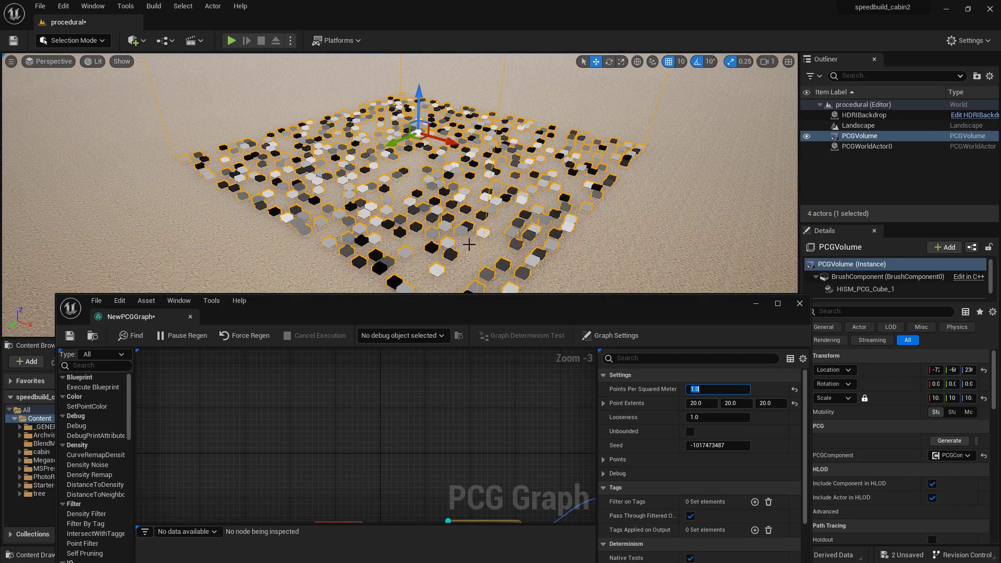
Step: Vary the Surface Sampler's looseness, trying 3.0 and settling on 0.5
left_click(697, 418)
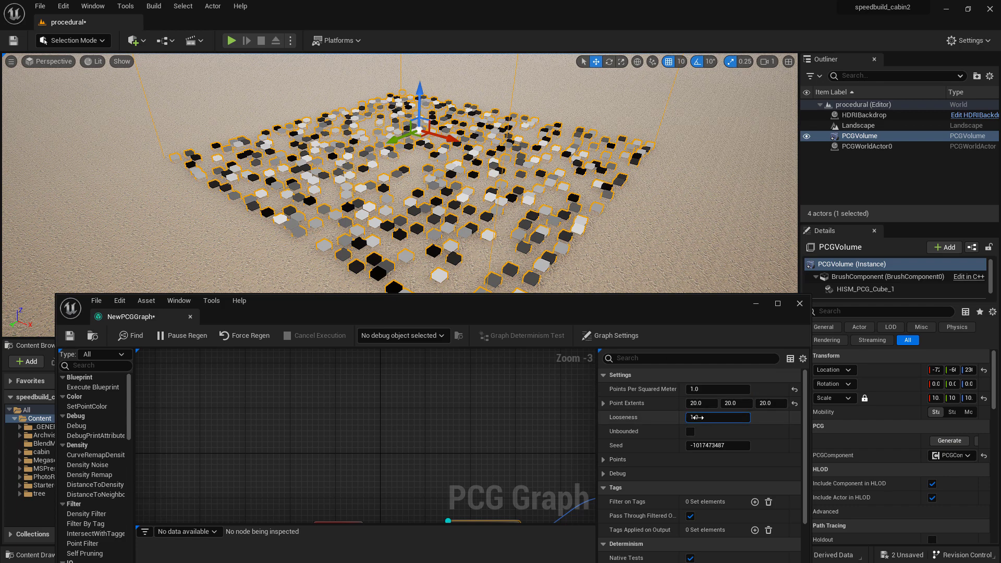
left_click_drag(699, 418, 675, 417)
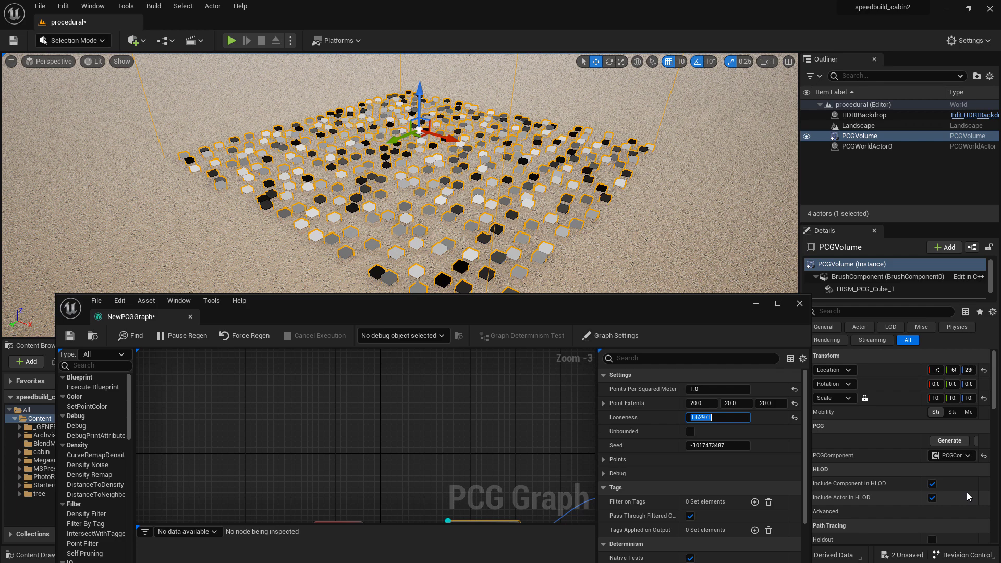
type("3")
key("Return")
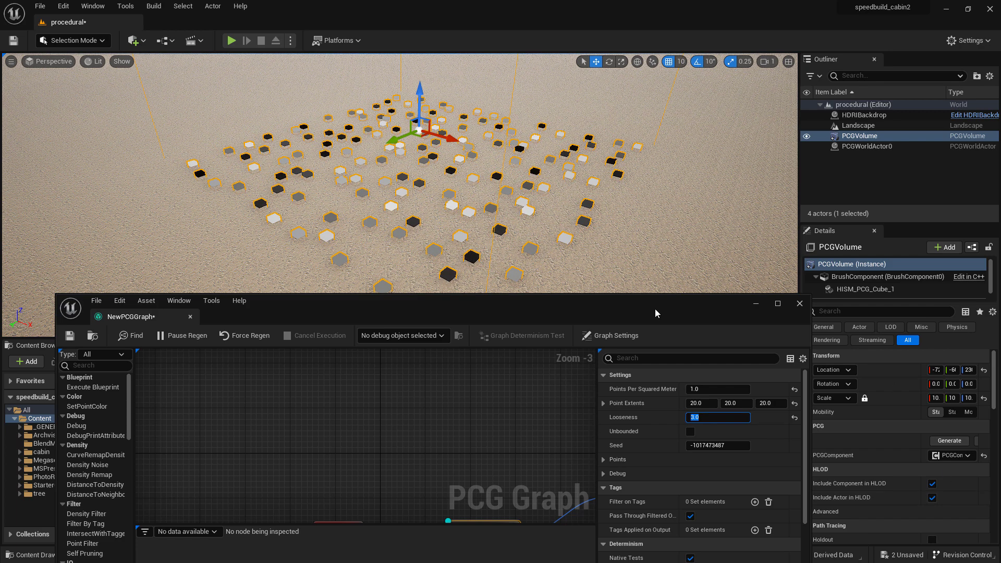
type("0.5")
key("Return")
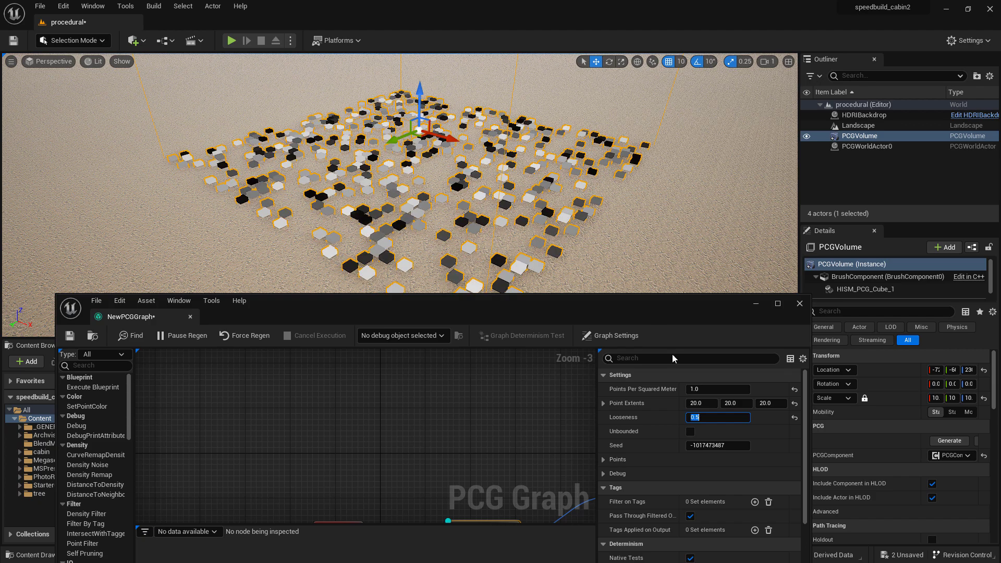
mouse_move(600, 256)
right_mouse_down()
mouse_move(552, 254)
mouse_move(598, 244)
mouse_move(583, 254)
right_mouse_up()
Step: Insert a Transform Points node between the Surface Sampler's Out and the Output node
left_click_drag(558, 320, 572, 199)
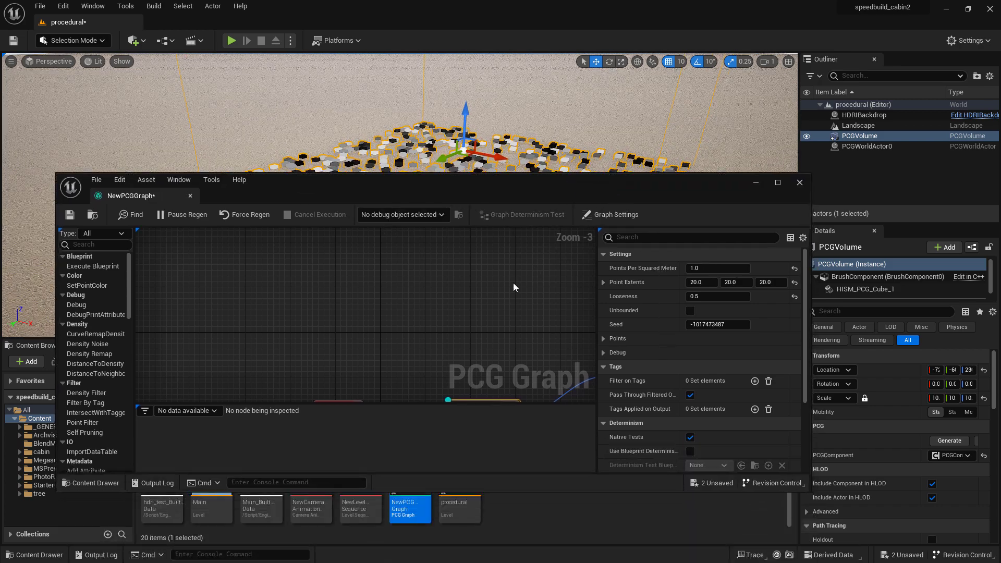
scroll(506, 313, "down", 4)
scroll(513, 359, "up", 5)
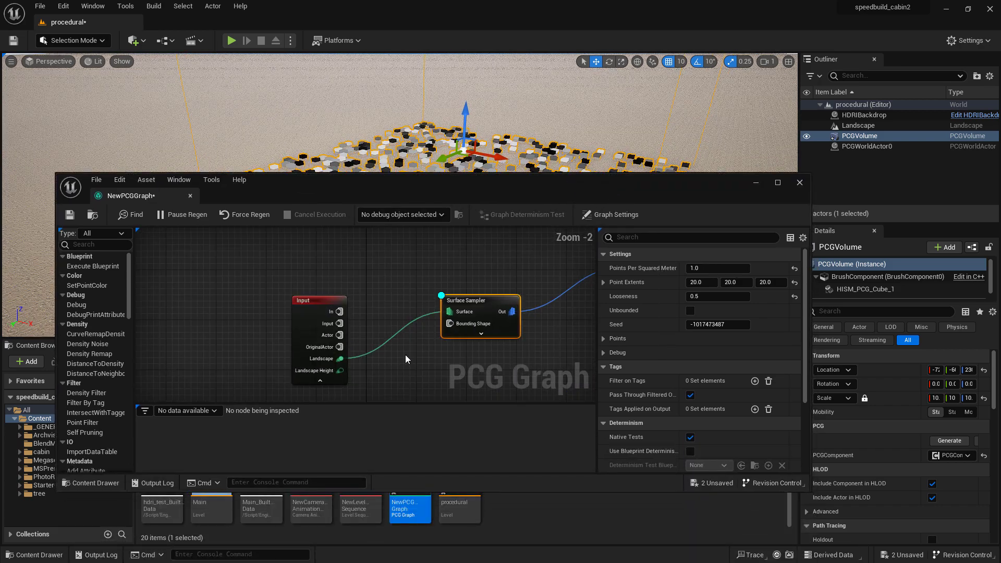
scroll(555, 358, "up", 1)
right_click_drag(555, 359, 390, 319)
scroll(386, 308, "down", 5)
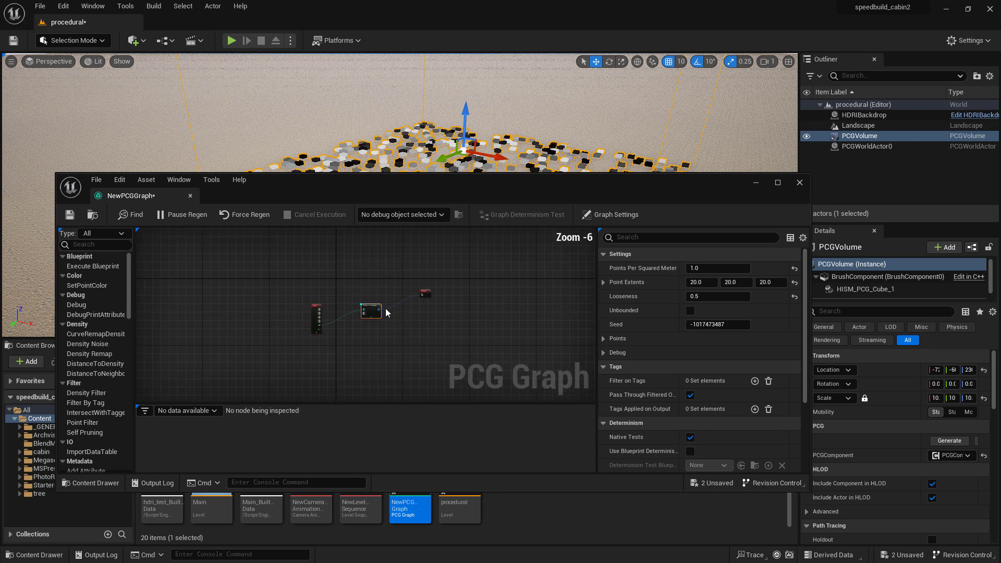
left_click_drag(496, 189, 507, 222)
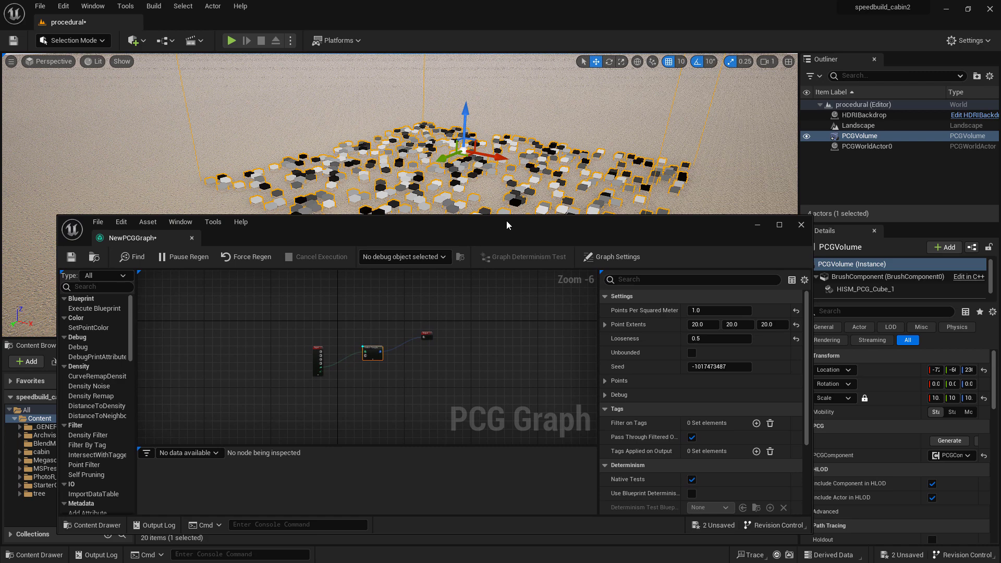
scroll(406, 344, "up", 6)
right_click_drag(447, 327, 337, 387)
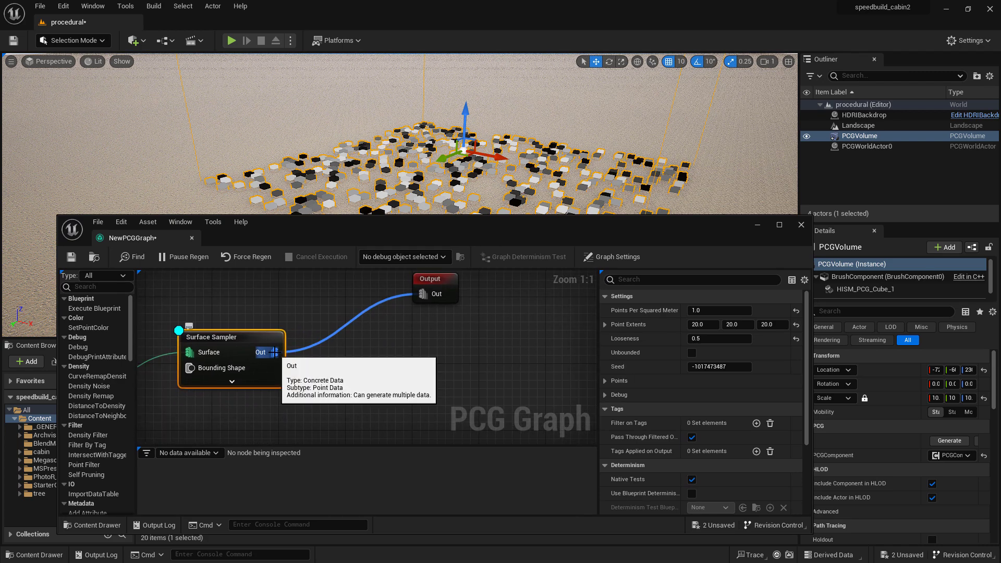
left_click_drag(274, 352, 405, 383)
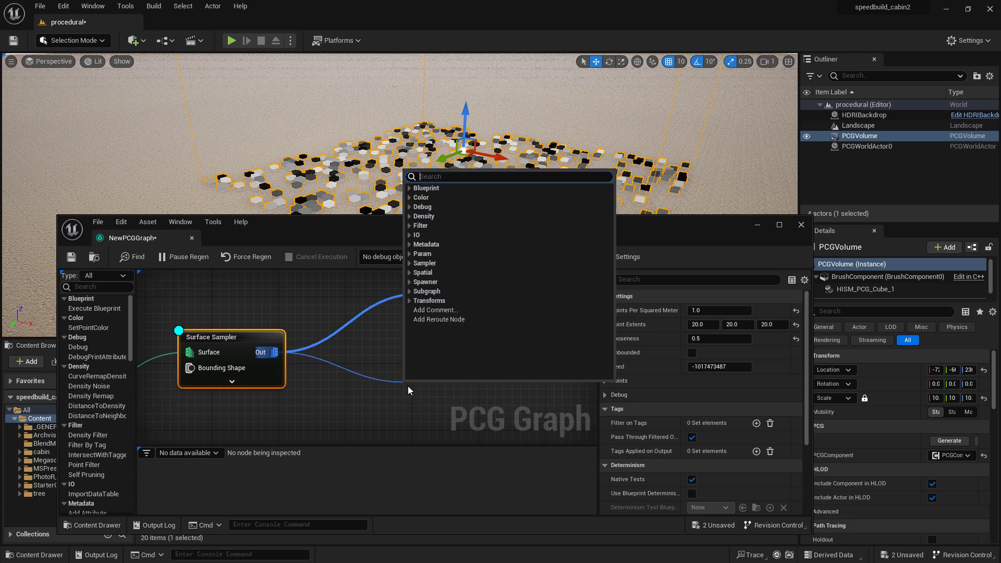
type("tran")
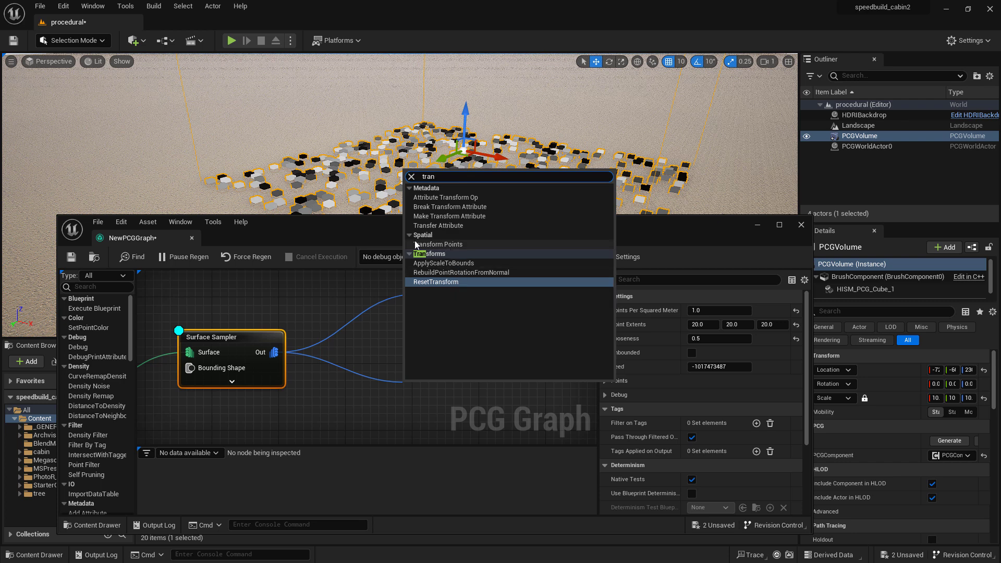
left_click(431, 245)
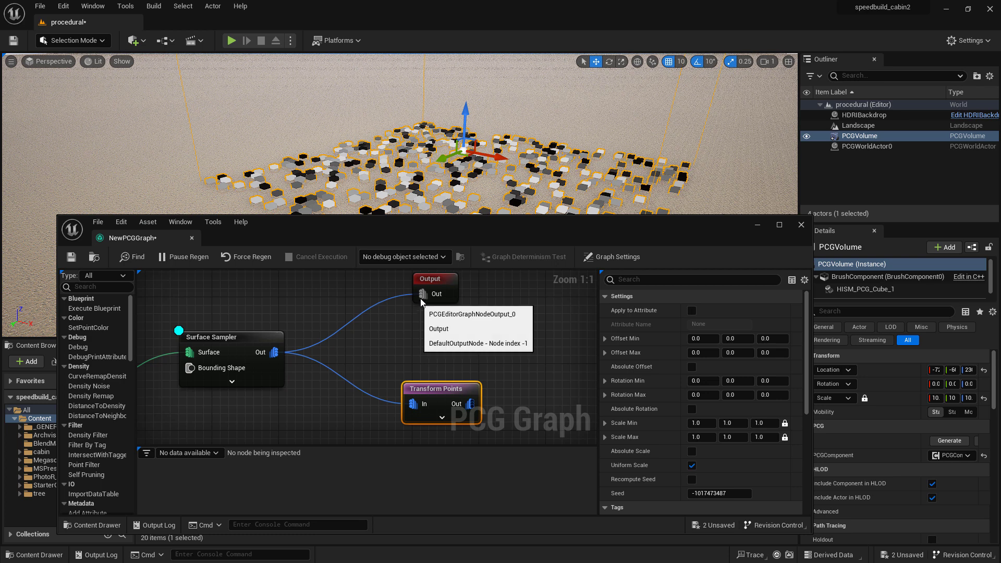
left_click_drag(436, 389, 346, 354)
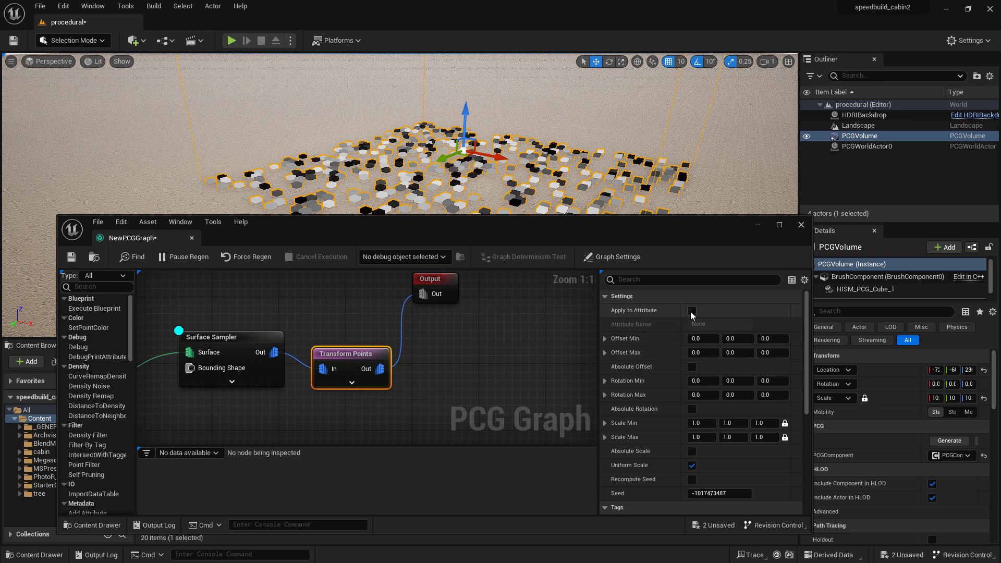
Step: Maximize the graph editor and set the Transform Points node's Scale Max to 4.0 on all axes and Rotation Max Z to 360
left_click_drag(682, 221, 653, 148)
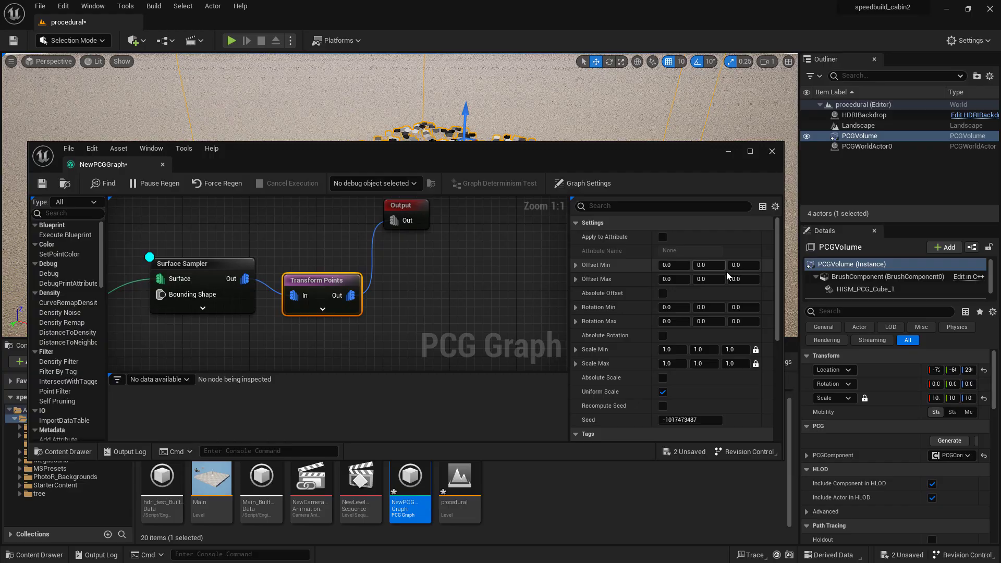
left_click(750, 151)
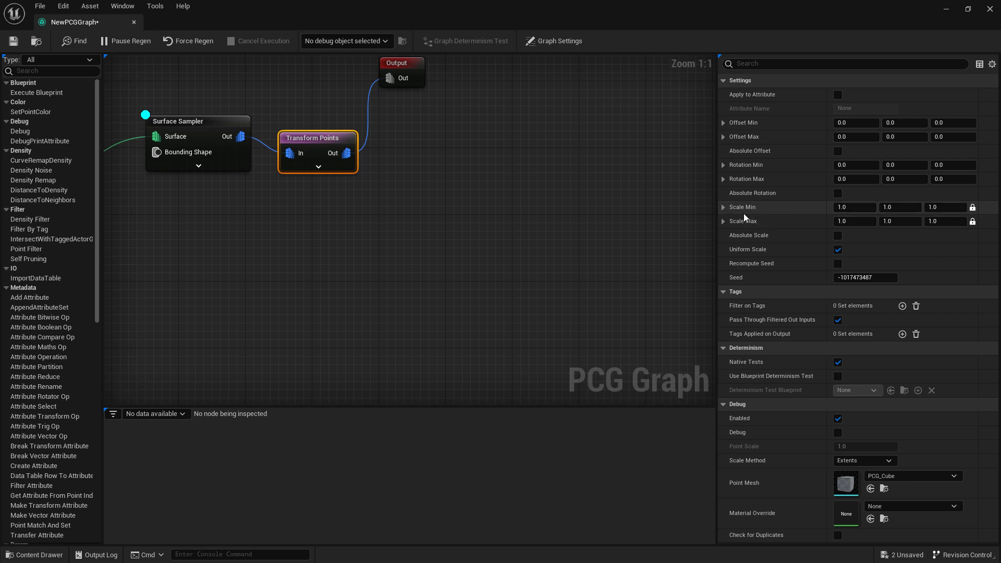
left_click(945, 221)
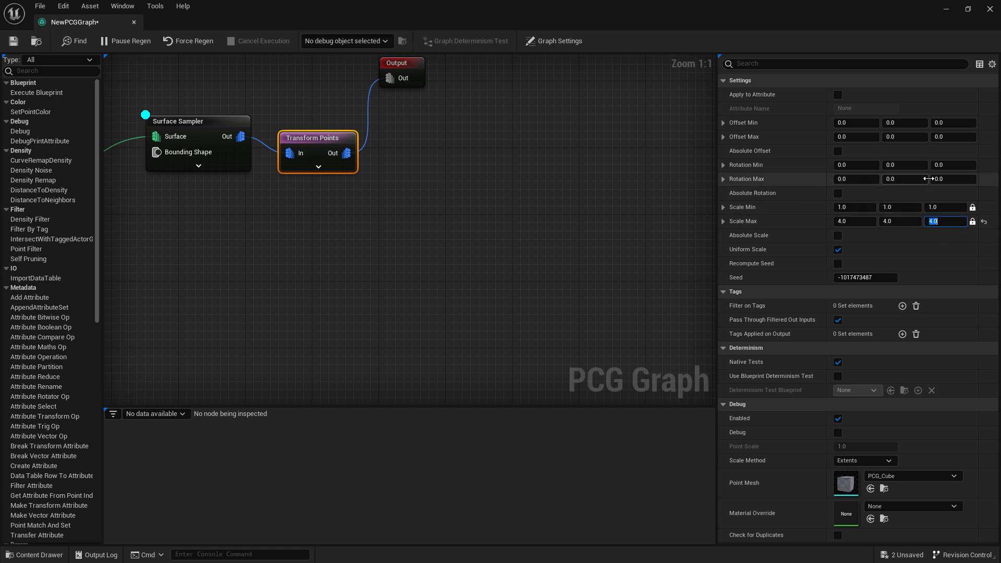
left_click(945, 179)
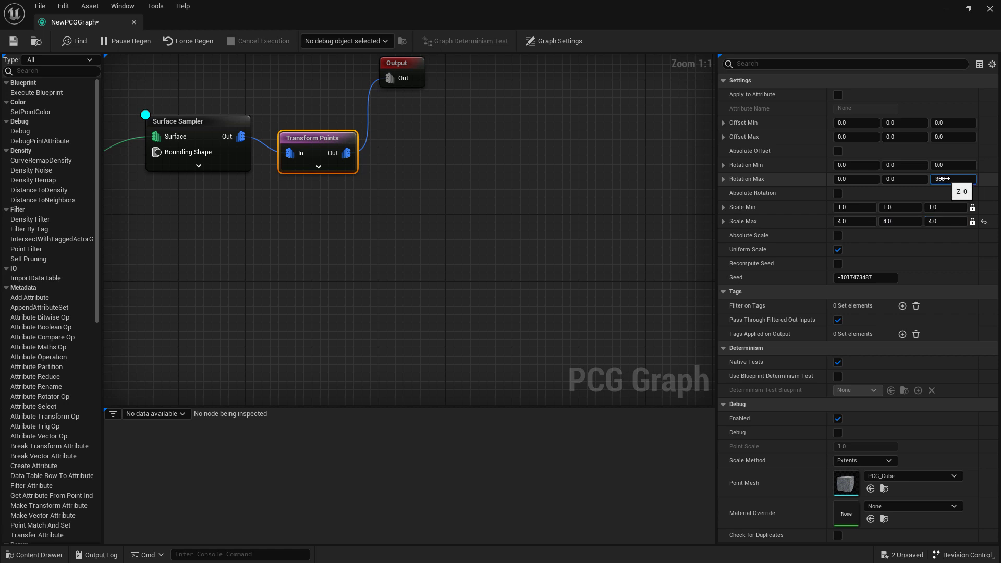
type("360")
key("Return")
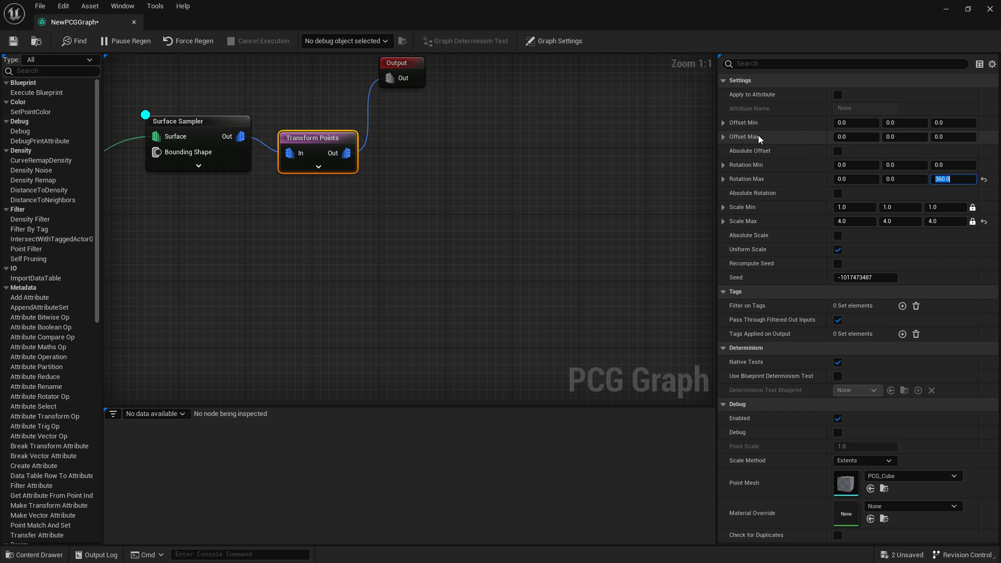
Step: Float the graph editor below the level viewport, with Debug switched from the Surface Sampler to the Output node
right_click(568, 151)
left_click(523, 107)
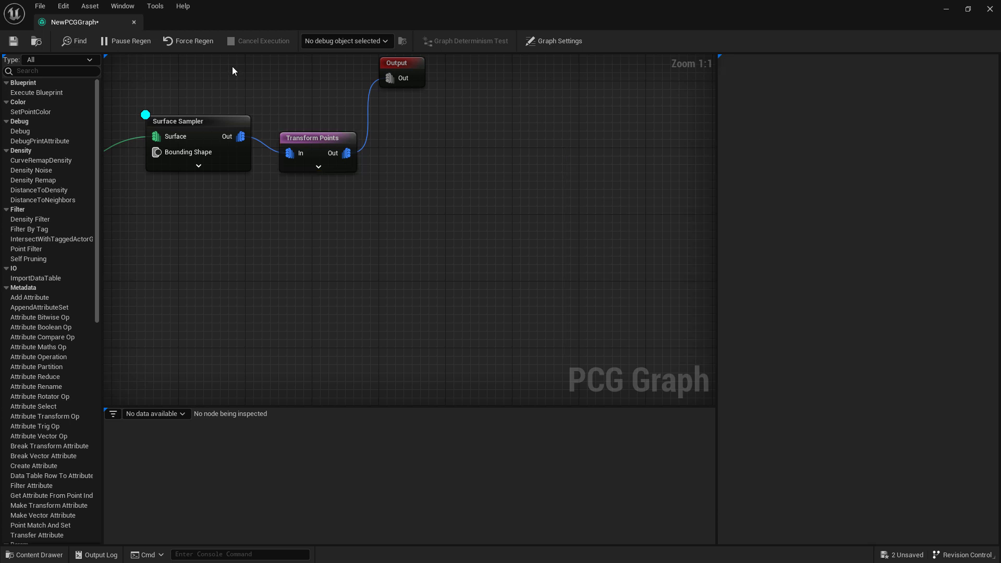
left_click(134, 22)
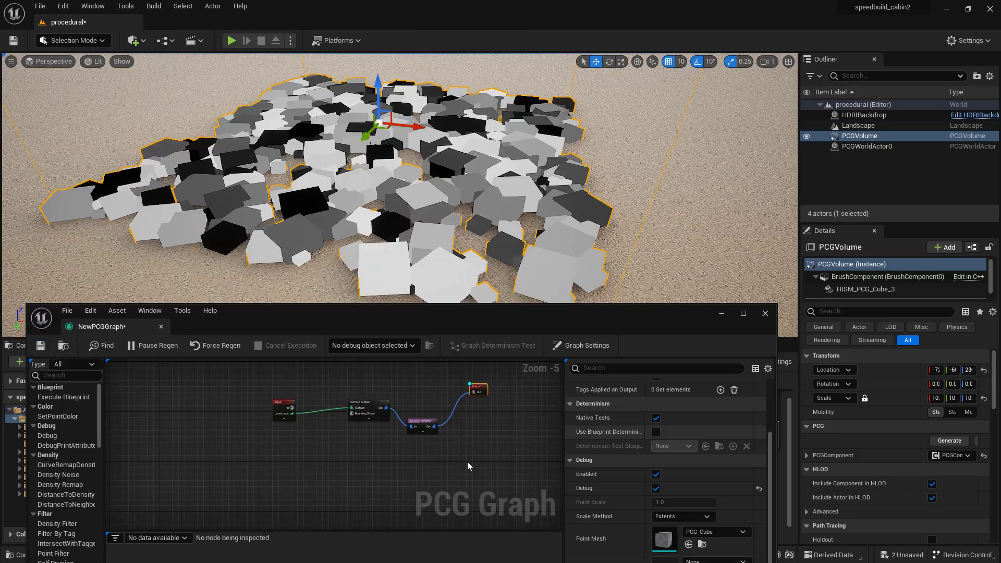
right_click_drag(473, 430, 412, 437)
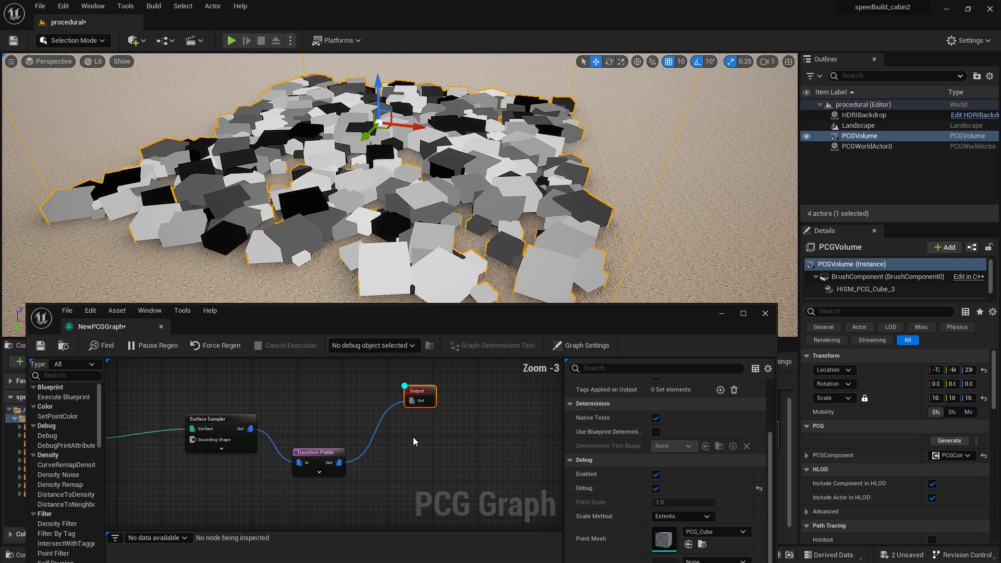
Step: Try toggling the Debug option on the Surface Sampler and on the Output node, leaving it enabled only on Output
left_click(234, 423)
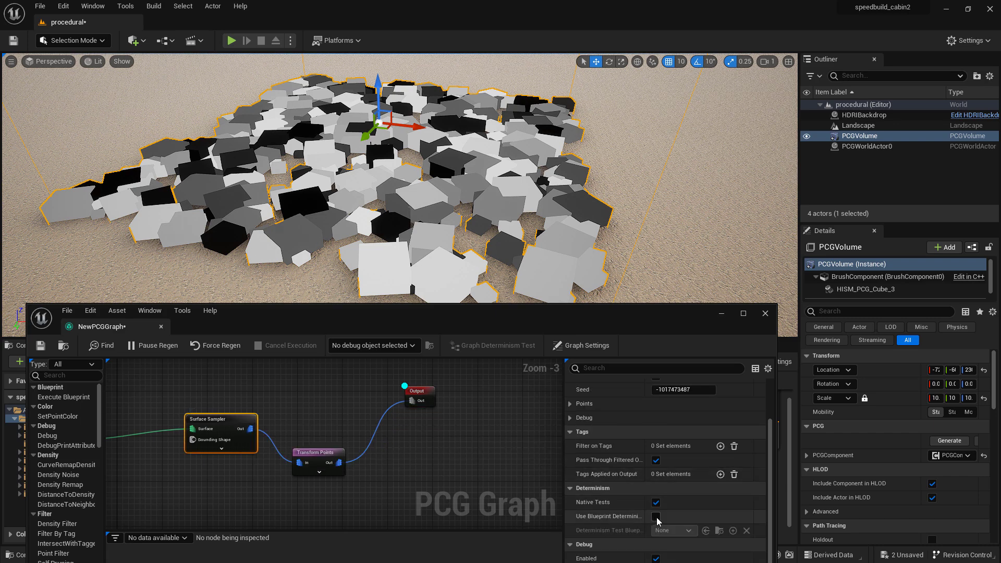
scroll(678, 521, "down", 3)
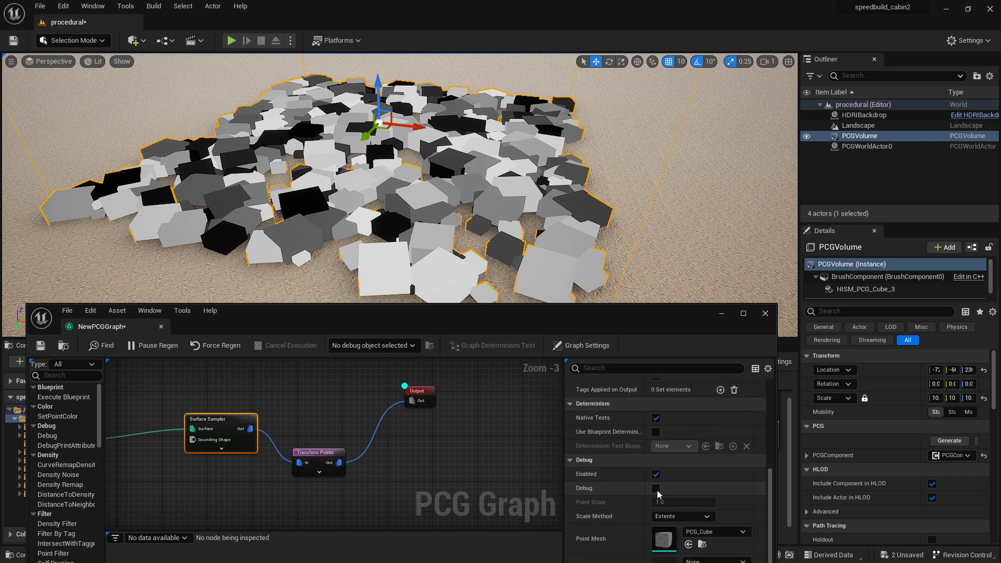
left_click(656, 489)
left_click(657, 490)
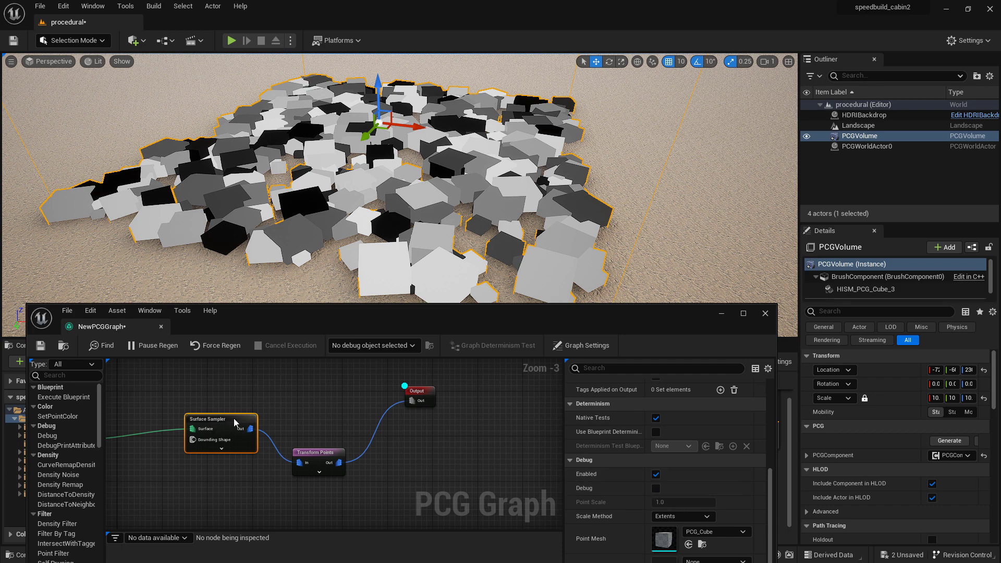
left_click(416, 399)
left_click(656, 489)
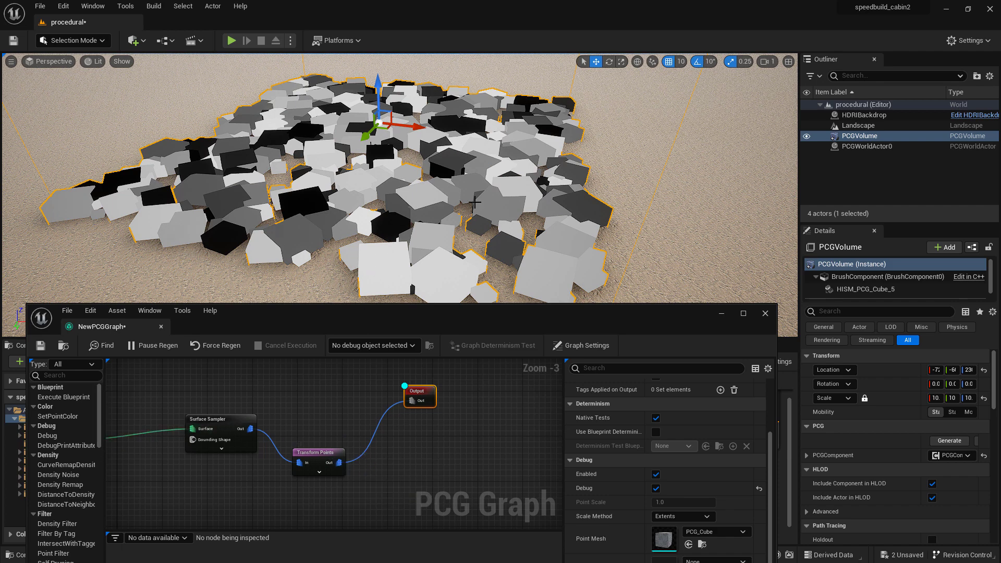
right_click_drag(504, 404, 538, 388)
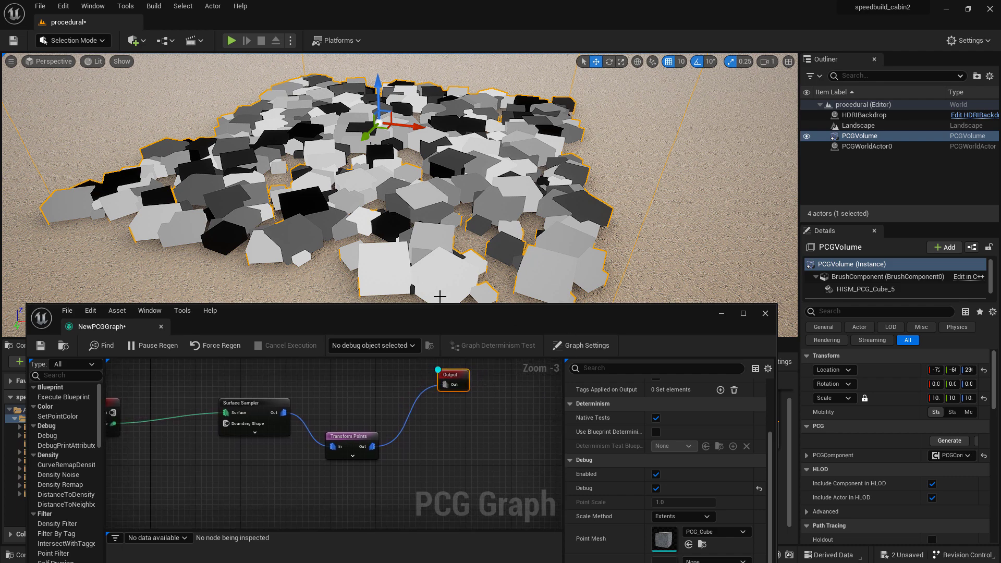
Step: Disable the Output node's Debug option to hide the debug cubes in the level
left_click(656, 489)
right_click_drag(423, 436, 372, 470)
scroll(418, 414, "up", 1)
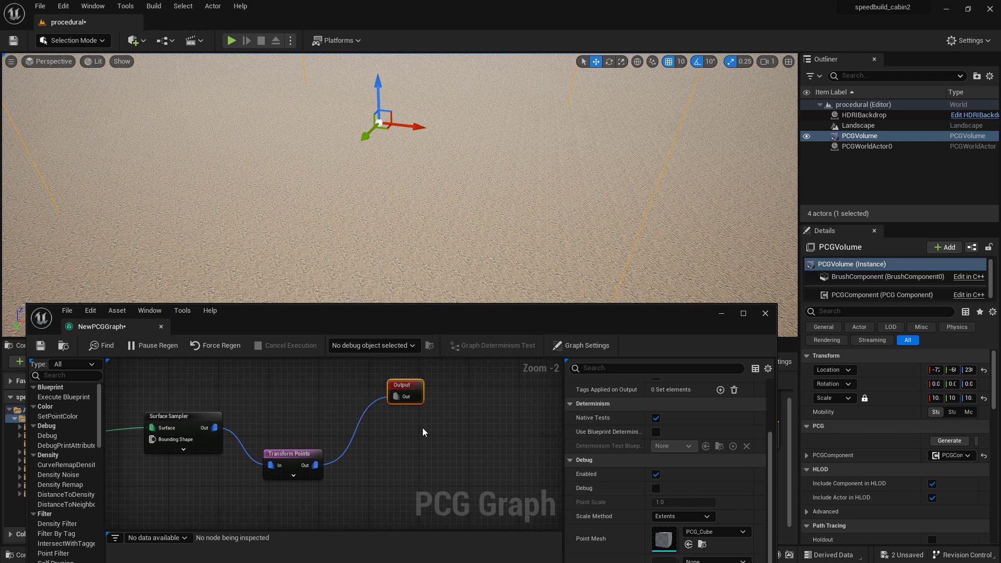
right_click_drag(413, 451, 439, 441)
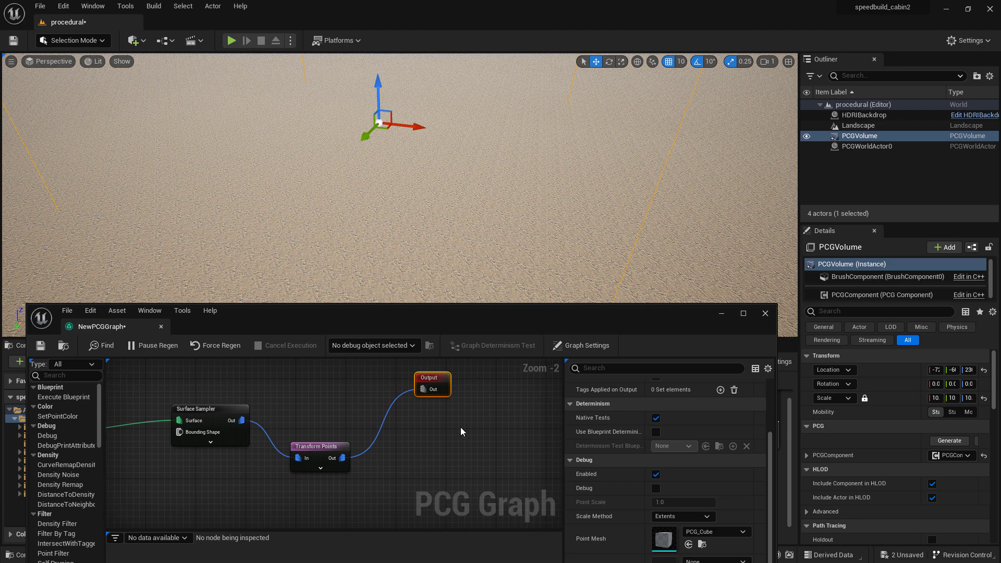
scroll(454, 441, "down", 4)
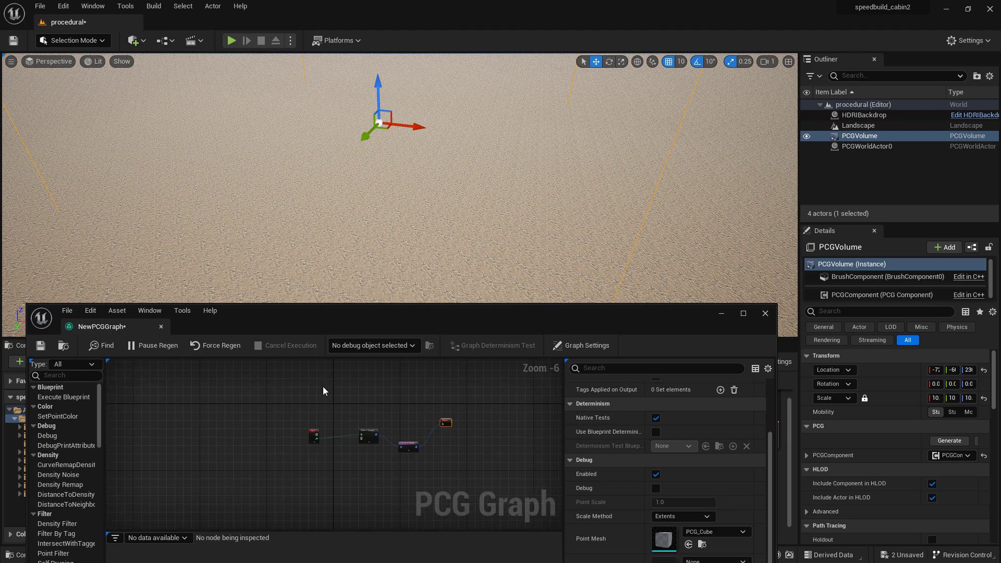
scroll(476, 477, "up", 3)
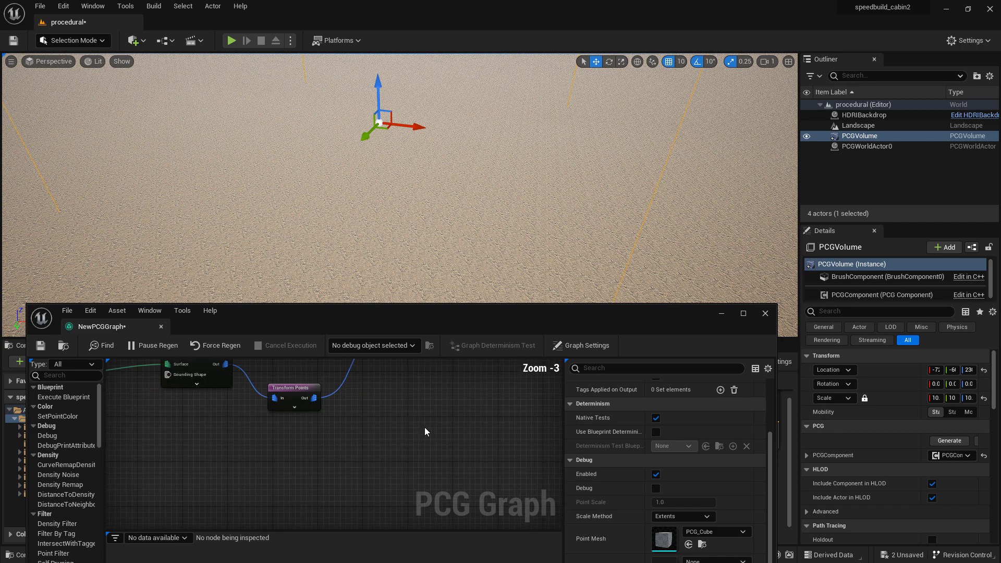
right_click_drag(453, 476, 508, 482)
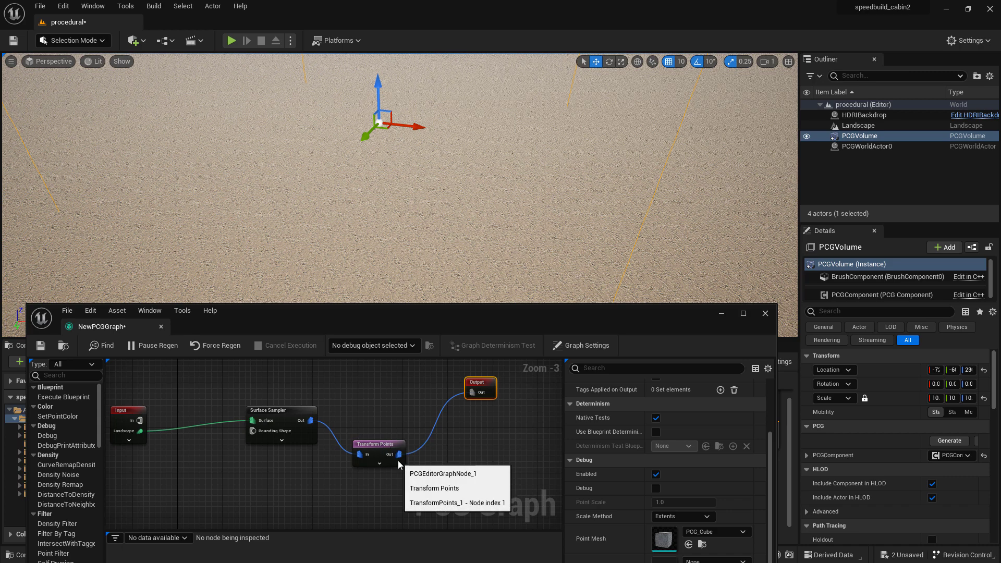
Step: Add a Static Mesh Spawner fed by Transform Points and connect its output to the Output node in place of the direct connection
left_click_drag(400, 454, 489, 460)
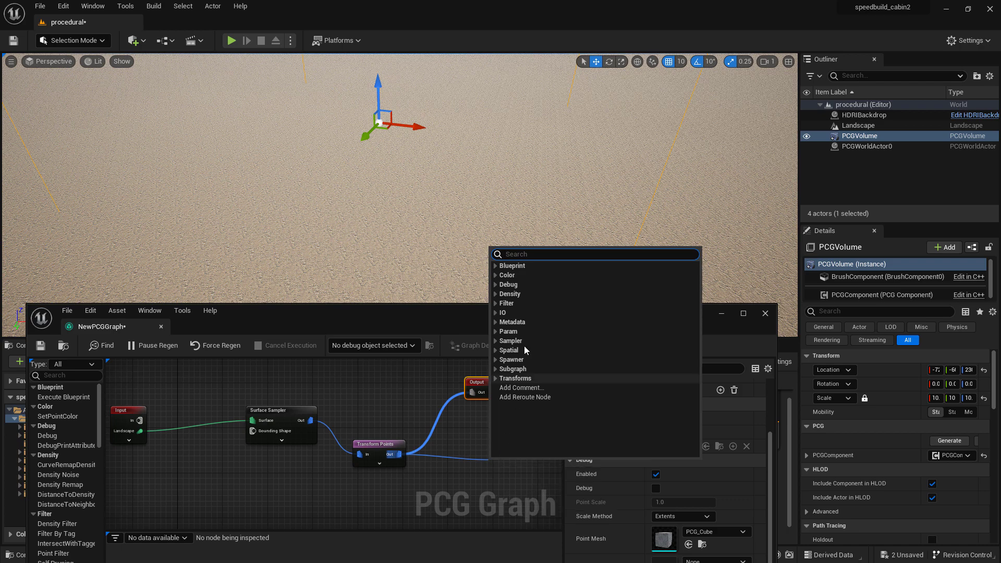
type("sta")
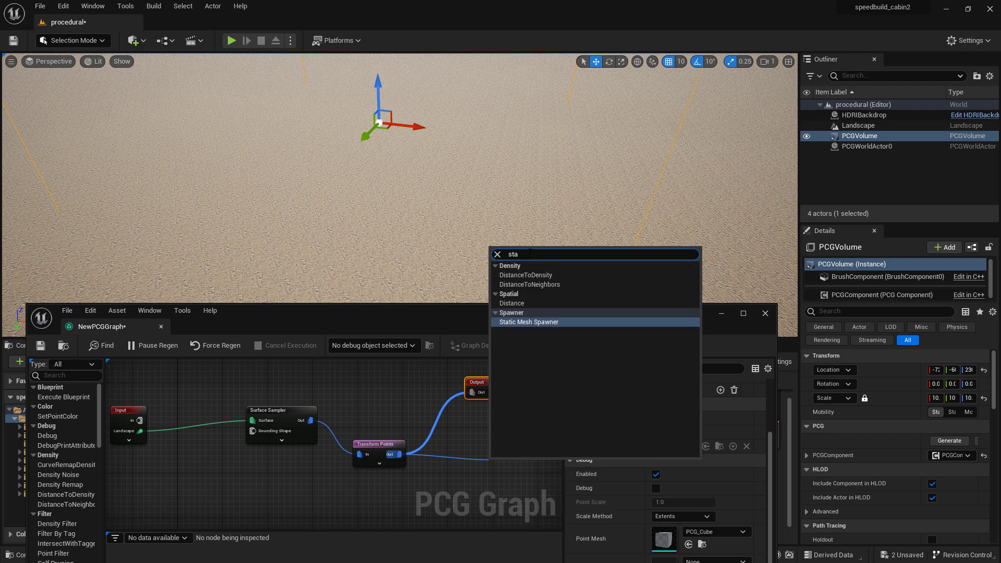
left_click(539, 321)
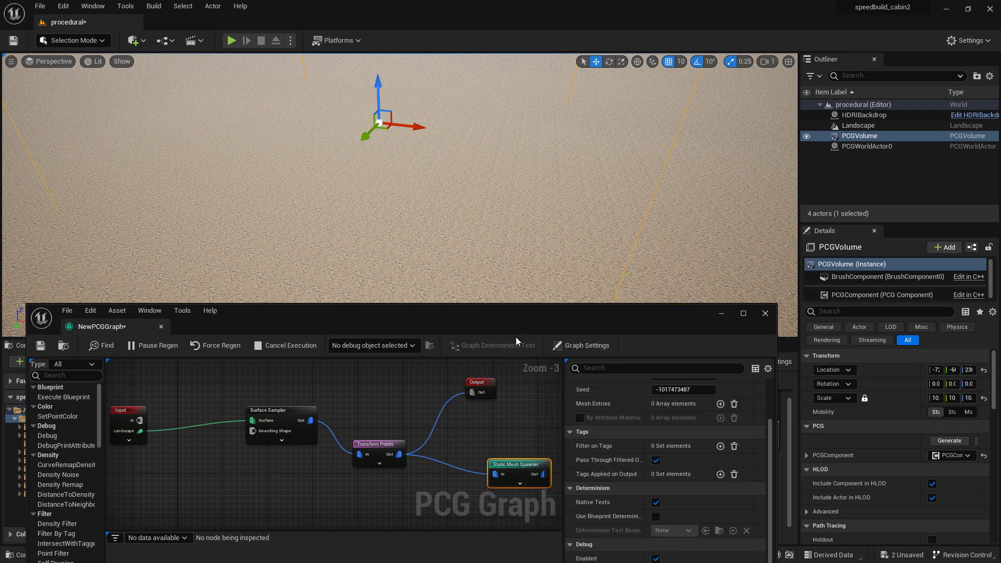
left_click_drag(516, 342, 524, 282)
left_click_drag(523, 399, 473, 330)
left_click_drag(499, 397, 476, 381)
right_click_drag(476, 381, 401, 382)
scroll(402, 382, "up", 1)
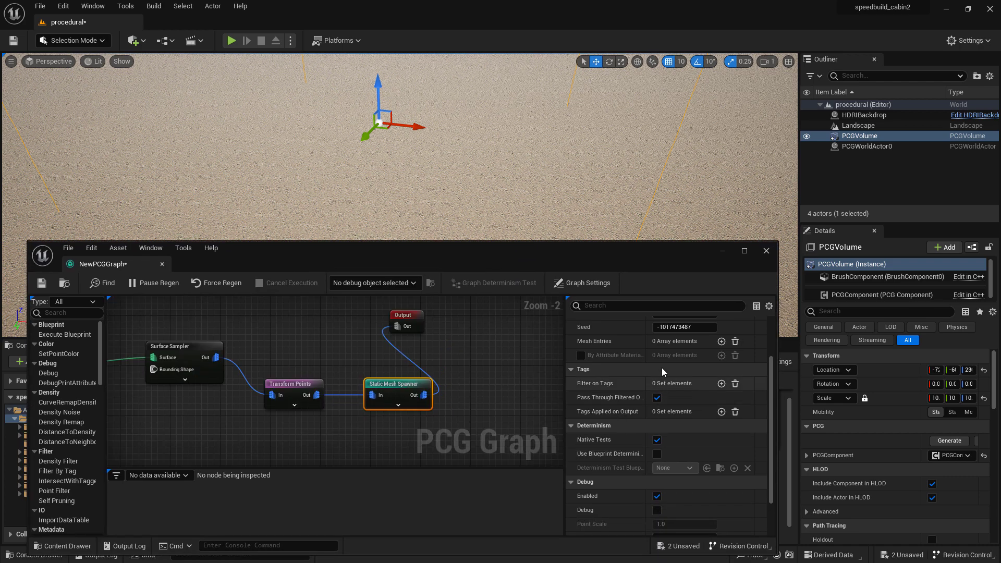
Step: Add three mesh entries to the Static Mesh Spawner
scroll(667, 369, "up", 3)
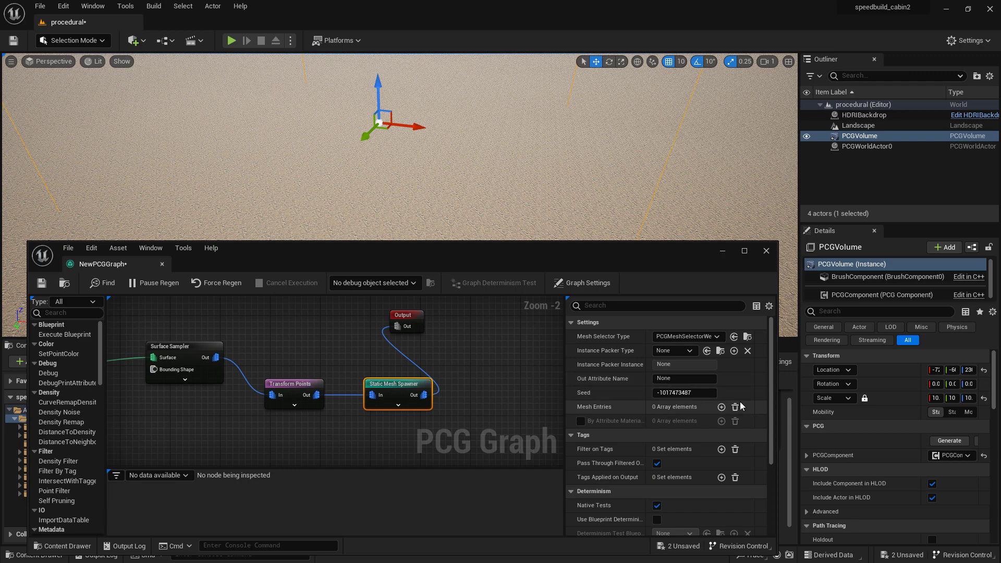
double_click(396, 385)
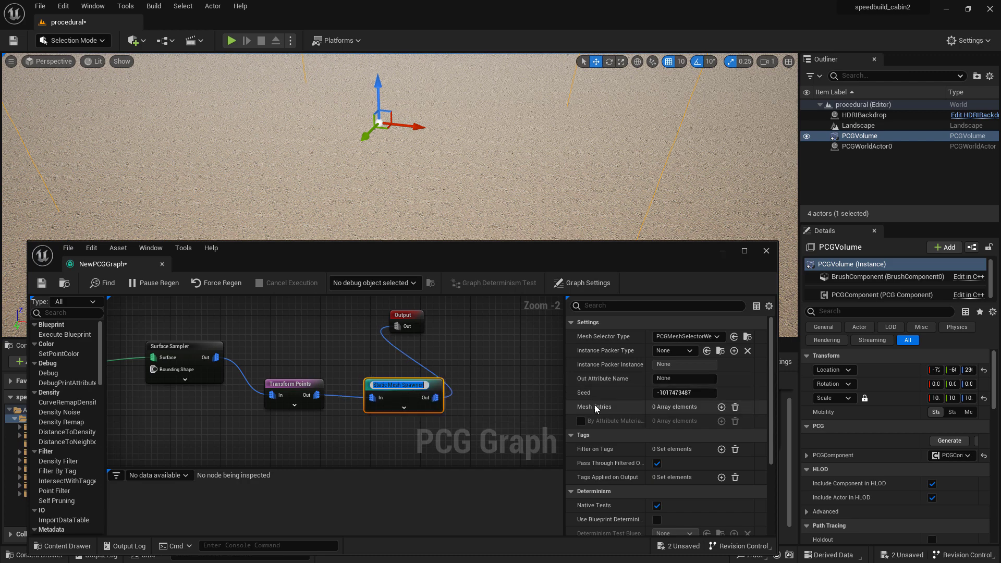
left_click(722, 408)
left_click(722, 407)
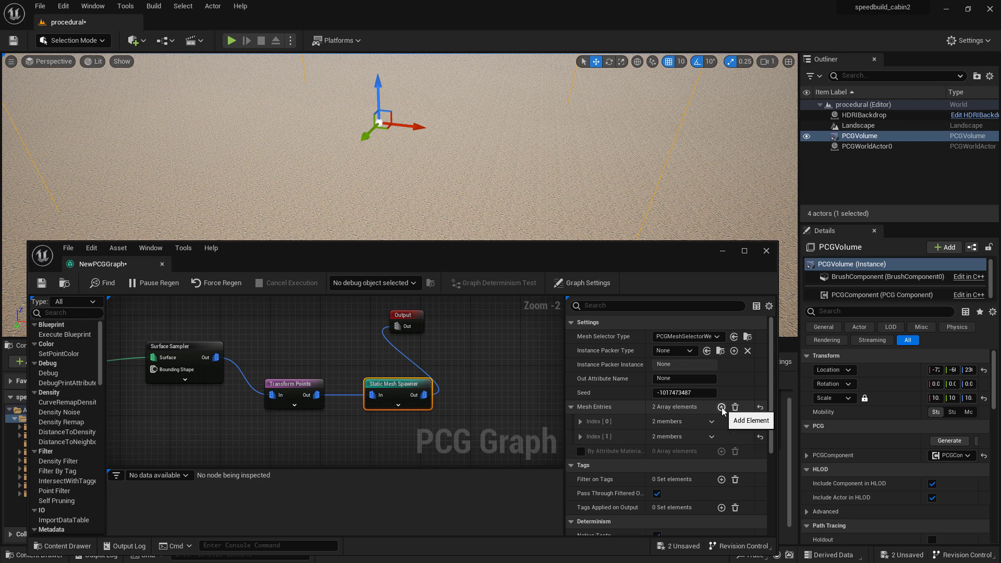
left_click(721, 407)
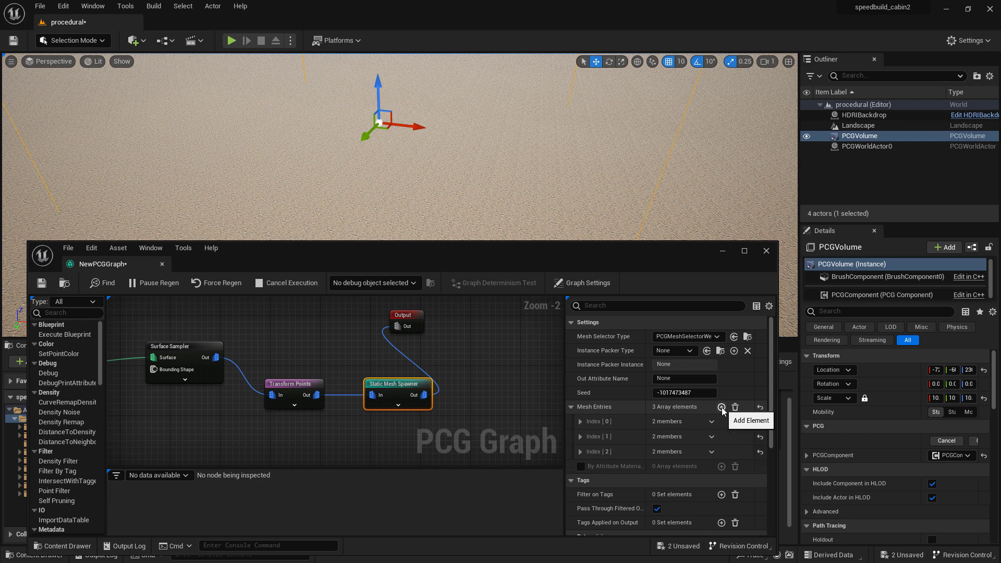
Step: Assign a bushy European Spindle mesh from Megascans 3D_Plants as the static mesh of mesh entry Index 0
left_click(74, 545)
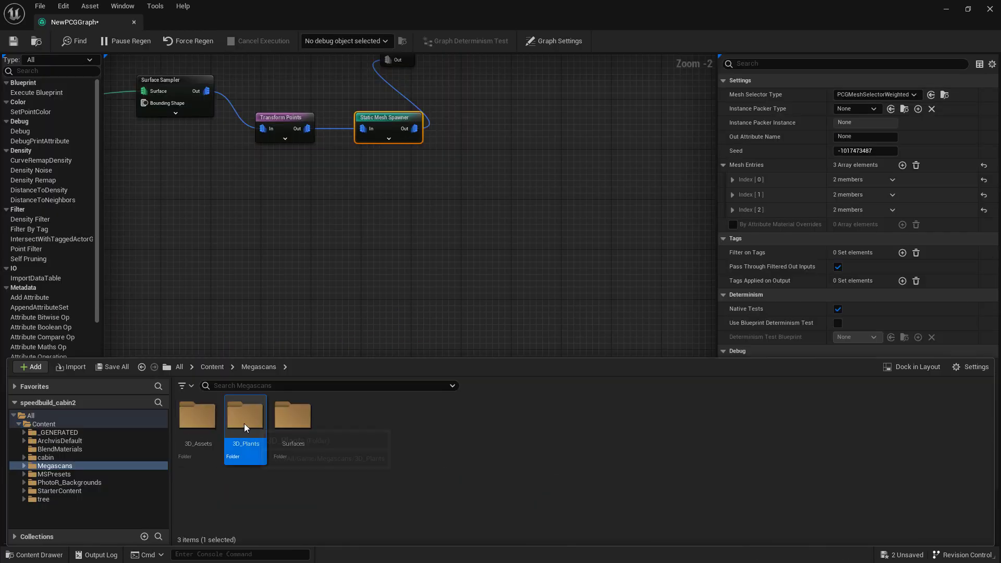
double_click(245, 414)
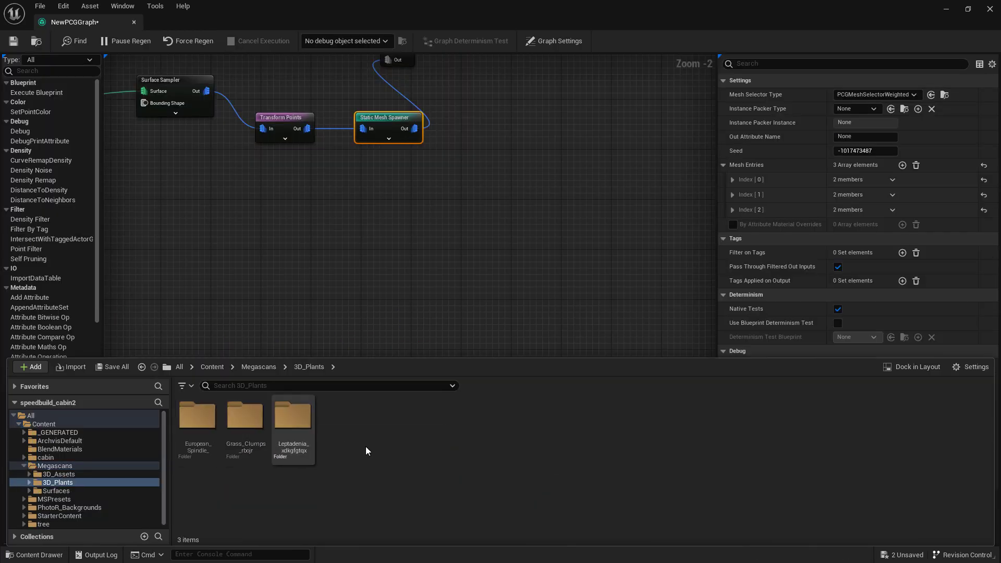
left_click(733, 180)
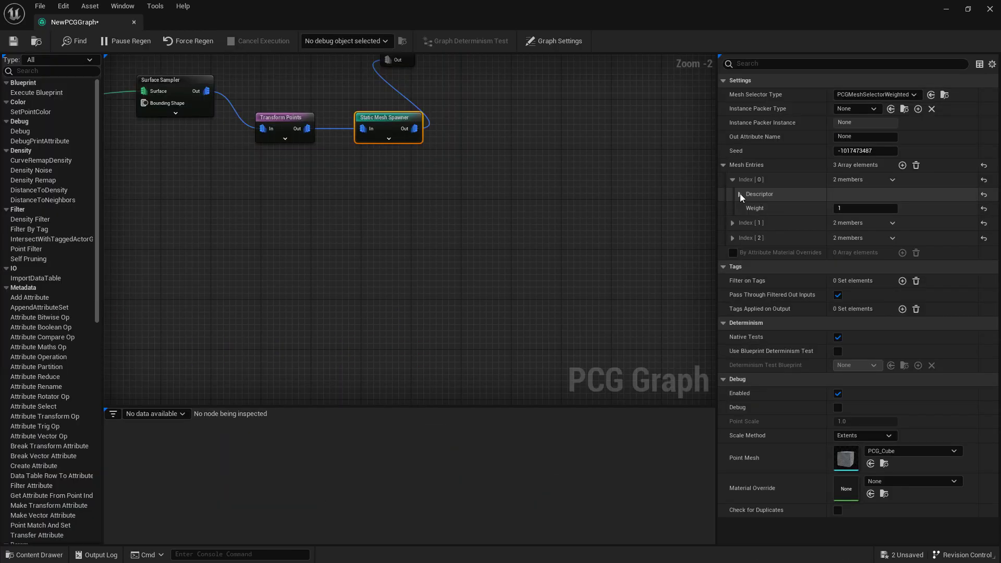
left_click(740, 194)
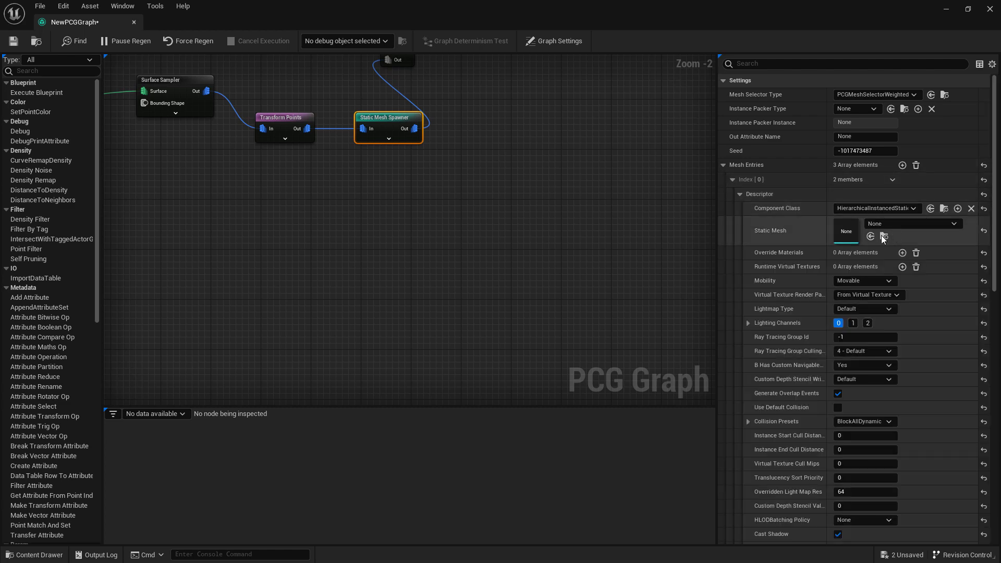
key("ctrl+Tab")
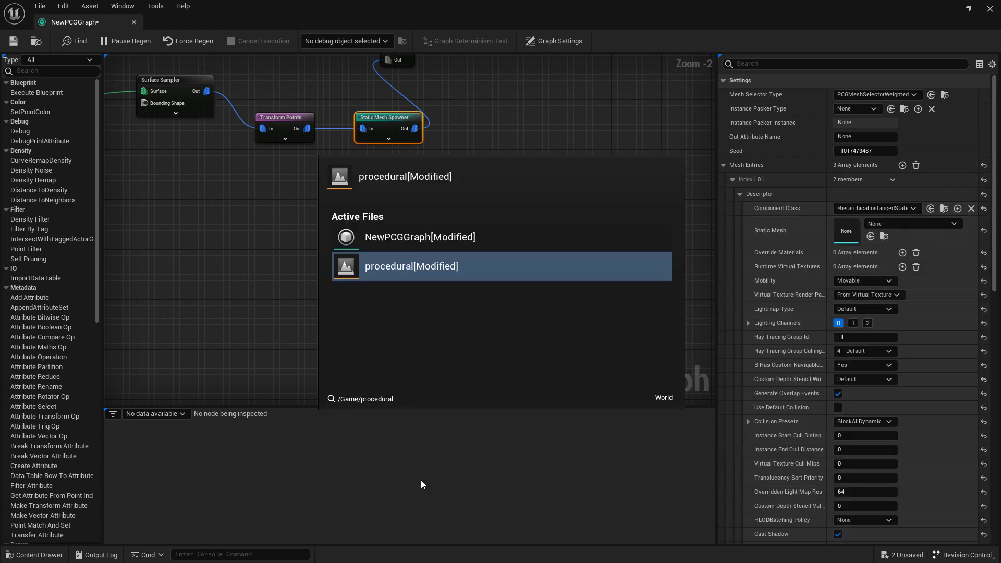
left_click(25, 559)
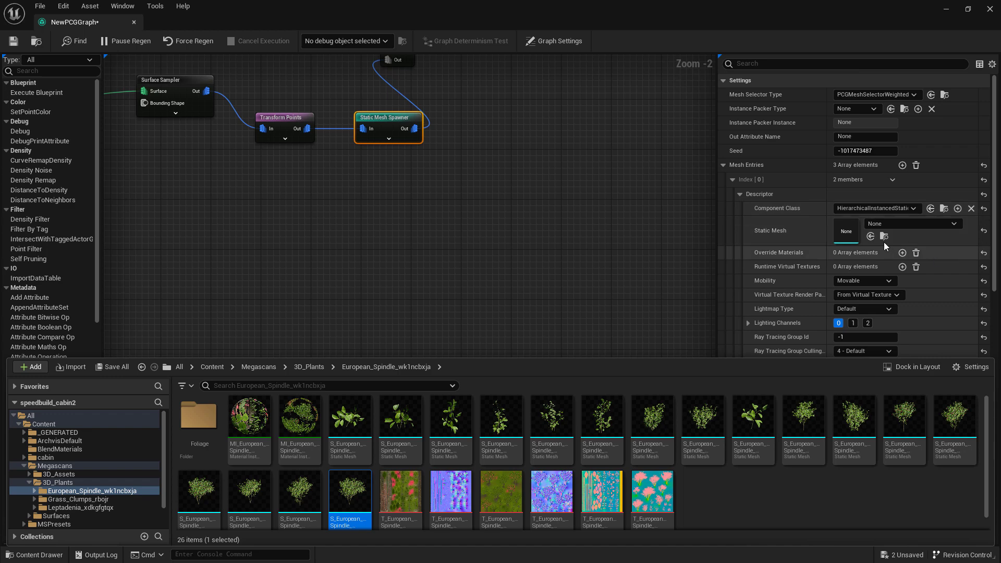
left_click(872, 237)
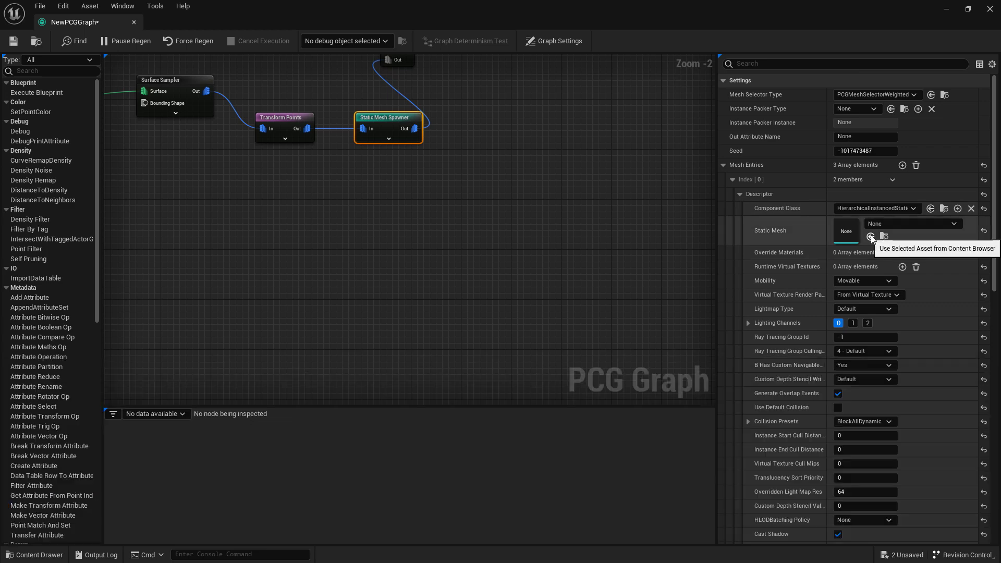
left_click(741, 194)
Step: Assign a smaller European Spindle mesh from the same folder as the static mesh of mesh entry Index 1
left_click(732, 223)
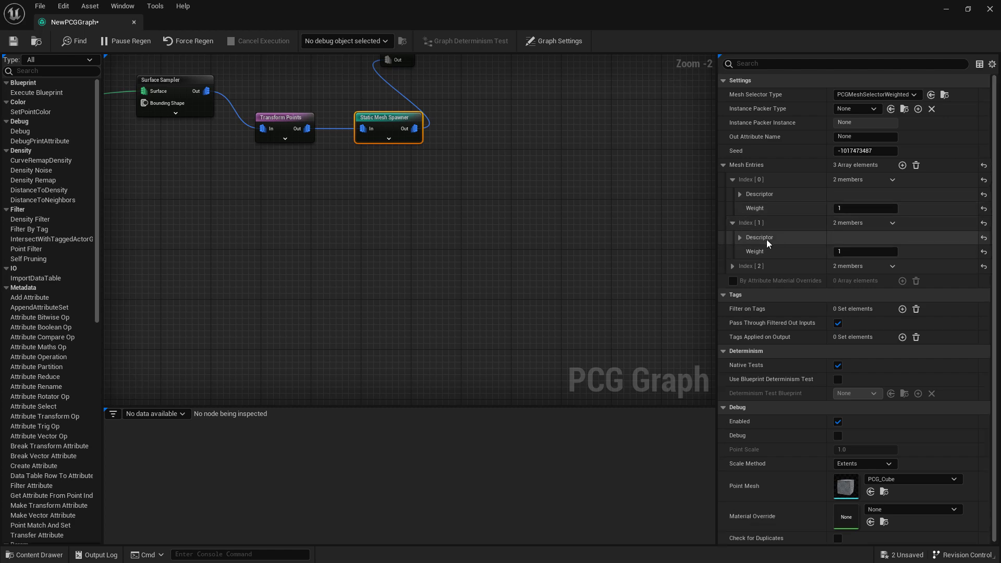
left_click(740, 237)
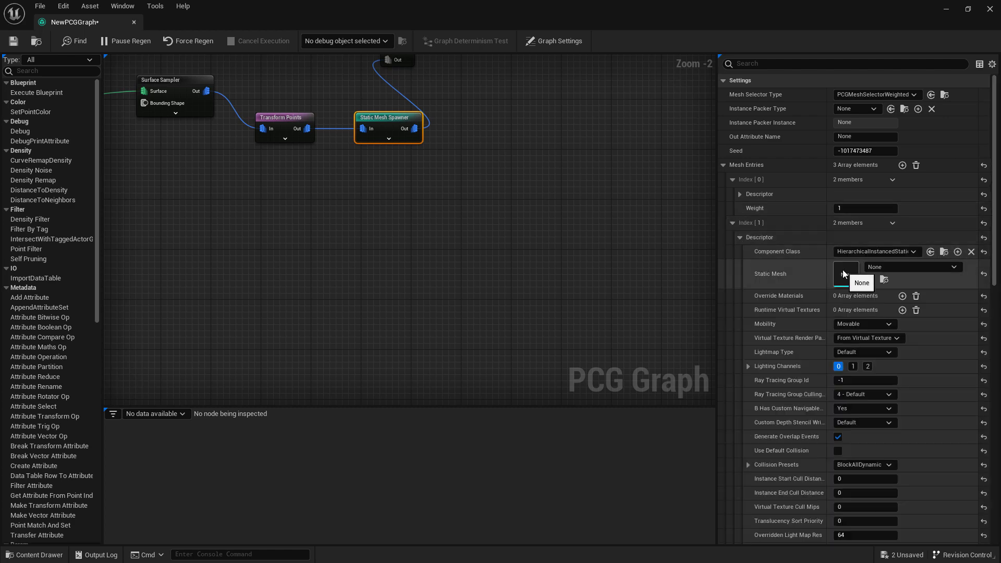
left_click(870, 280)
left_click(741, 237)
Step: Assign the S_Tundra_Stone_vivrbfeaw mesh from Megascans 3D_Assets as the static mesh of mesh entry Index 2
left_click(733, 266)
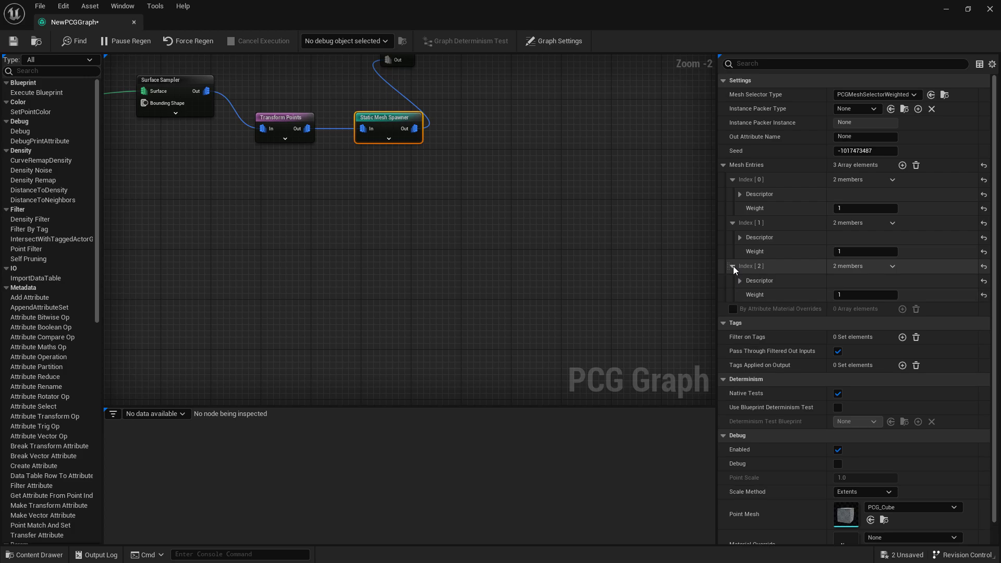
left_click(740, 281)
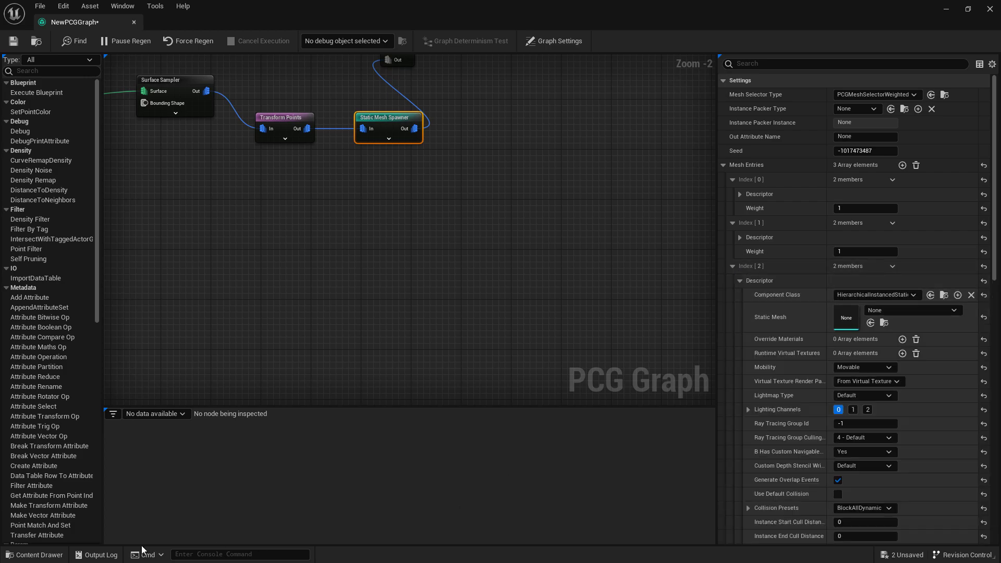
left_click(34, 555)
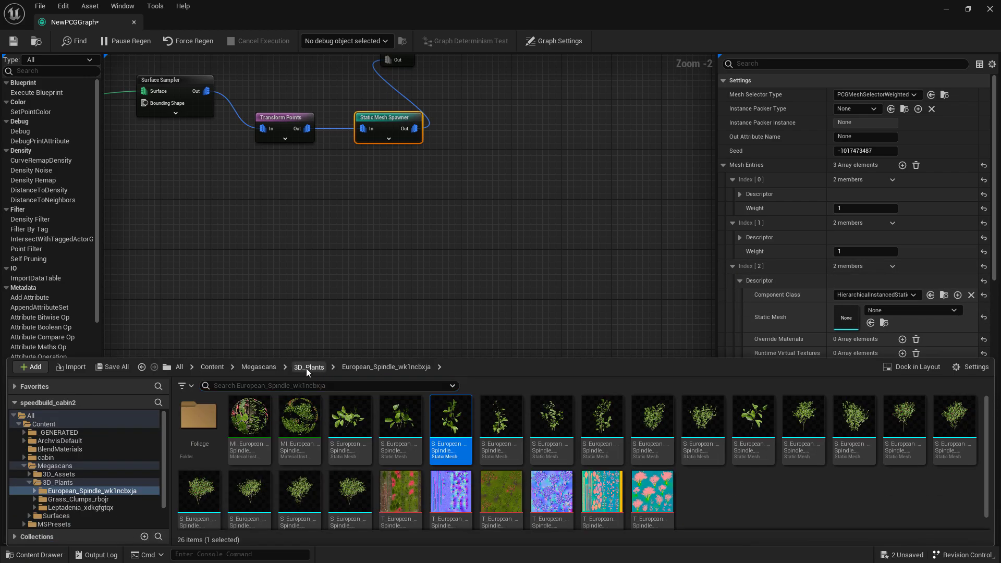
left_click(306, 368)
left_click(266, 369)
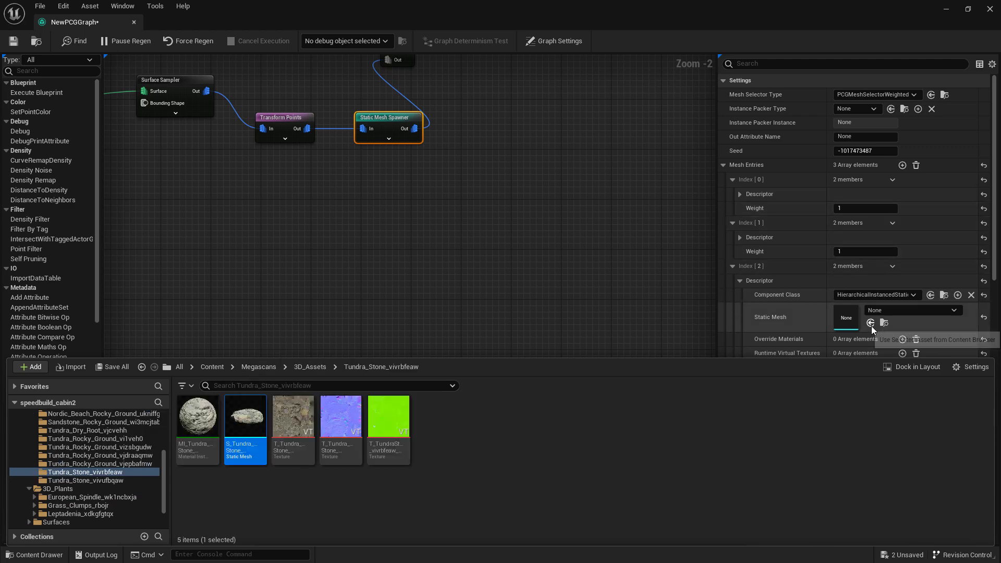
left_click(871, 323)
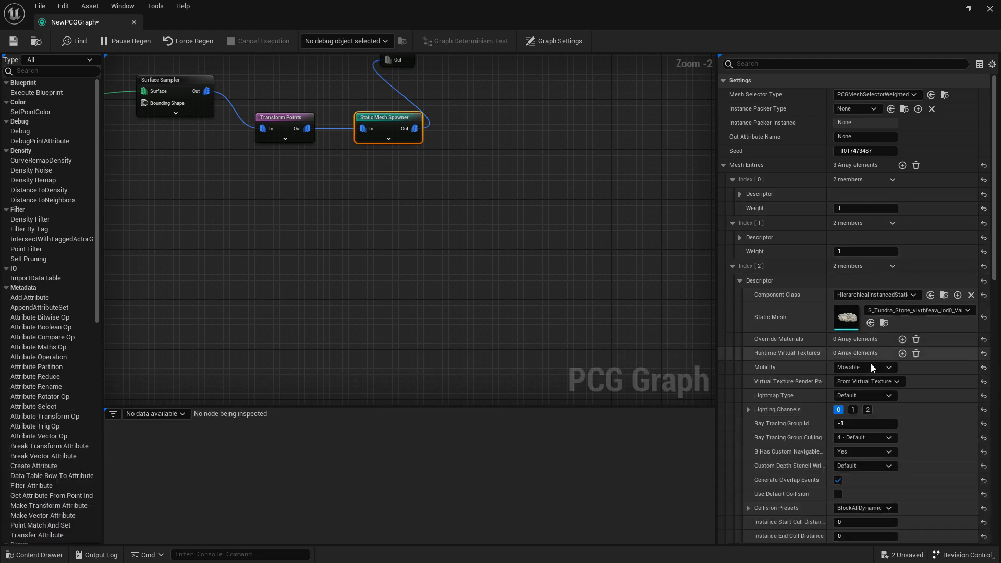
left_click(733, 267)
Step: Save the PCG graph and float its editor over the level so the spawned plants and stones can be seen
right_click_drag(216, 117, 229, 228)
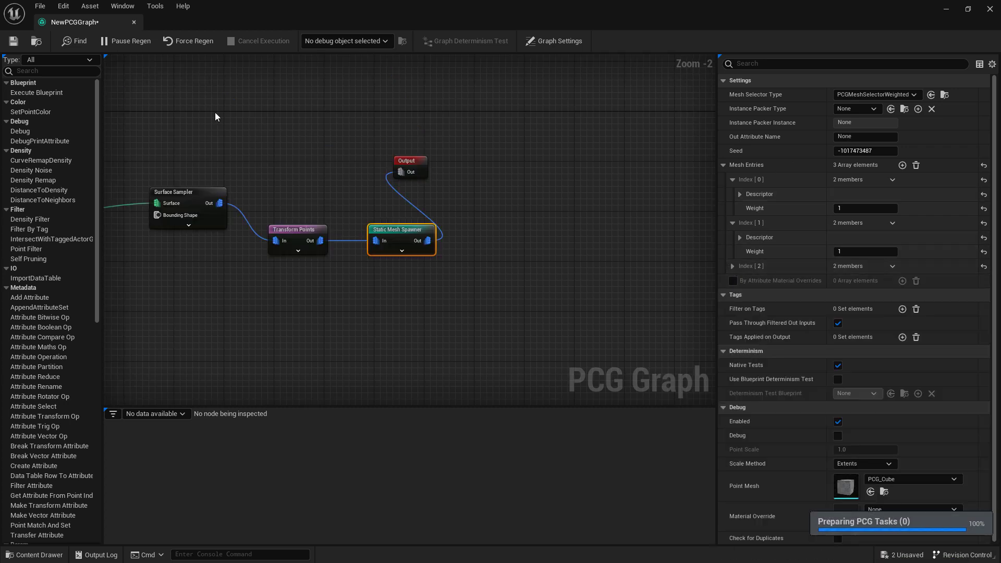
left_click(14, 46)
double_click(211, 22)
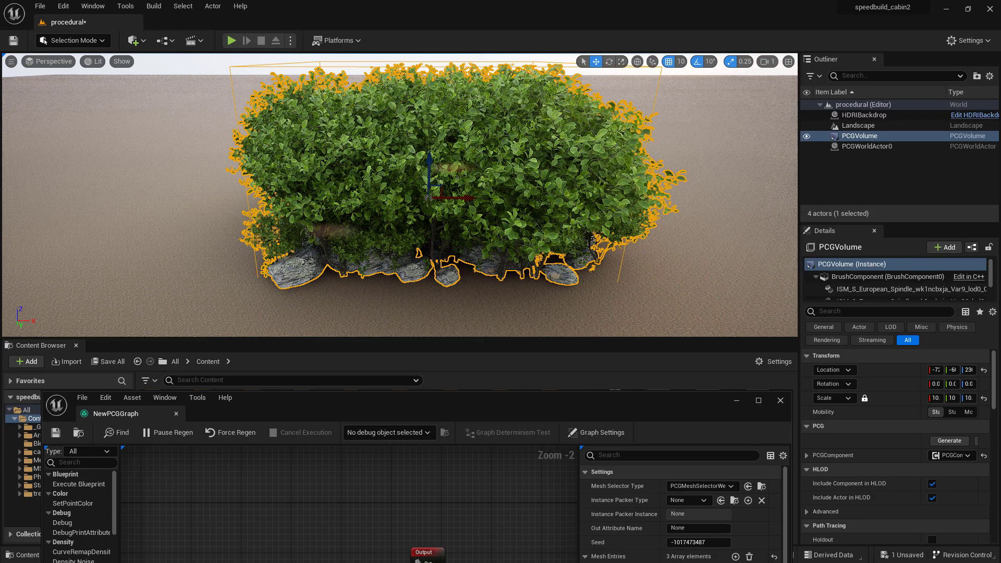
right_click_drag(396, 208, 407, 242)
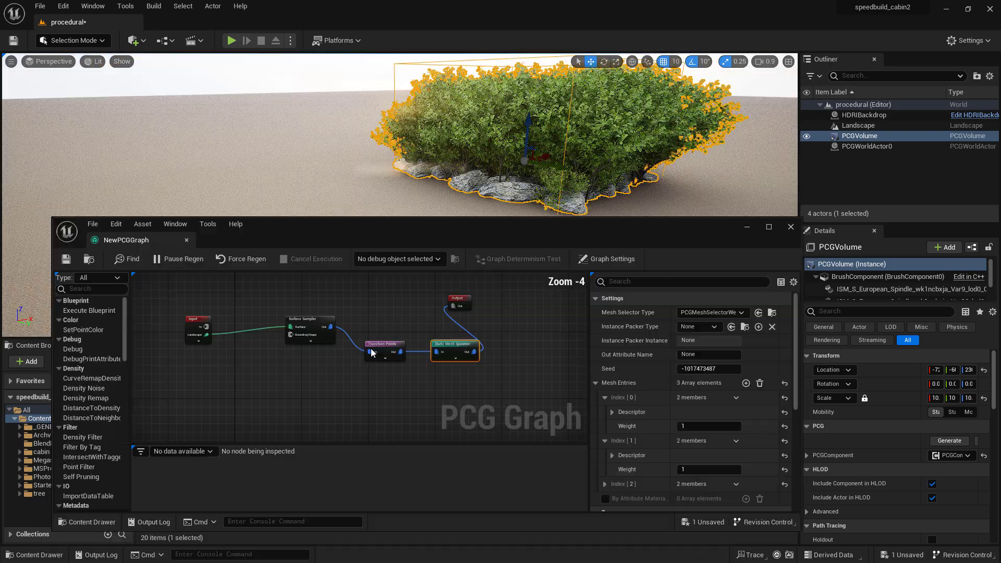
Step: Set the Transform Points node's Rotation Max Z to 259.342 and its Scale Max to 1.2 on all axes
scroll(371, 353, "up", 2)
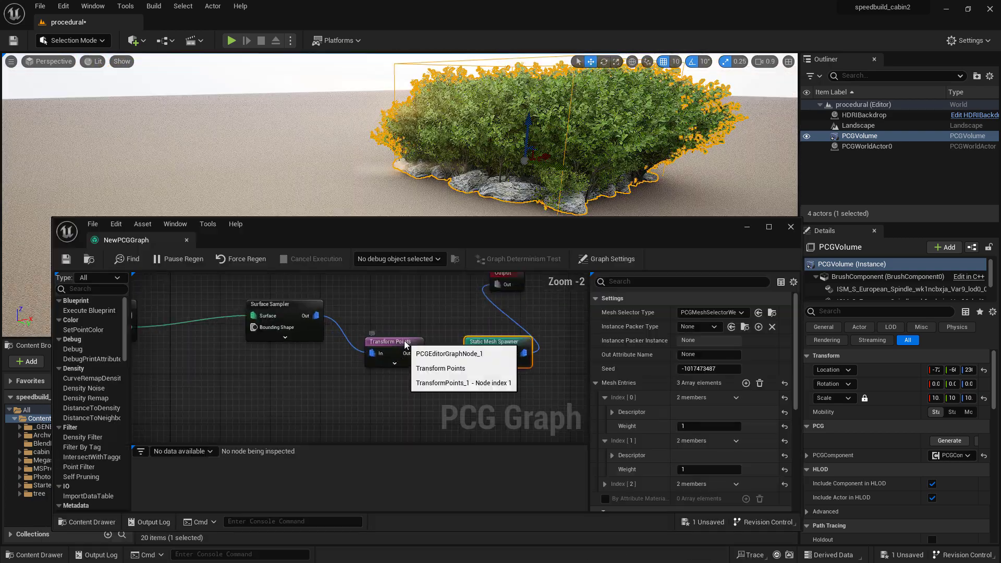
left_click(392, 343)
left_click_drag(759, 396, 767, 396)
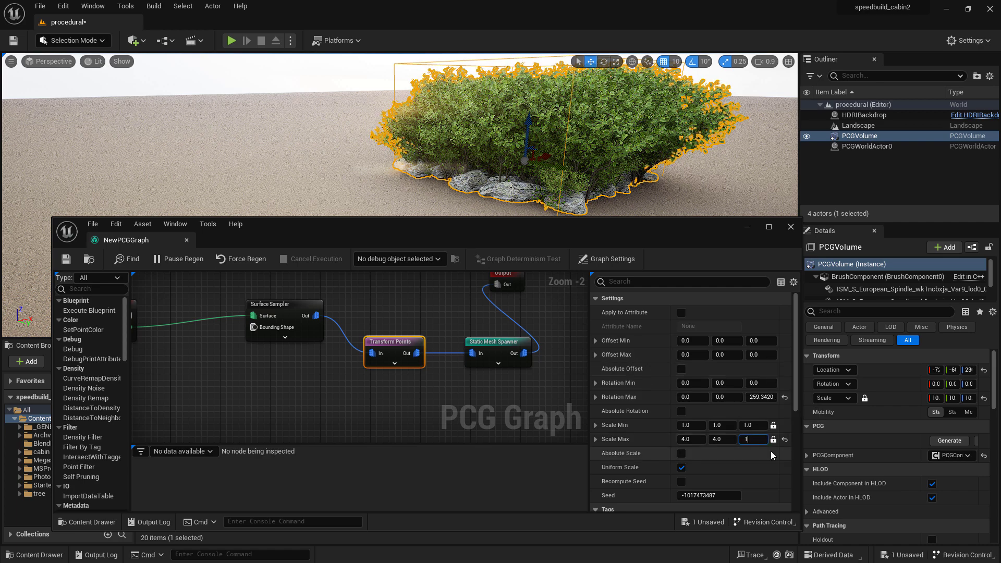
key("Return")
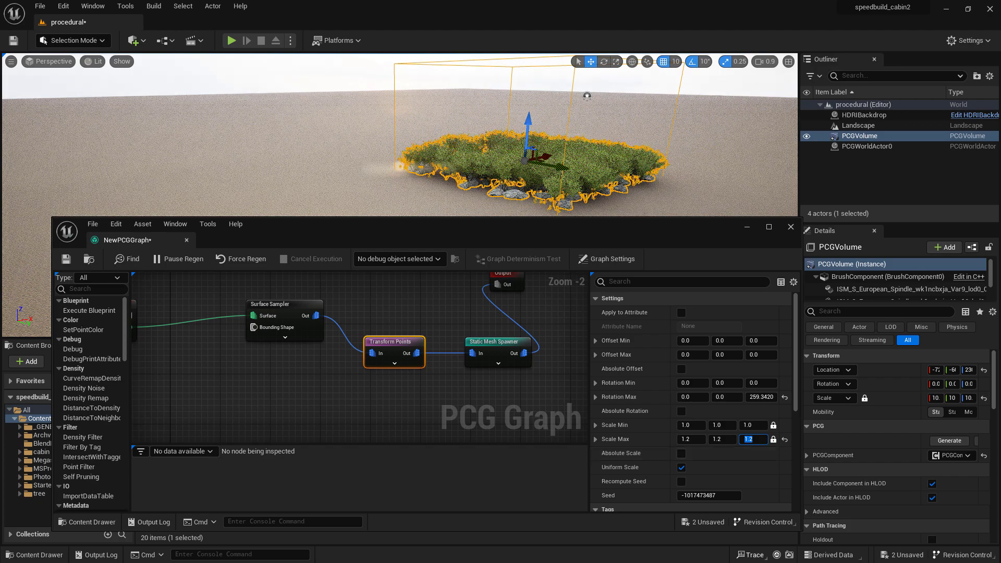
Step: Set the Surface Sampler's Points Per Squared Meter to 0.2
key("w")
right_click_drag(566, 115, 592, 117)
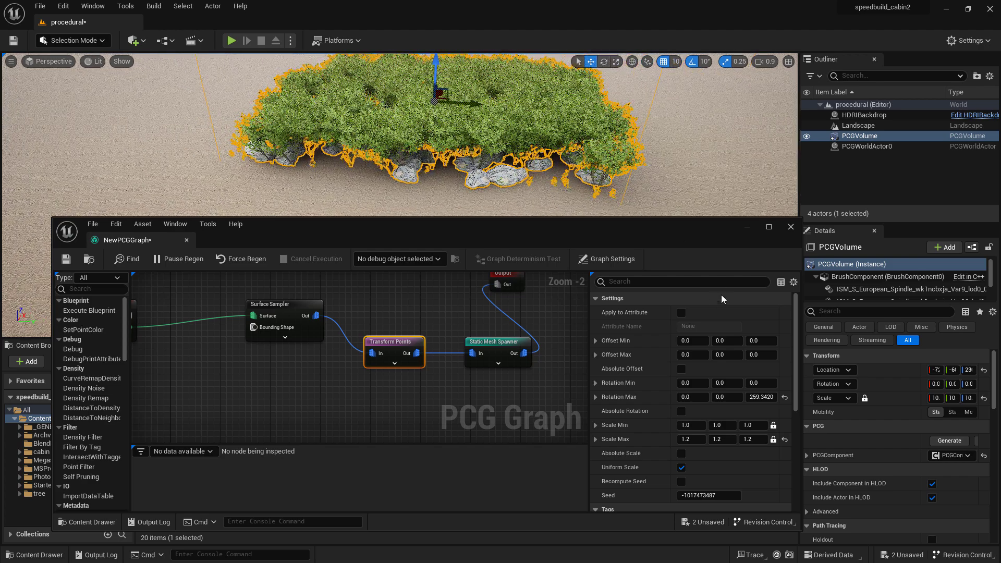
right_click_drag(283, 386, 423, 384)
left_click(437, 302)
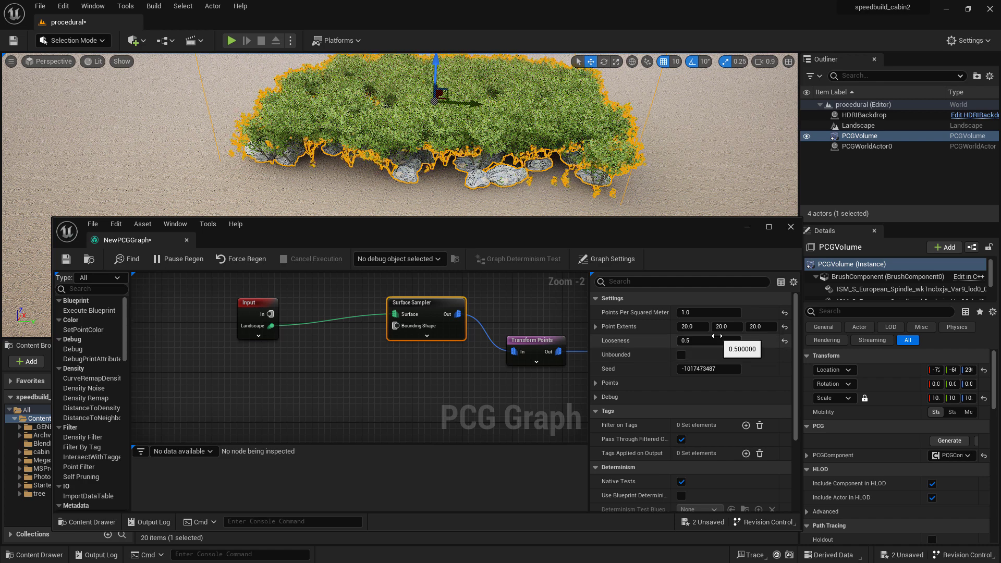
left_click(697, 313)
type("0.2")
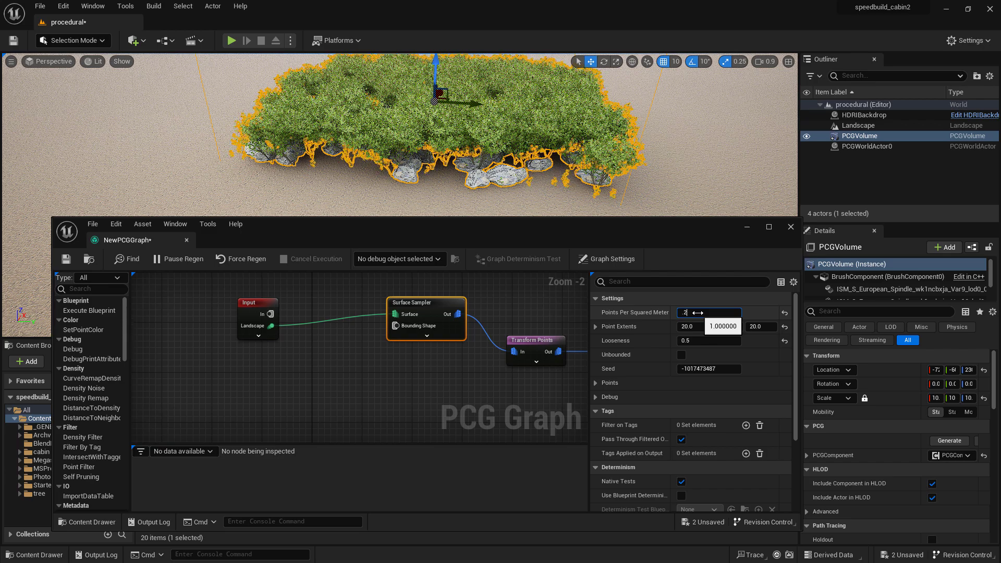
key("Return")
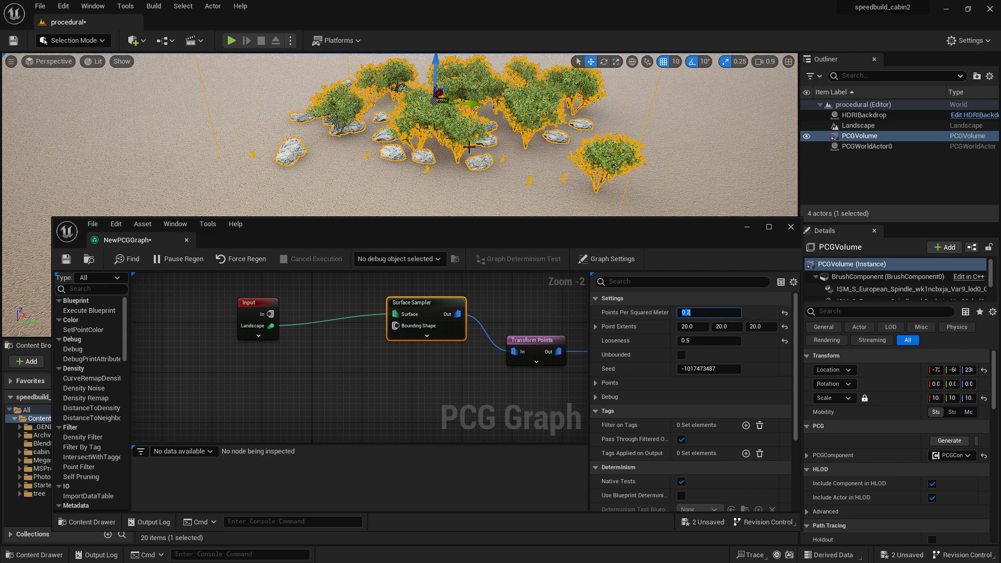
Step: Examine the scattered bushes and stones inside the PCG volume from several angles and distances
scroll(469, 147, "up", 6)
right_click_drag(470, 147, 632, 156)
left_click(632, 125)
scroll(578, 143, "down", 5)
left_click_drag(577, 143, 478, 120, "alt")
scroll(478, 120, "down", 3)
left_click(550, 88)
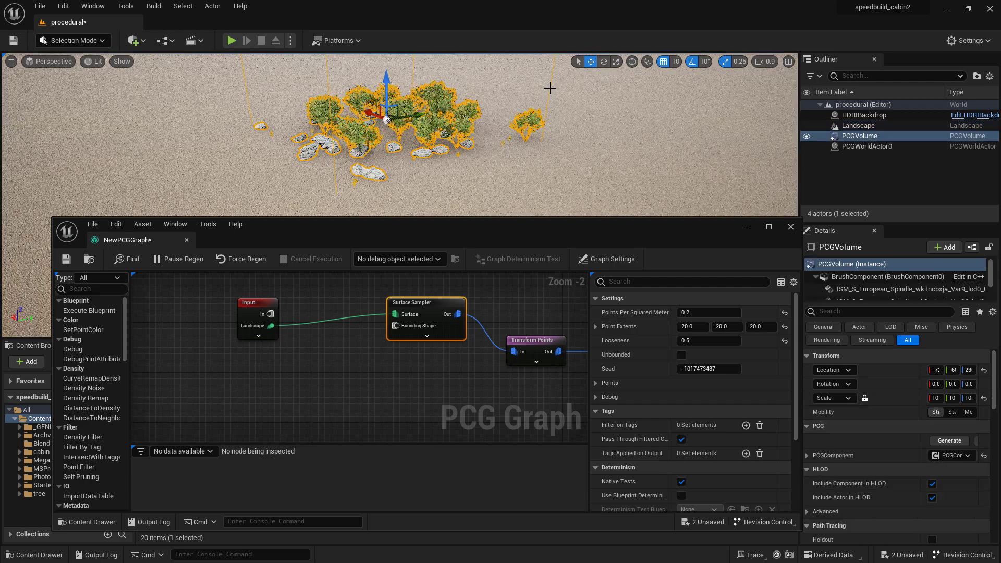
right_click_drag(620, 131, 609, 110)
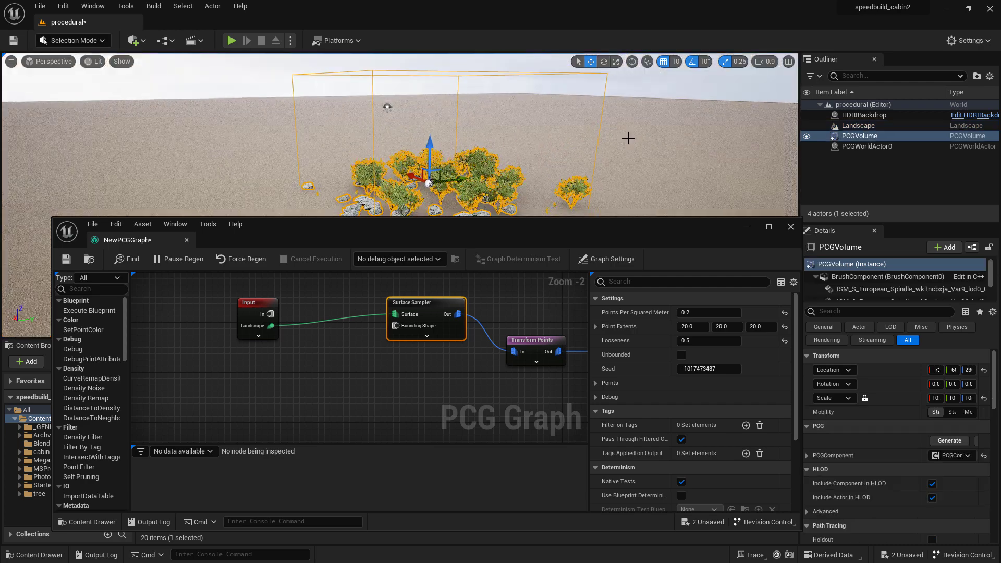
left_click(608, 130)
left_click(600, 126)
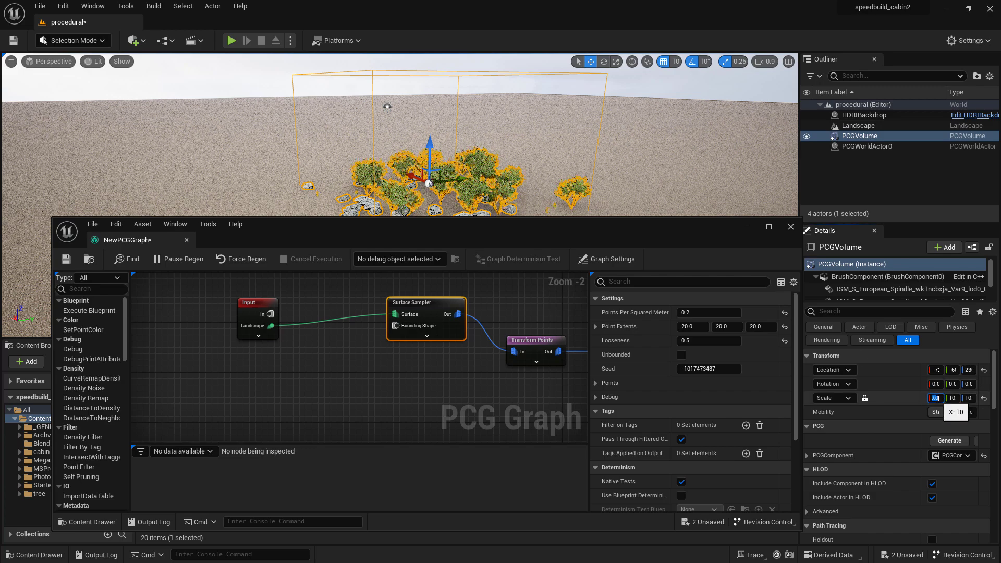
Step: Set the PCG volume's Scale to 30 on all axes and inspect the larger scatter of bushes and stones up close
type("30")
key("Return")
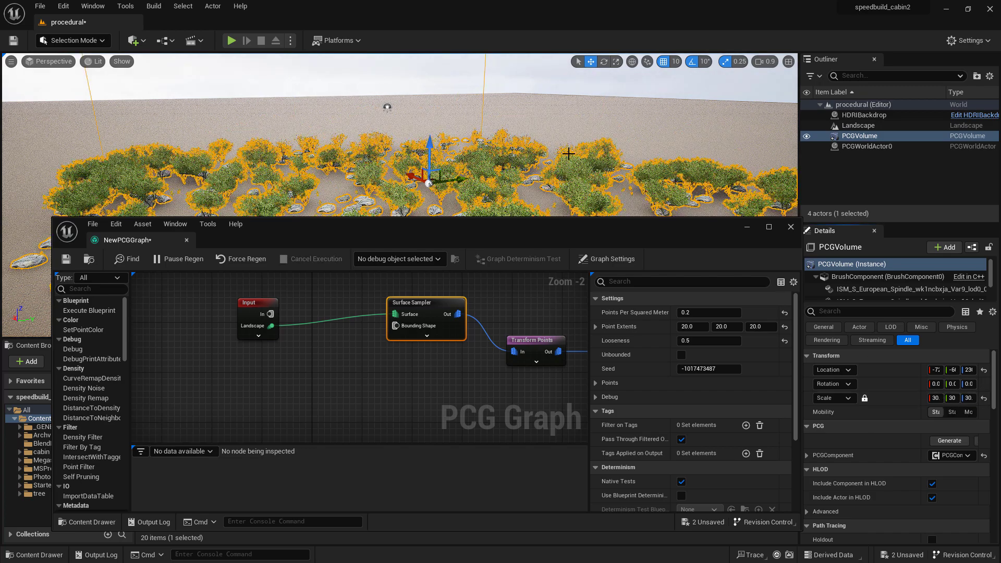
right_click_drag(567, 152, 603, 173)
key("w")
Step: Examine the settings and mesh entries of the existing Static Mesh Spawner node in the PCG graph
left_click(391, 390)
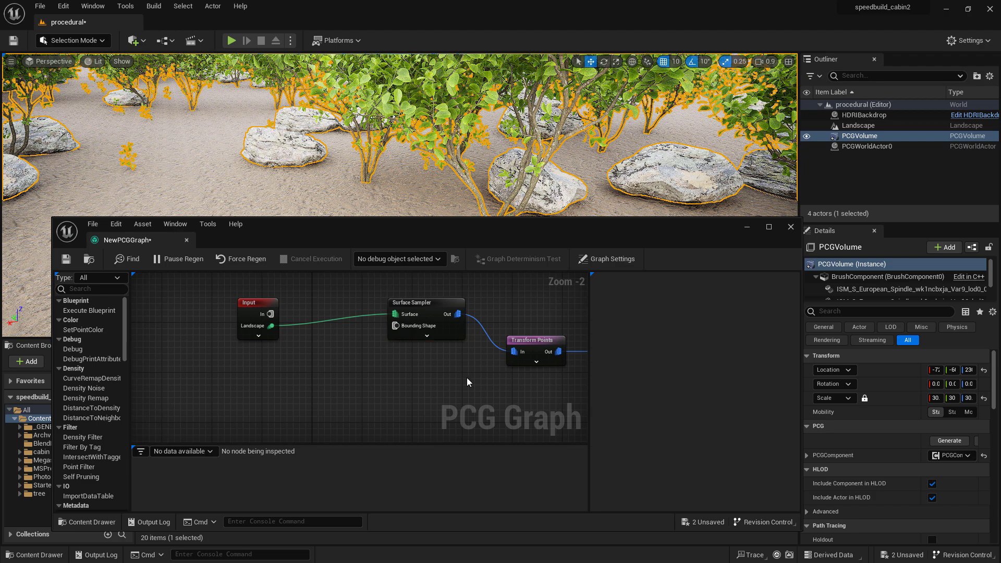
scroll(459, 344, "down", 5)
scroll(492, 313, "up", 2)
scroll(450, 379, "down", 2)
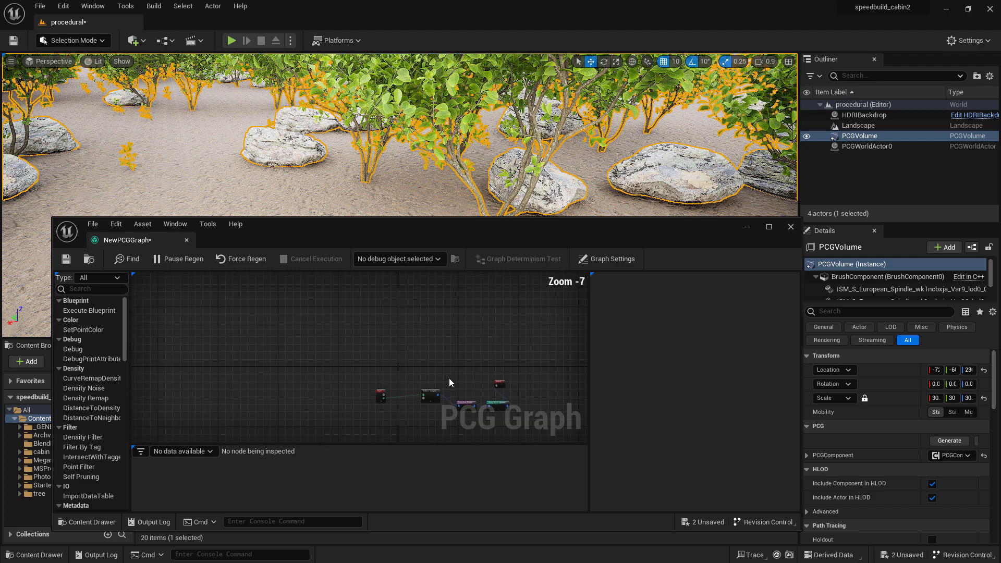
left_click_drag(517, 240, 471, 161)
scroll(418, 328, "up", 6)
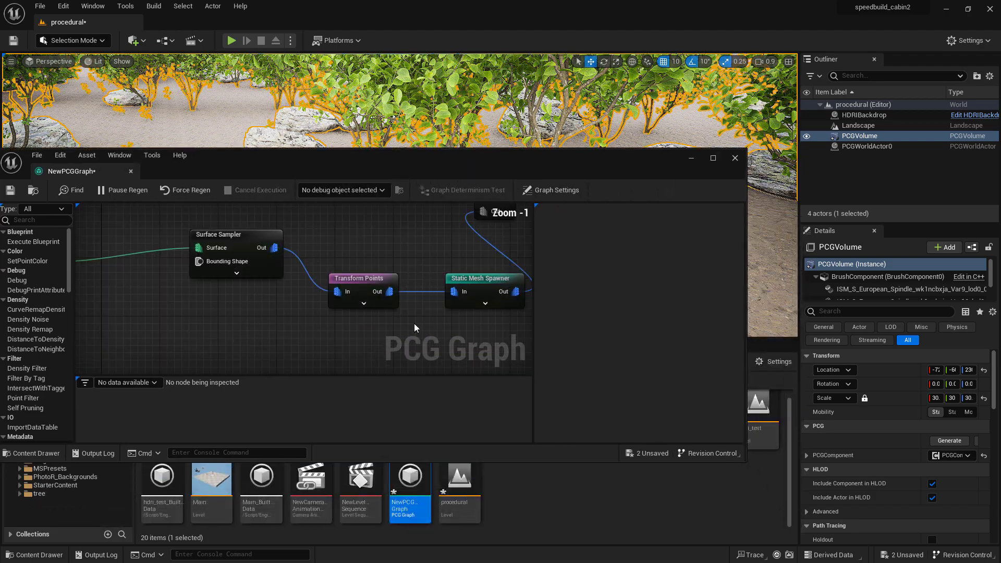
left_click(482, 284)
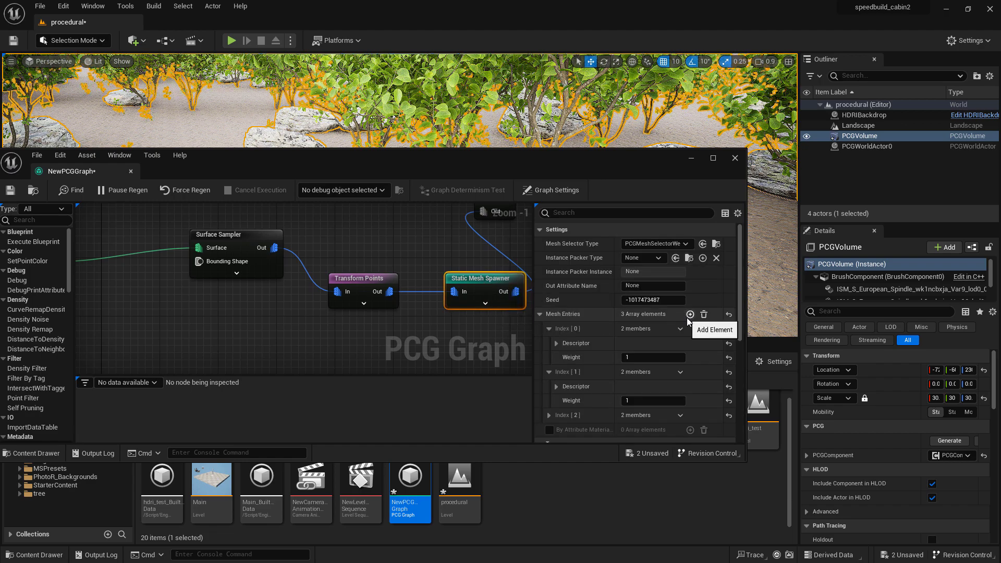
left_click(542, 230)
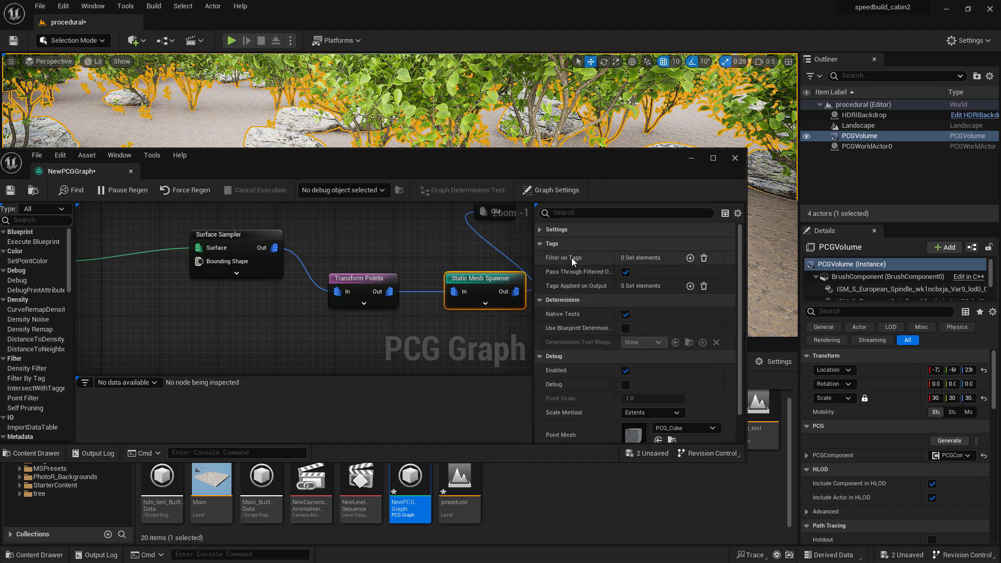
left_click(540, 357)
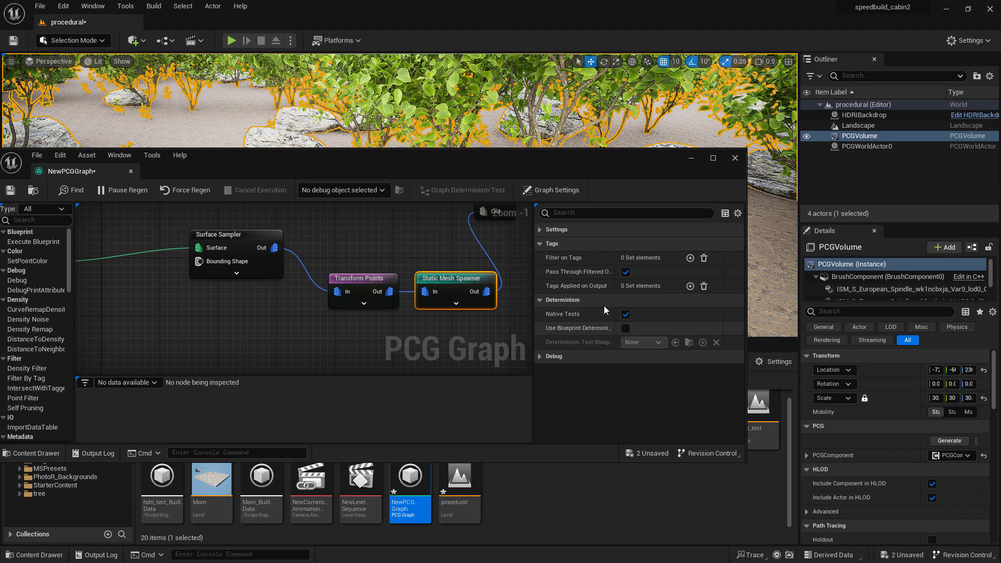
left_click(443, 279)
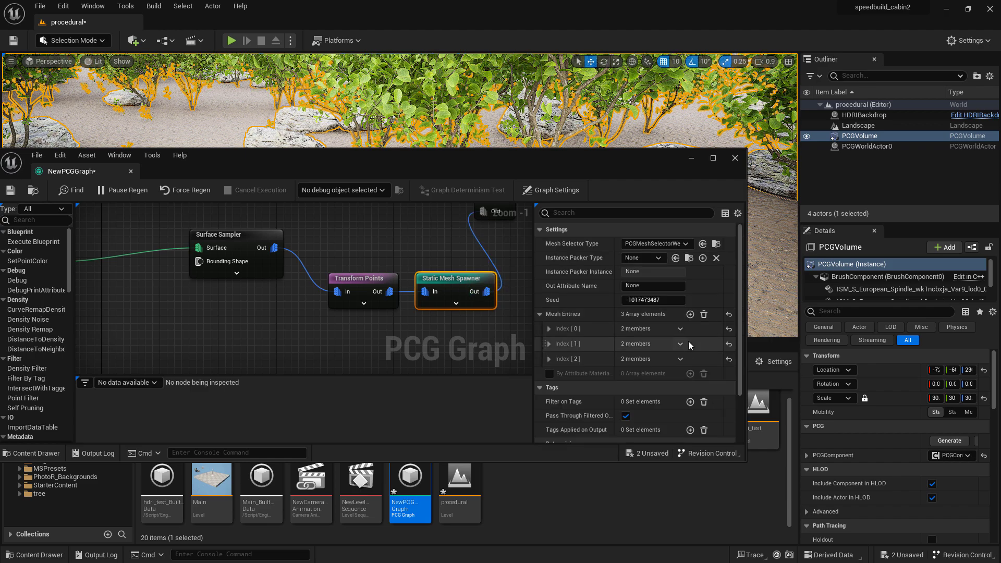
left_click(549, 328)
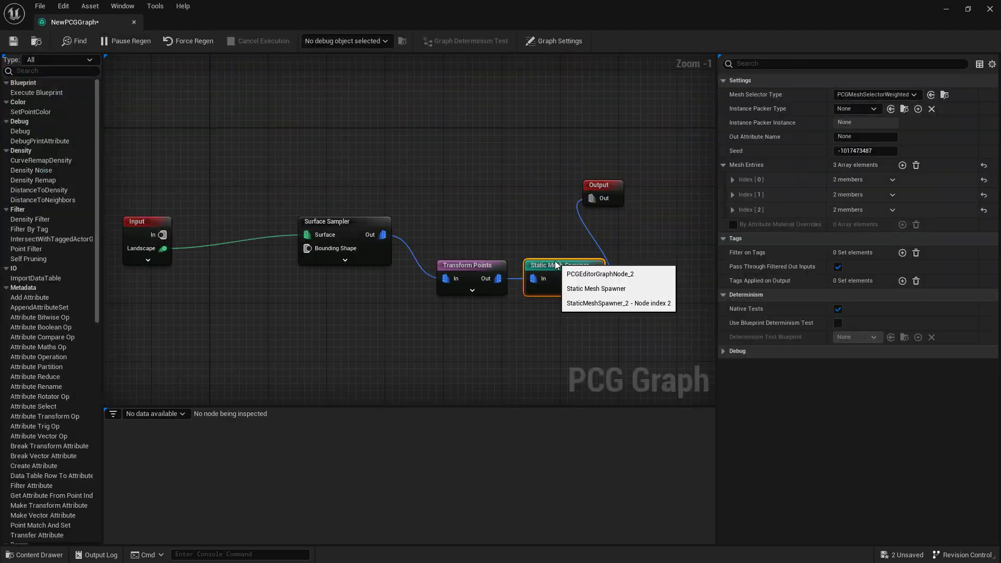
Step: Replace the Static Mesh Spawner's first mesh entry with another European Spindle variation and save the graph
left_click(732, 180)
key("ctrl+space")
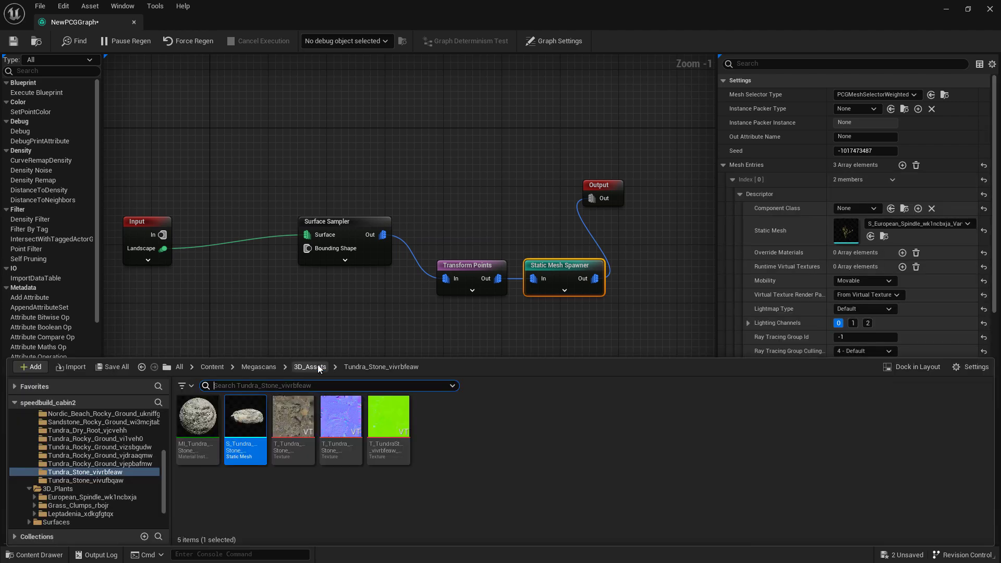
left_click(319, 368)
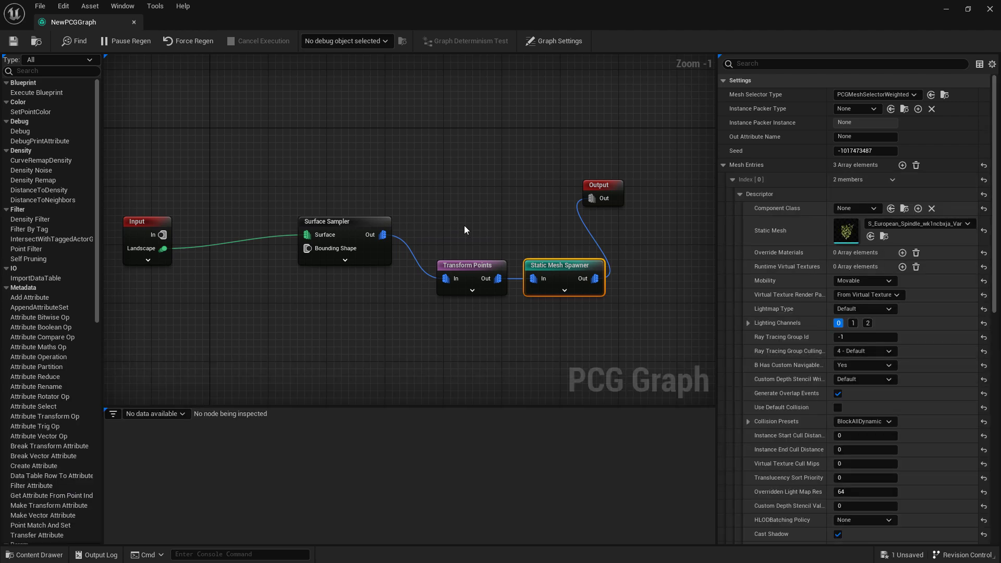
Step: Duplicate the Surface Sampler node, place the copy below the original, and connect the Input node's Landscape output to its Surface input
right_click_drag(466, 230, 520, 214)
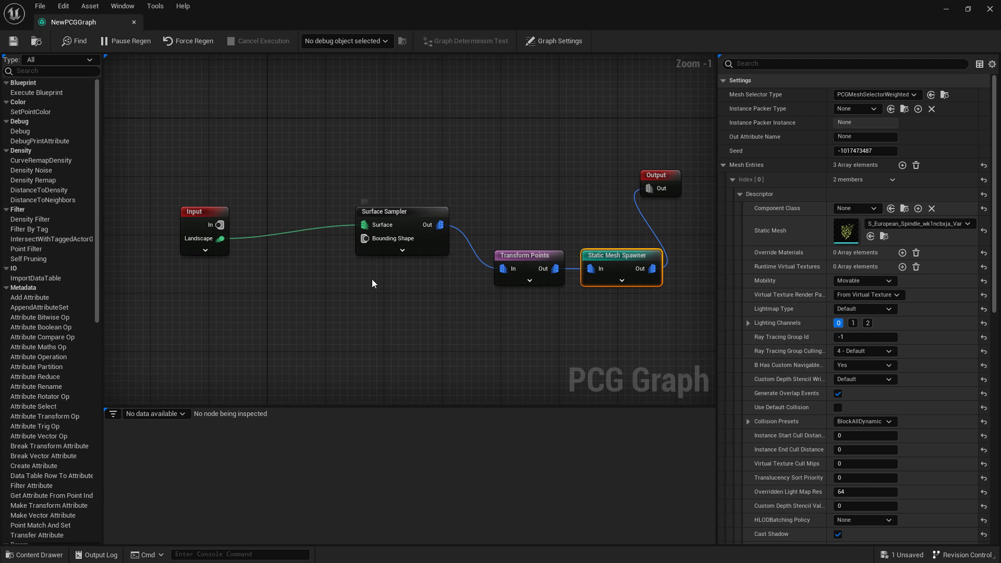
left_click_drag(407, 212, 377, 213)
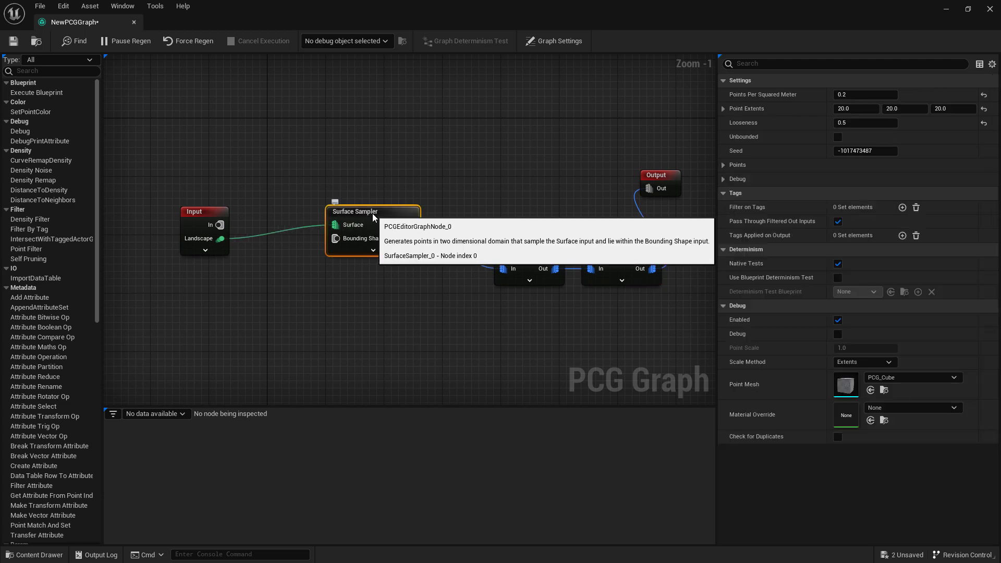
double_click(377, 212)
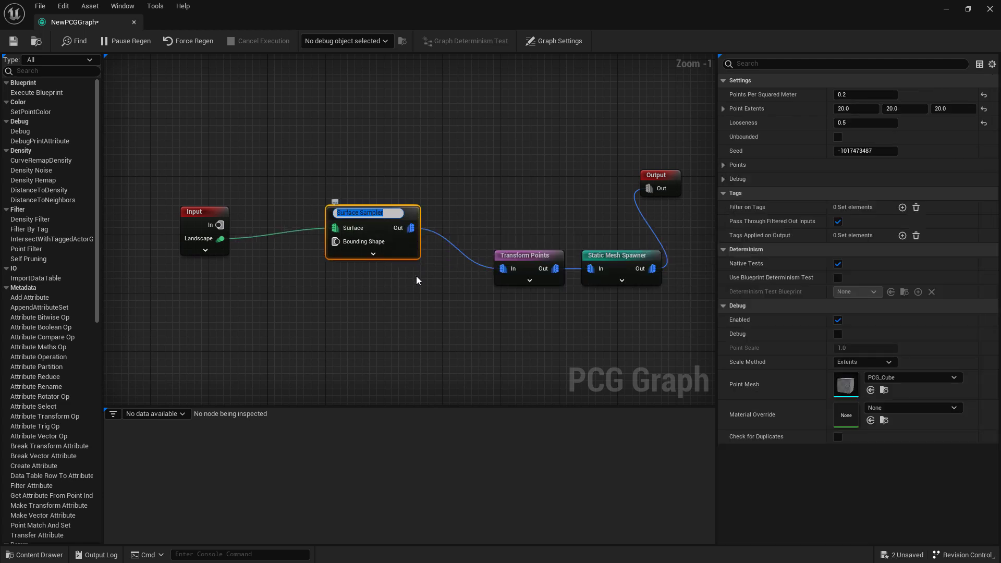
key("Return")
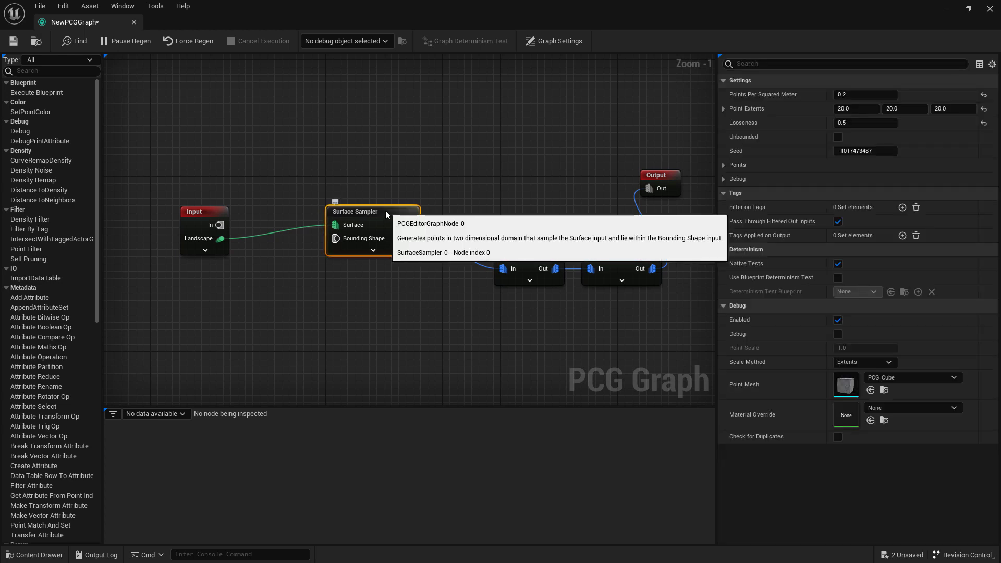
key("ctrl+d")
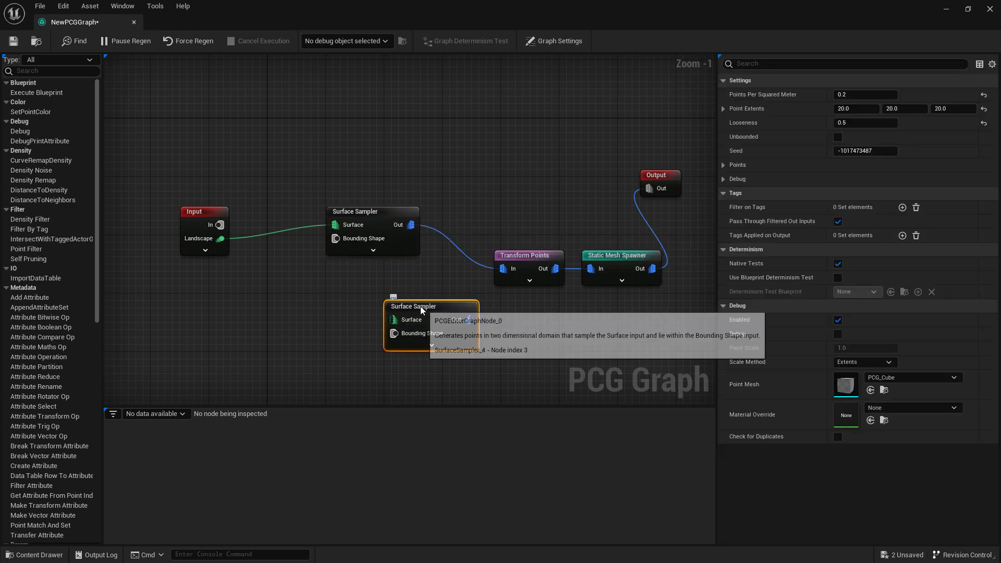
left_click_drag(357, 319, 364, 319)
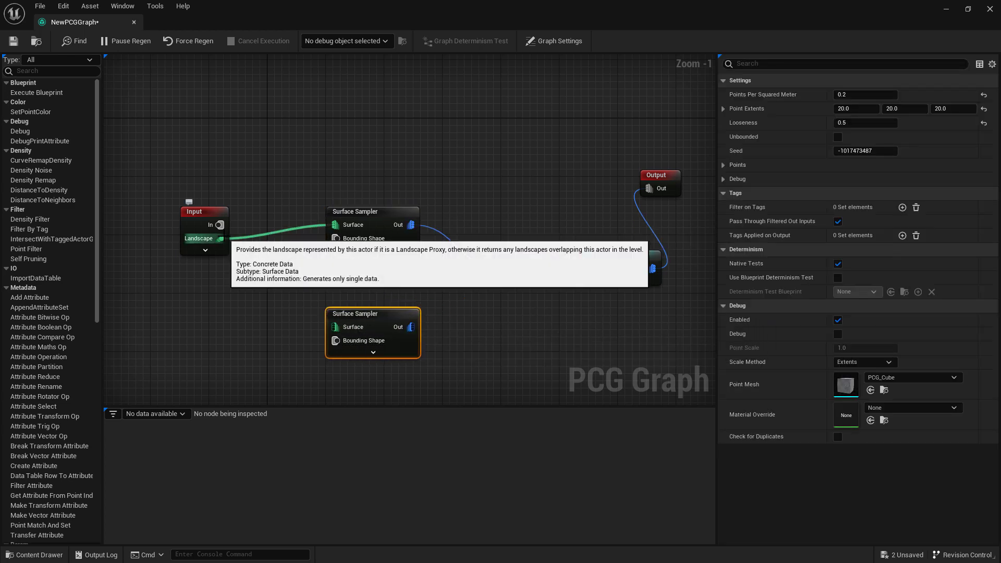
left_click_drag(220, 239, 336, 333)
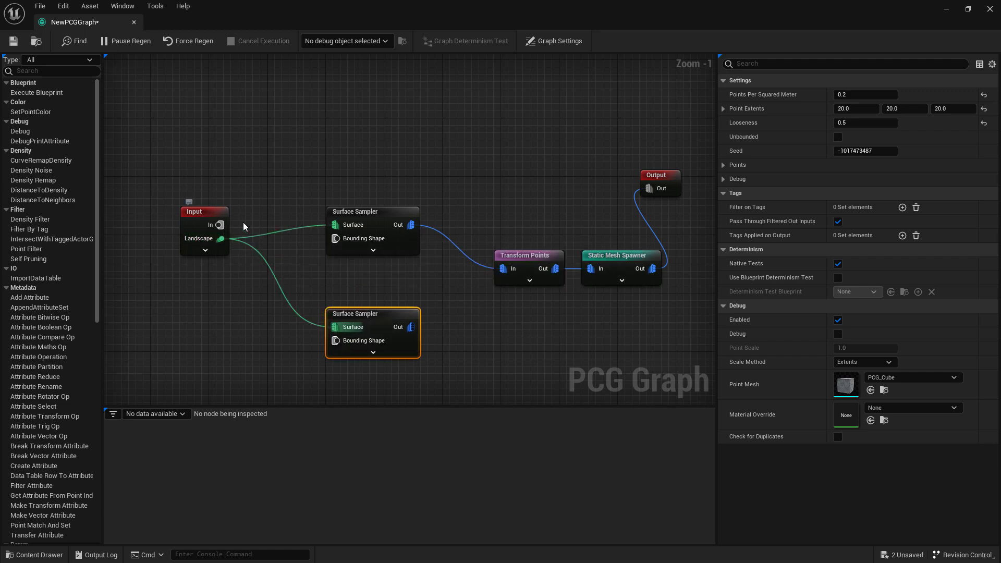
Step: Duplicate the Transform Points node and connect the second Surface Sampler's output to the copy
right_click_drag(465, 327, 362, 304)
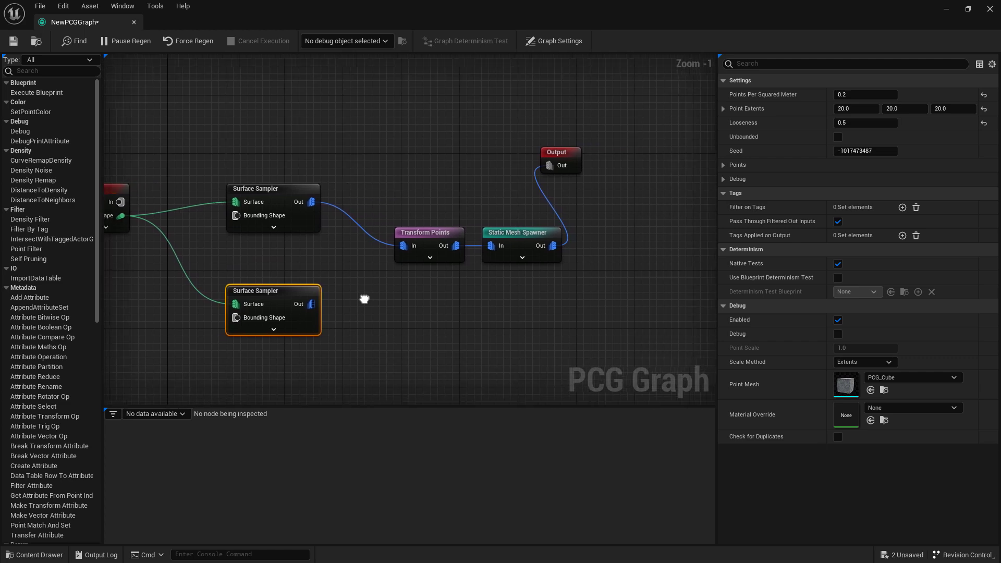
left_click(417, 238)
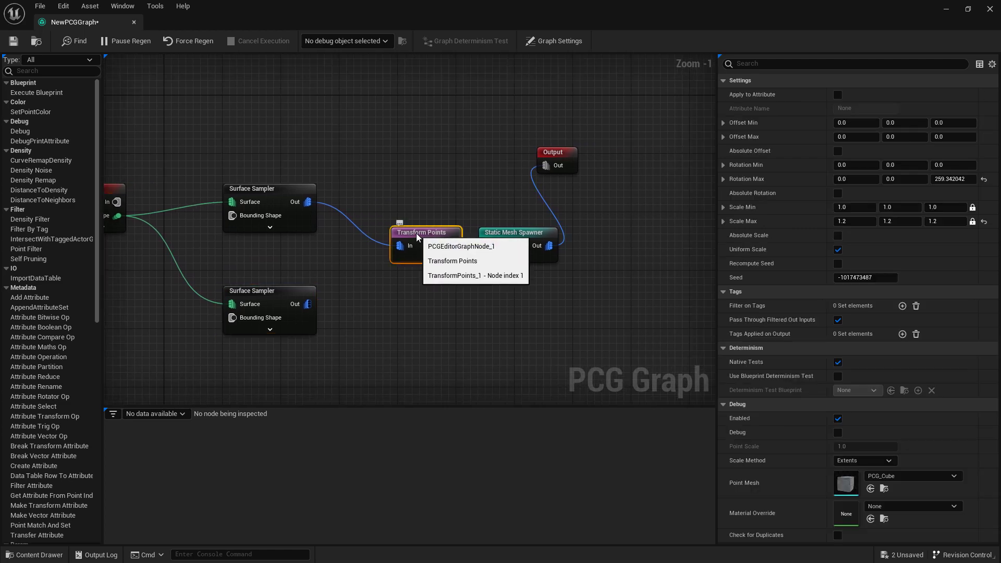
key("ctrl+d")
left_click_drag(312, 308, 373, 336)
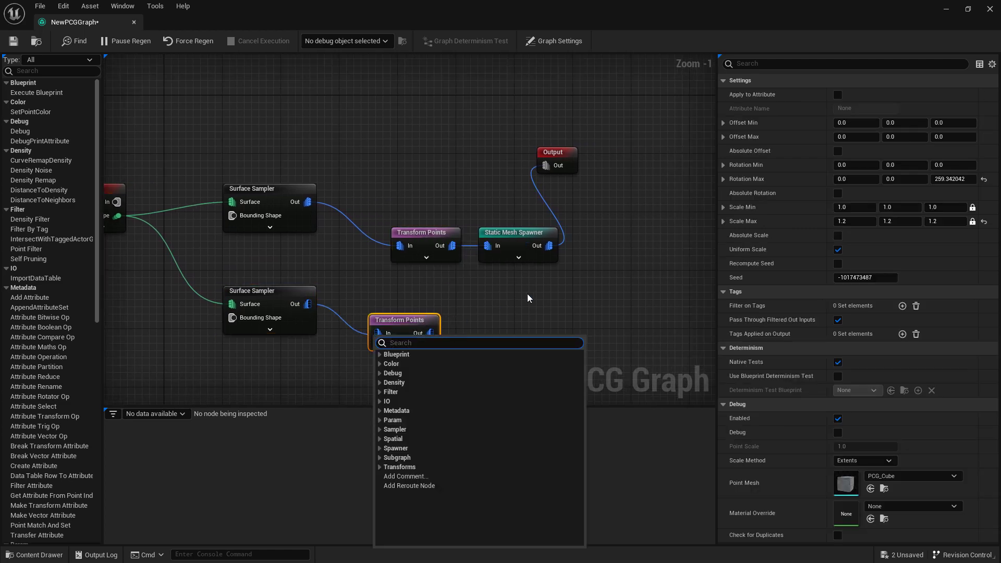
left_click(601, 313)
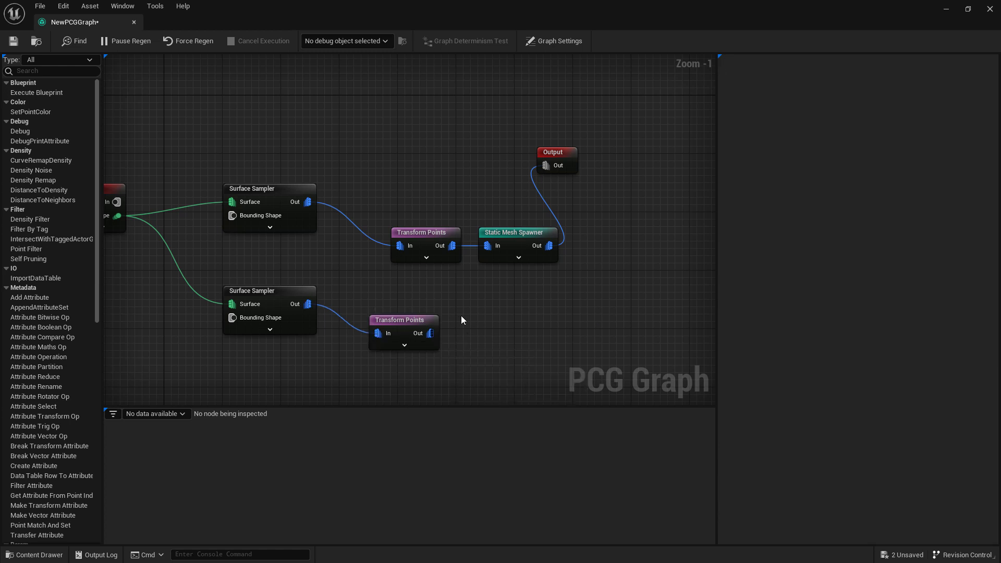
right_click_drag(461, 315, 484, 315)
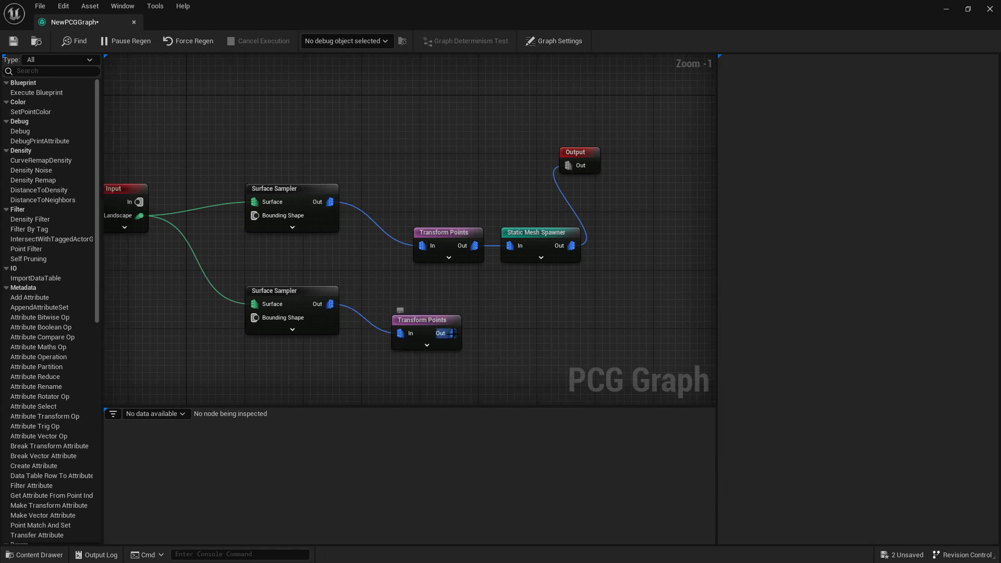
Step: Add a second Static Mesh Spawner node connected to the duplicated Transform Points node's output
left_click_drag(452, 334, 526, 330)
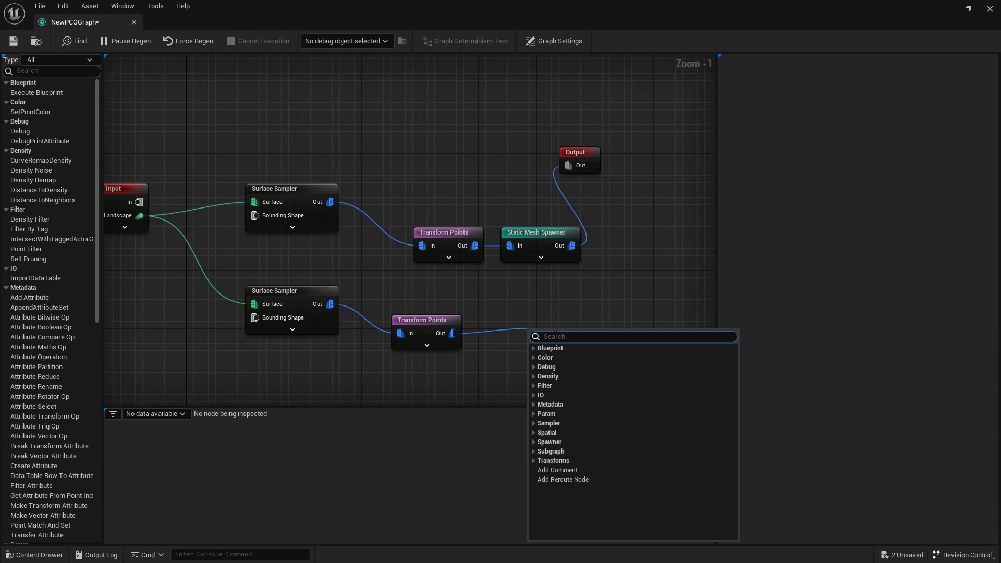
type("sta")
key("Return")
right_click_drag(585, 331, 543, 311)
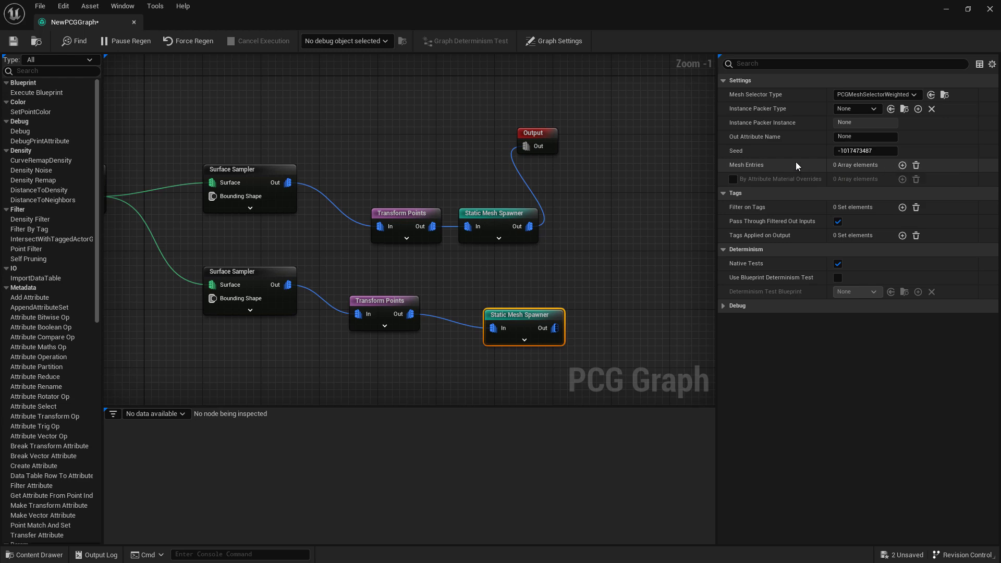
Step: Add one mesh entry with a small European Spindle plant to the new Static Mesh Spawner, and move the Output node farther from the spawners
left_click(903, 164)
key("ctrl+space")
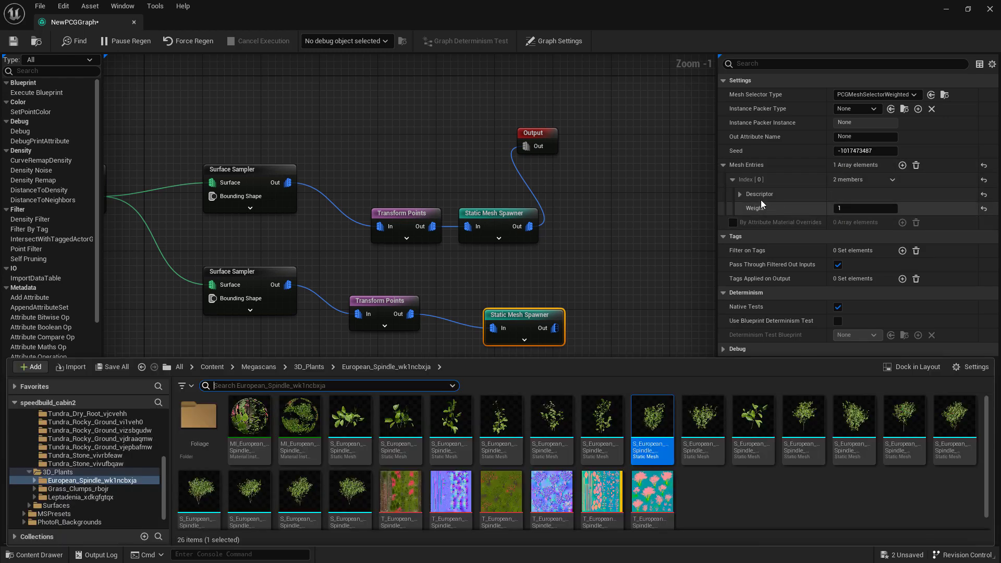
left_click(740, 194)
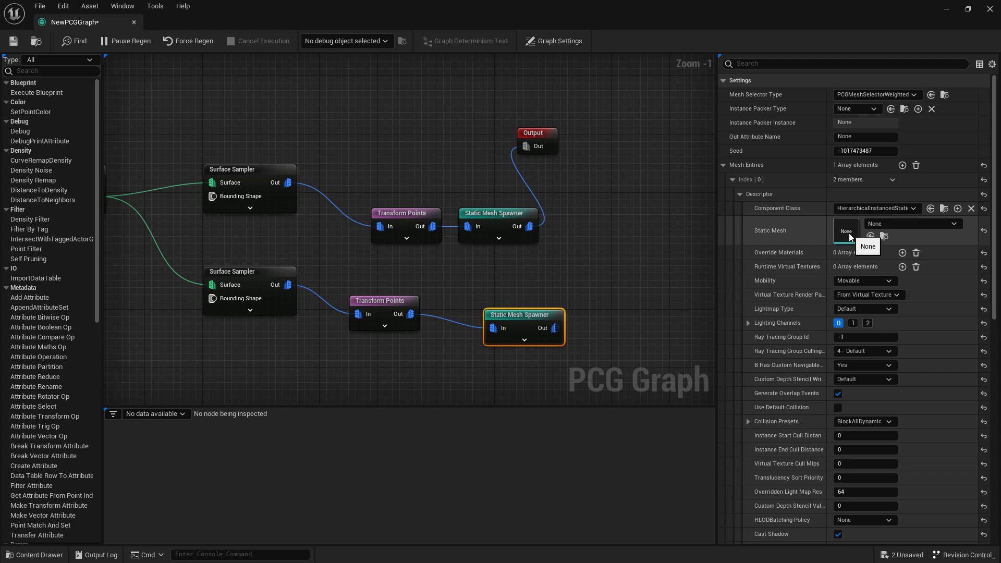
key("ctrl+space")
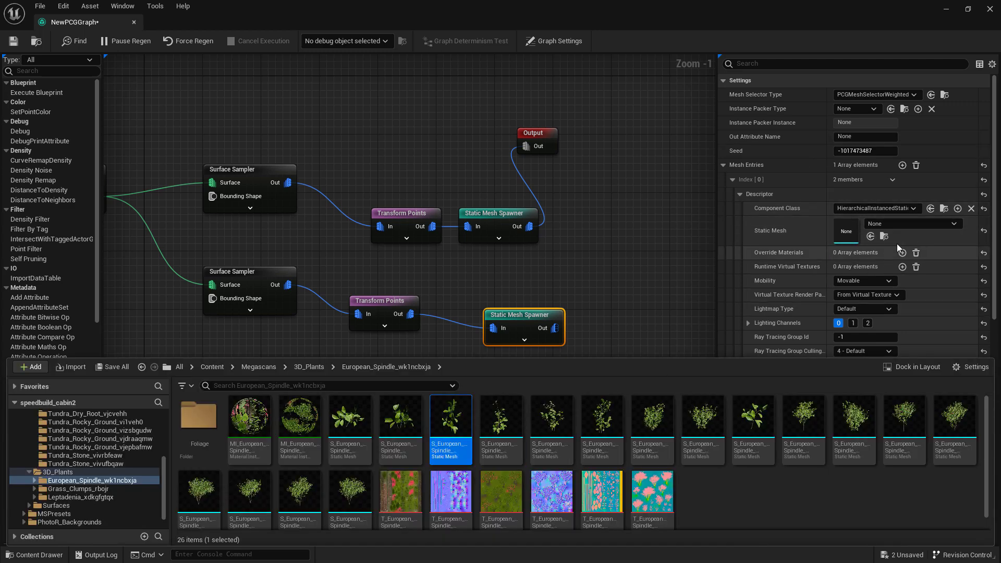
left_click(870, 239)
left_click_drag(543, 135, 630, 163)
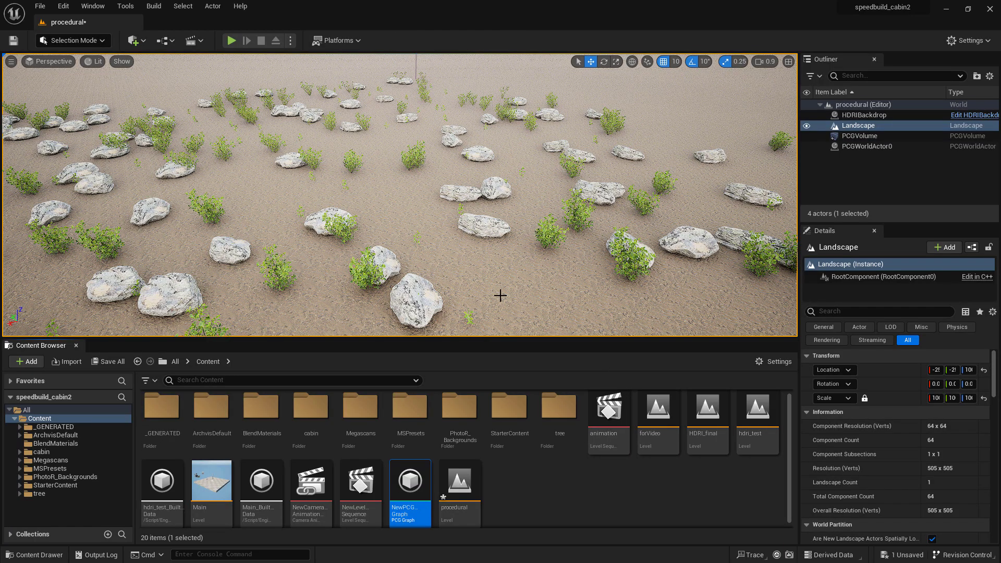
Step: Reopen NewPCGGraph and set the second Surface Sampler's Points Per Squared Meter to 2.0 and its Point Extents to 10 on all axes
double_click(412, 488)
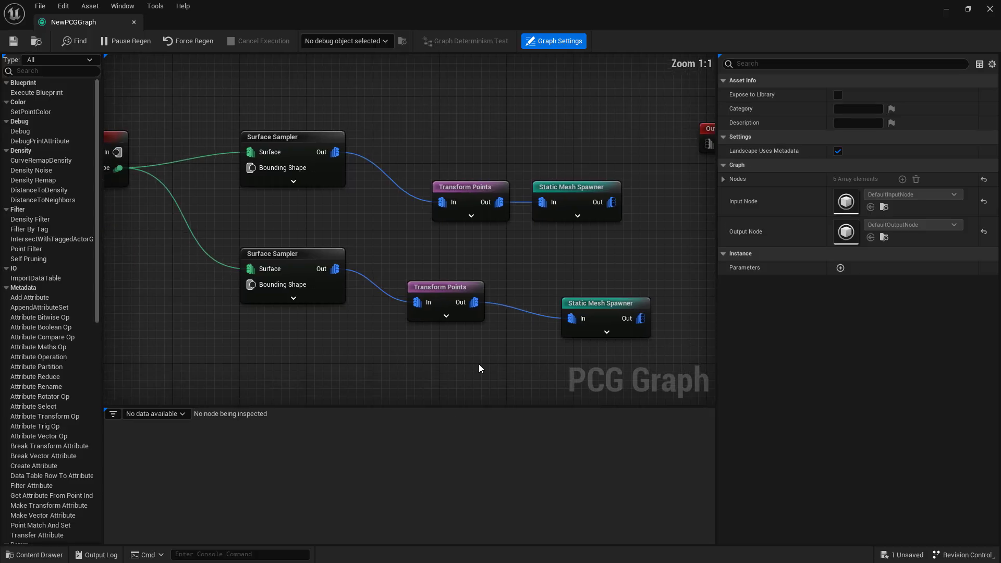
left_click(297, 258)
left_click(842, 95)
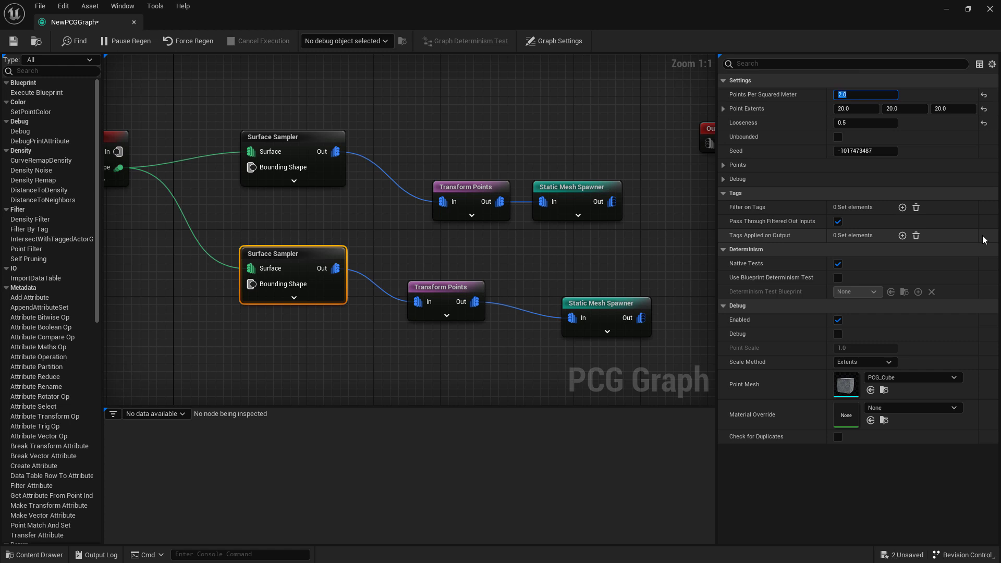
key("Tab")
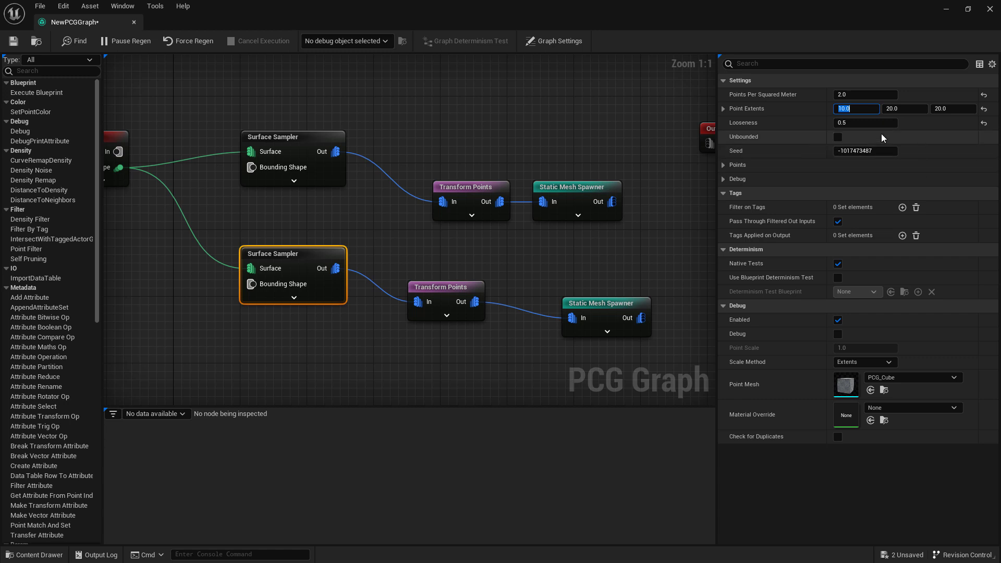
left_click(899, 110)
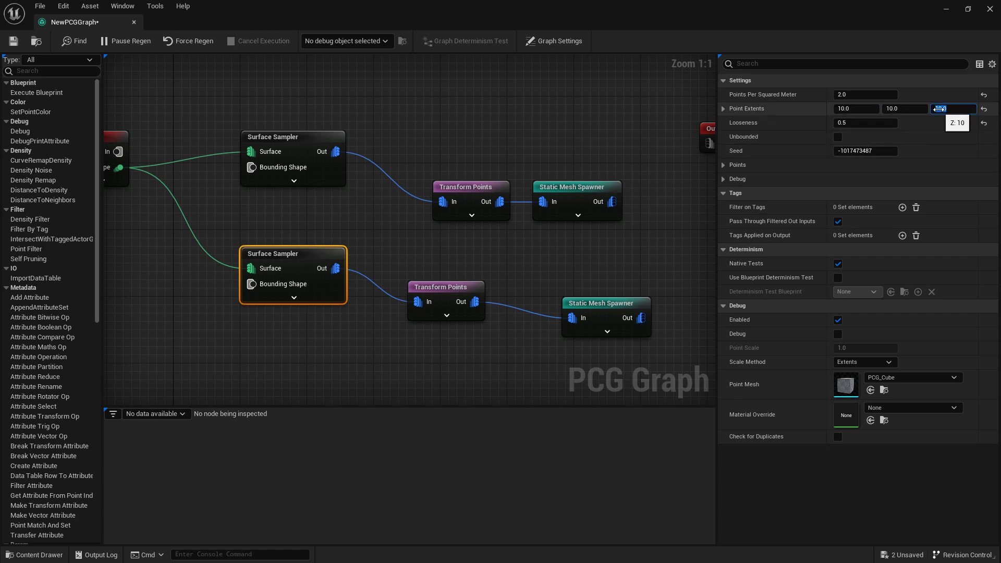
Step: Save and close the PCG graph, and view the small plants growing between the stones in the level
left_click(13, 40)
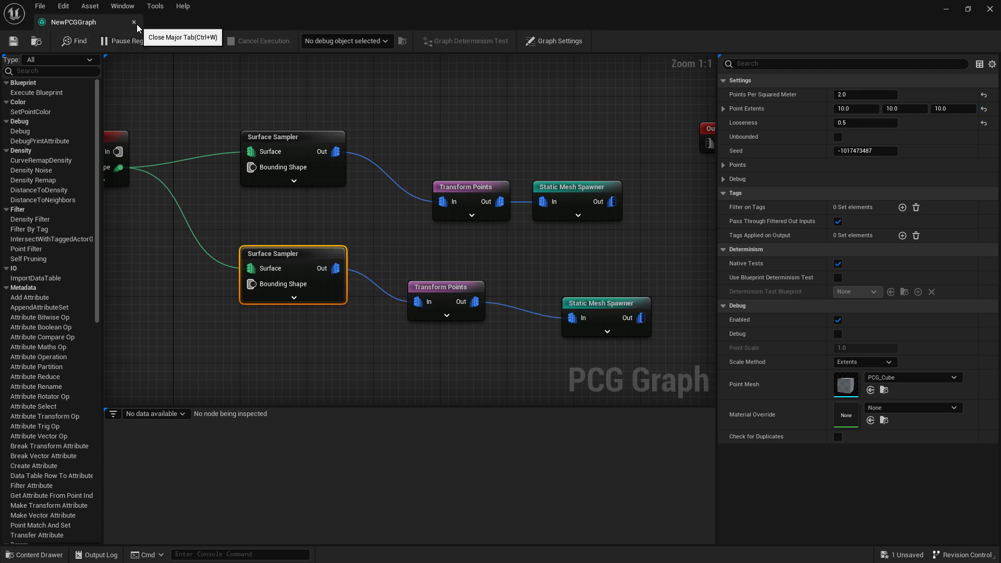
left_click(136, 23)
key("w")
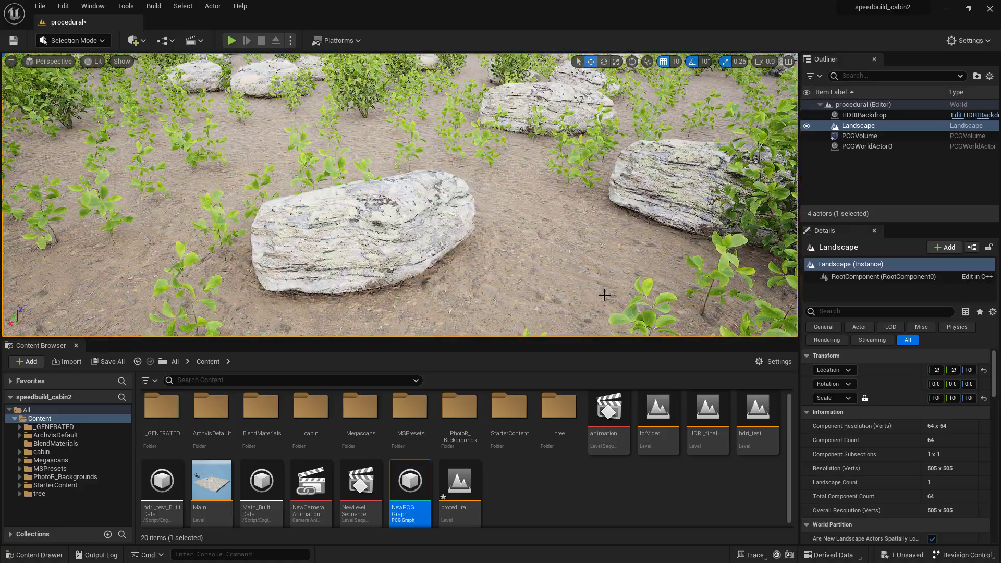
Step: Examine how the small plants are spread among the stones from several viewpoints across the landscape
right_click_drag(597, 202, 652, 224)
key("s")
key("w")
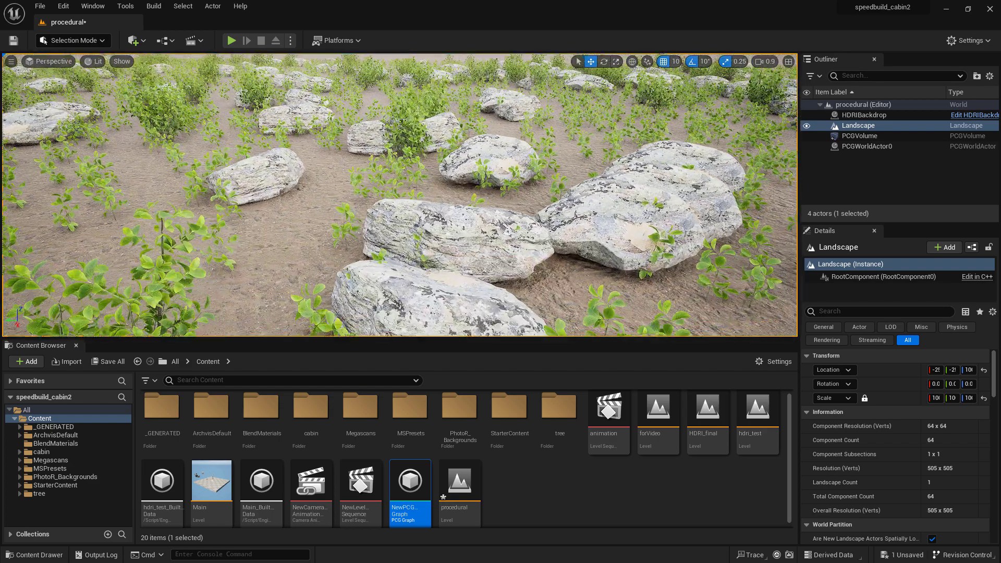
key("d")
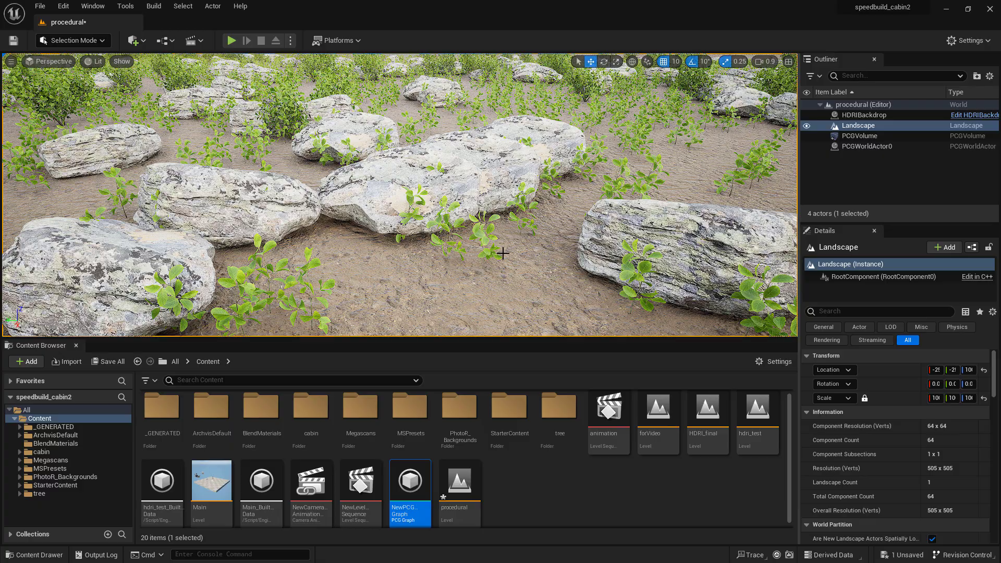
right_click_drag(502, 254, 298, 229)
right_click_drag(583, 255, 551, 246)
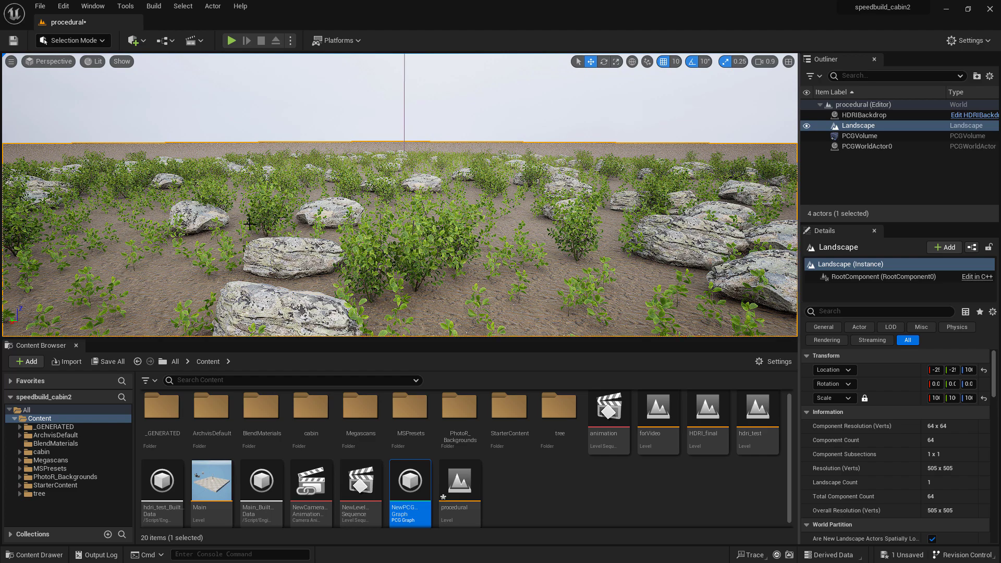
Step: Inspect the scattered vegetation in the Nanite Triangles visualization, and return the viewport to Lit mode for a wider look at the landscape
left_click(93, 61)
mouse_move(149, 265)
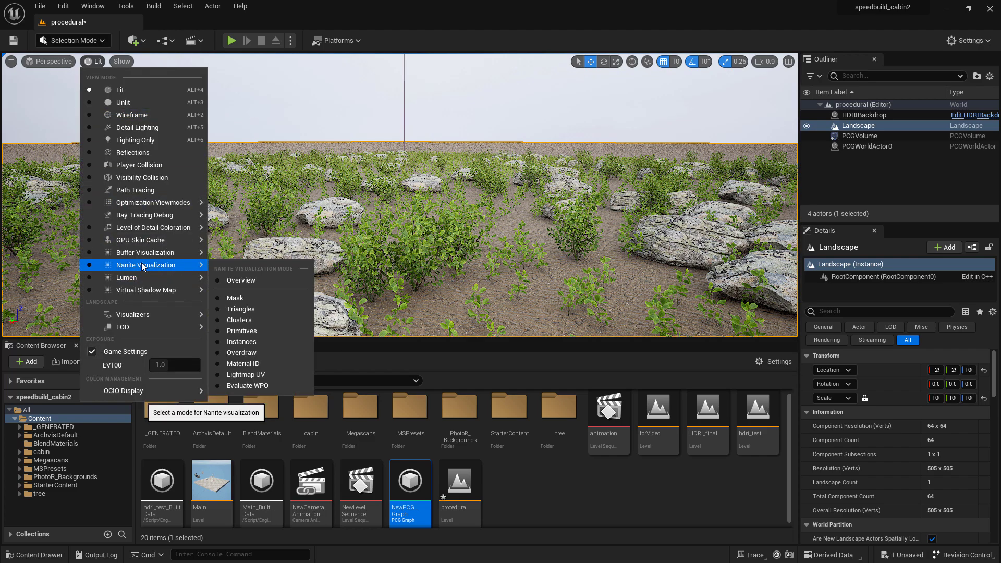
left_click(240, 309)
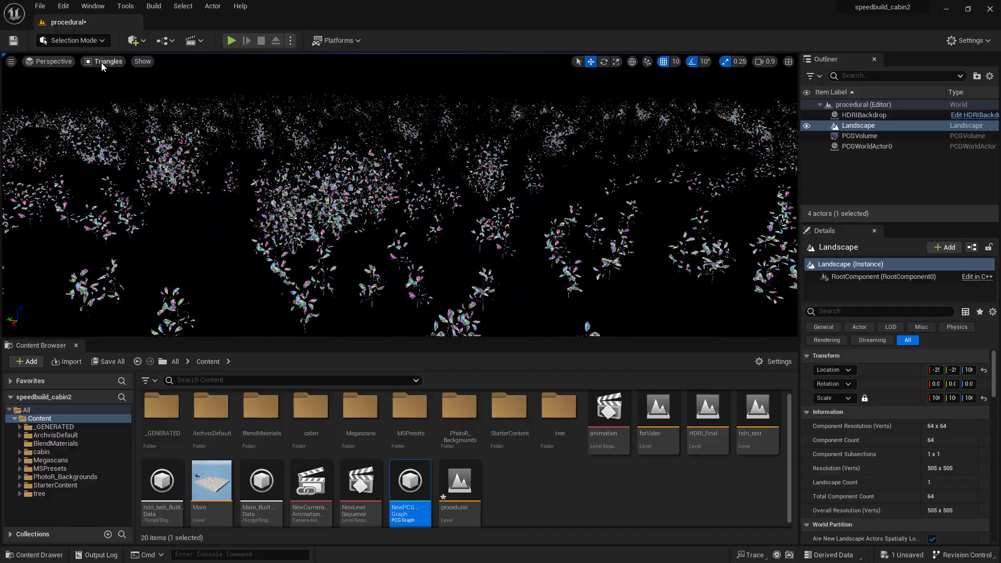
left_click(102, 62)
left_click(123, 92)
mouse_move(576, 264)
right_mouse_down()
mouse_move(563, 266)
mouse_move(610, 269)
mouse_move(652, 297)
mouse_move(670, 279)
mouse_move(652, 251)
mouse_move(577, 264)
right_mouse_up()
key("w")
right_click_drag(577, 211, 570, 205)
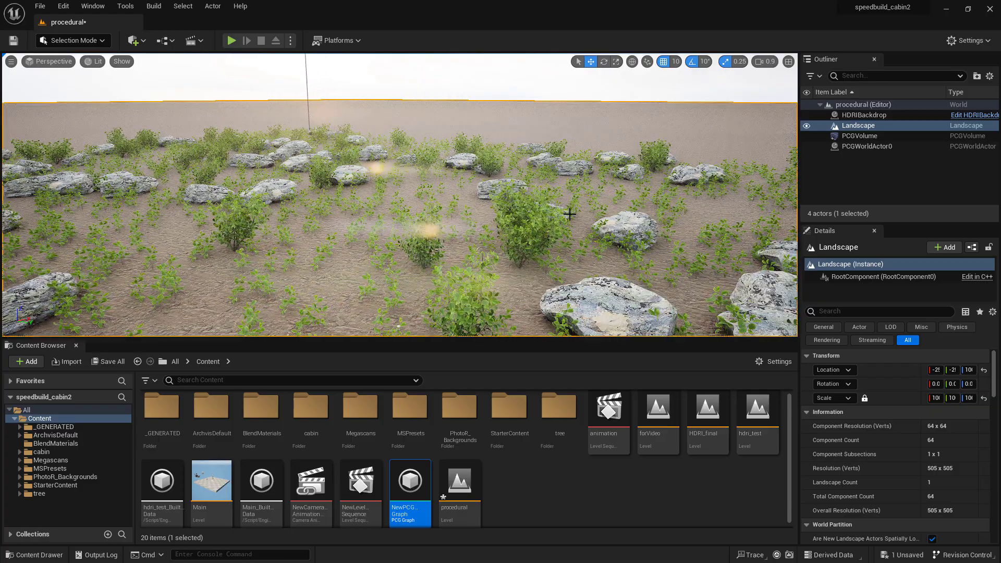
Step: Reopen NewPCGGraph, set the second Surface Sampler's Points Per Squared Meter to 5.0, and close the graph
double_click(415, 490)
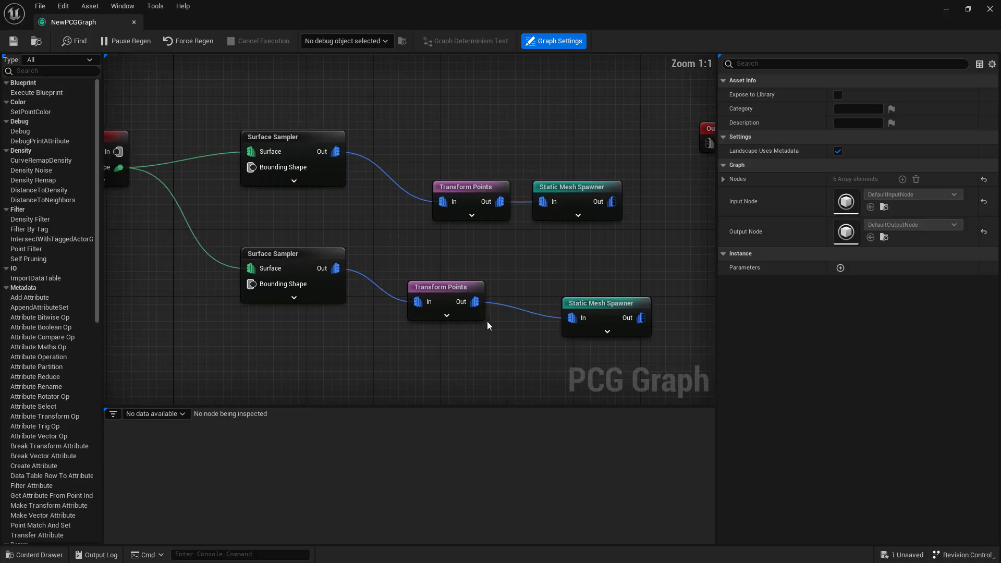
scroll(531, 322, "down", 6)
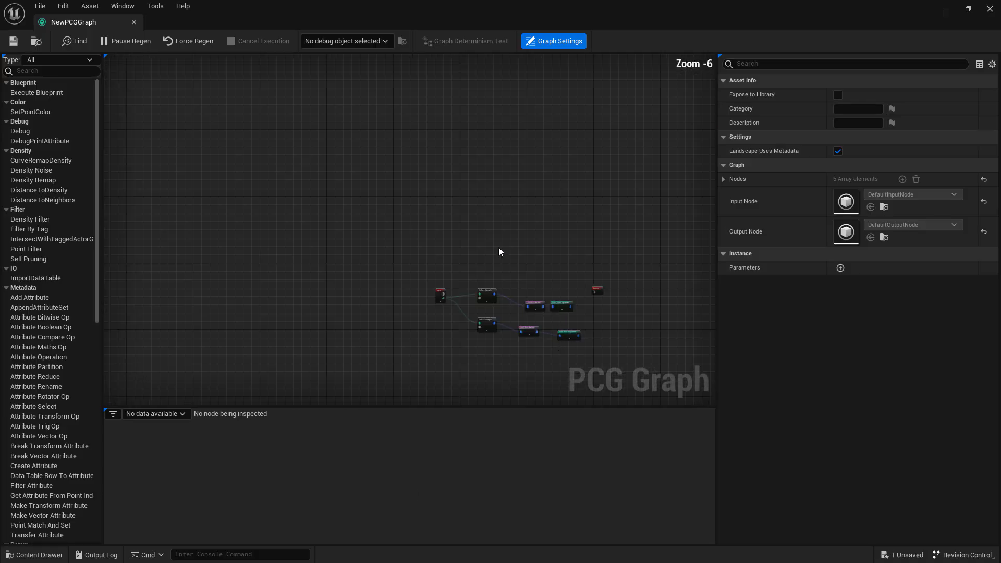
scroll(674, 377, "up", 2)
right_click_drag(659, 322, 463, 223)
scroll(470, 251, "up", 3)
left_click(261, 275)
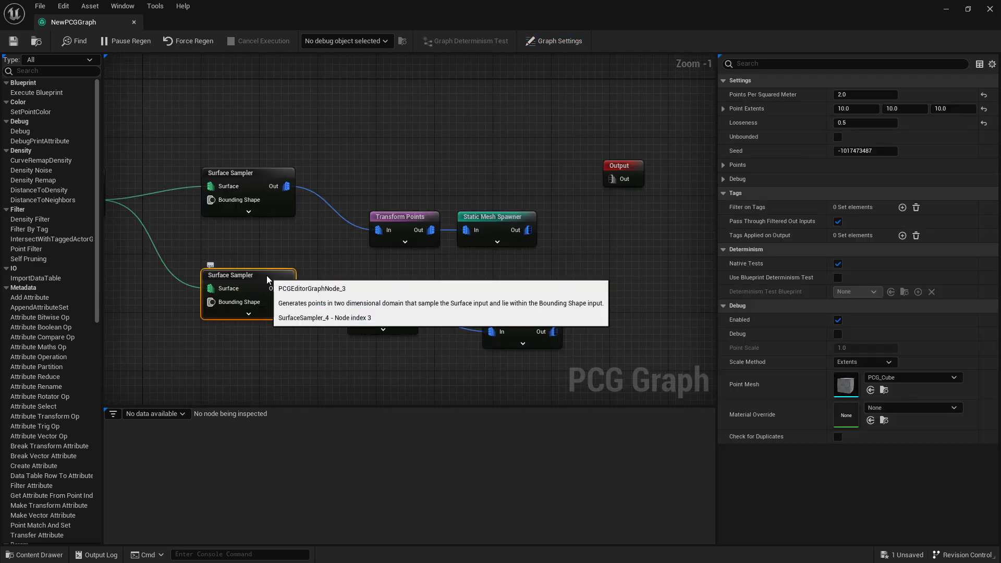
left_click(853, 95)
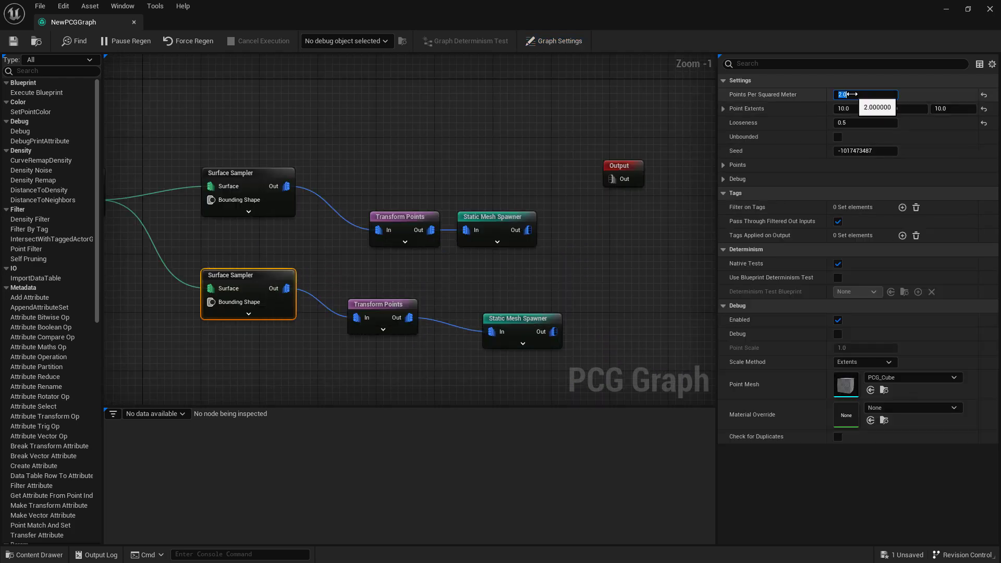
type("5")
key("Return")
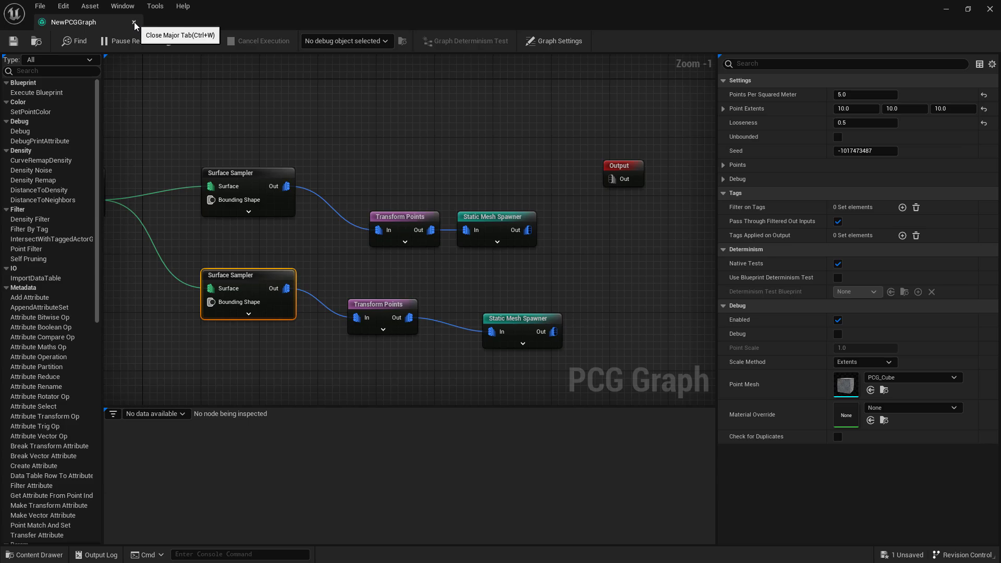
left_click(134, 23)
Step: Examine the density and coverage of the small plants around the stones, from a wide overview down to ground level
right_click_drag(449, 212, 596, 220)
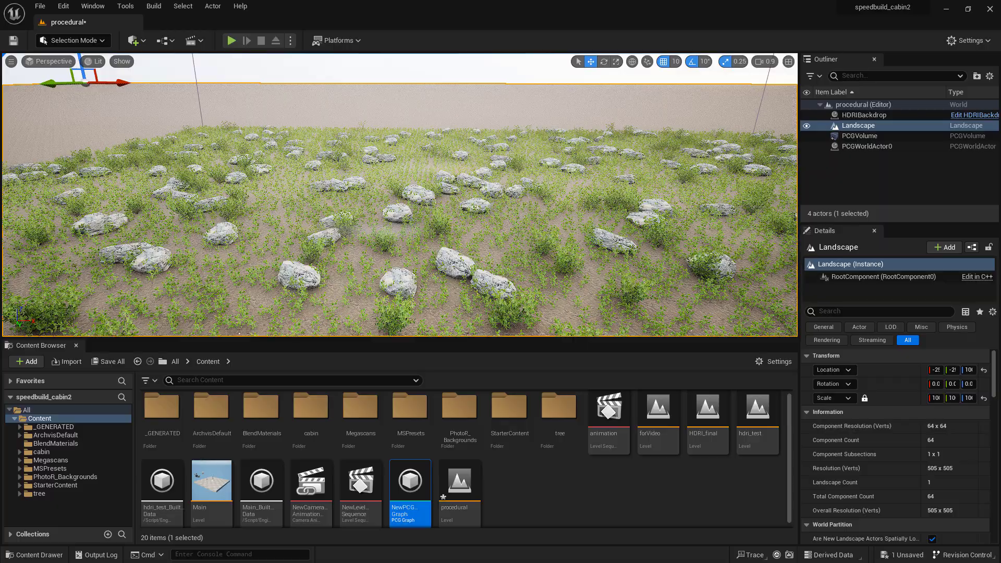
right_click_drag(400, 195, 499, 200)
right_click_drag(584, 261, 649, 253)
right_click_drag(464, 266, 571, 245)
right_click_drag(464, 246, 662, 256)
right_click_drag(571, 245, 571, 245)
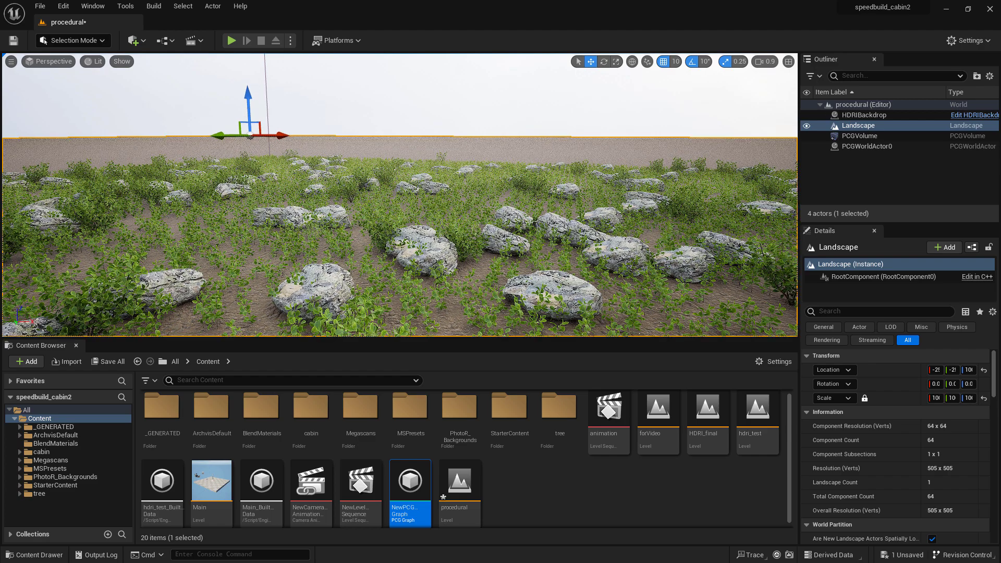
right_click_drag(677, 304, 677, 304)
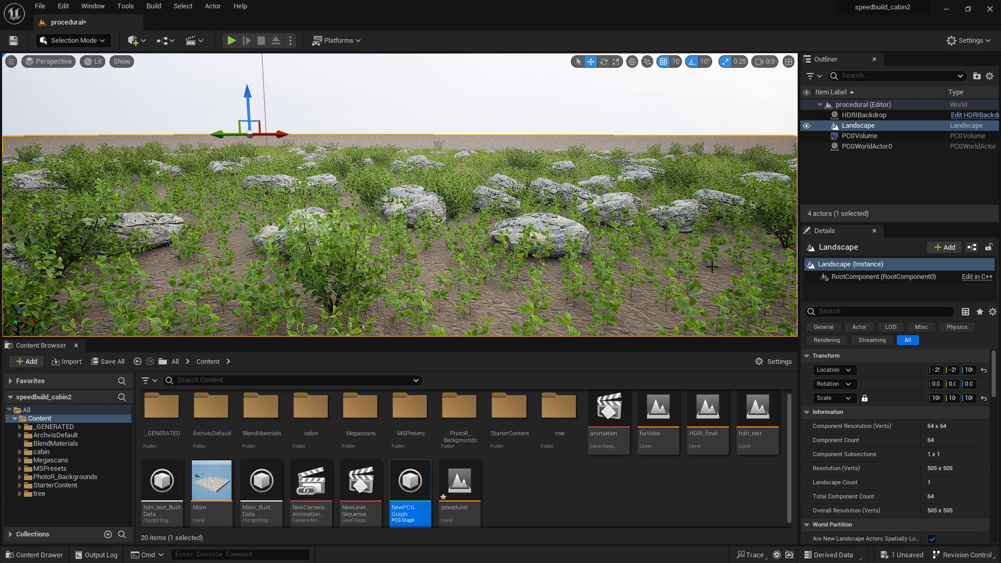
right_click_drag(709, 252, 709, 252)
right_click_drag(435, 210, 463, 237)
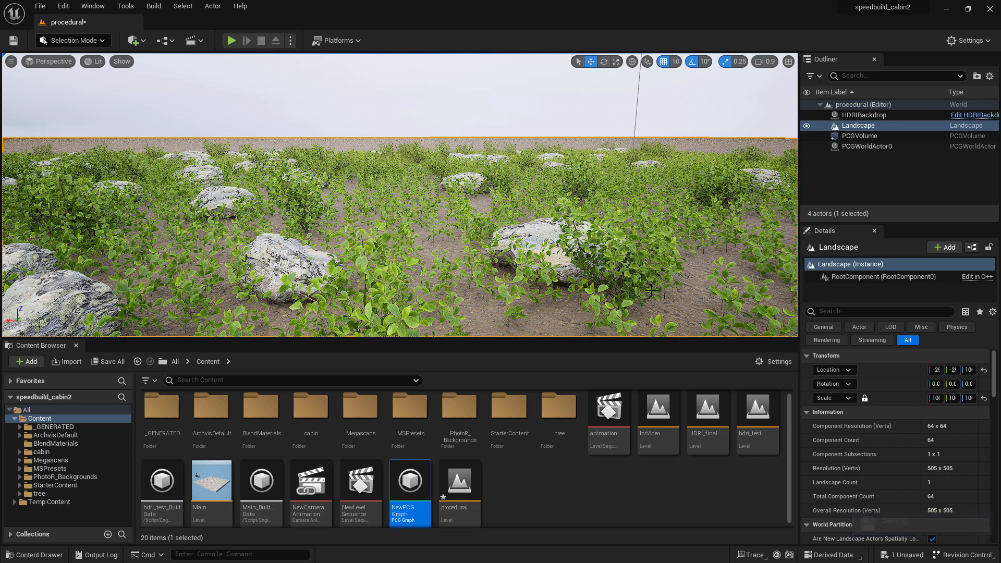
key("a")
right_click_drag(651, 290, 651, 290)
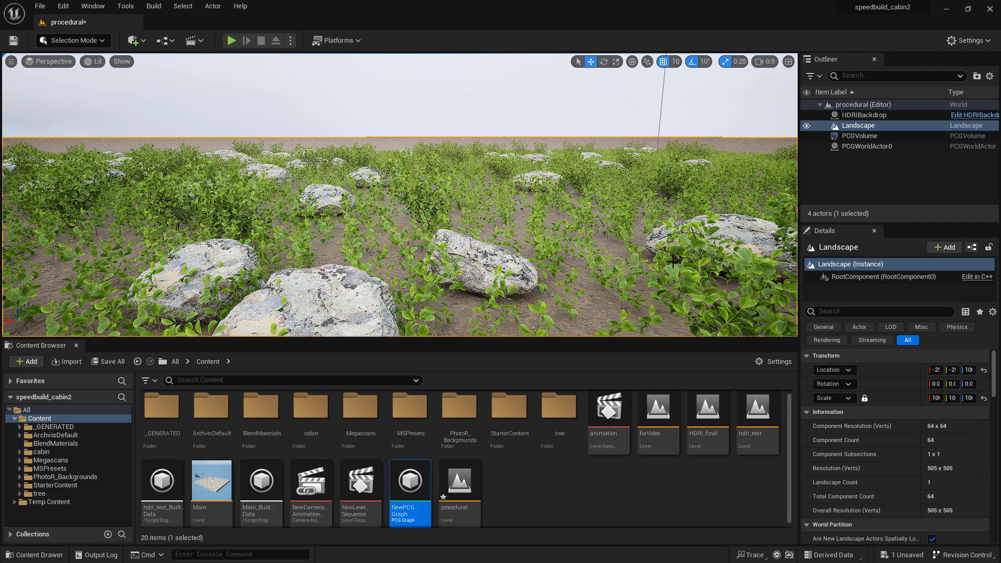